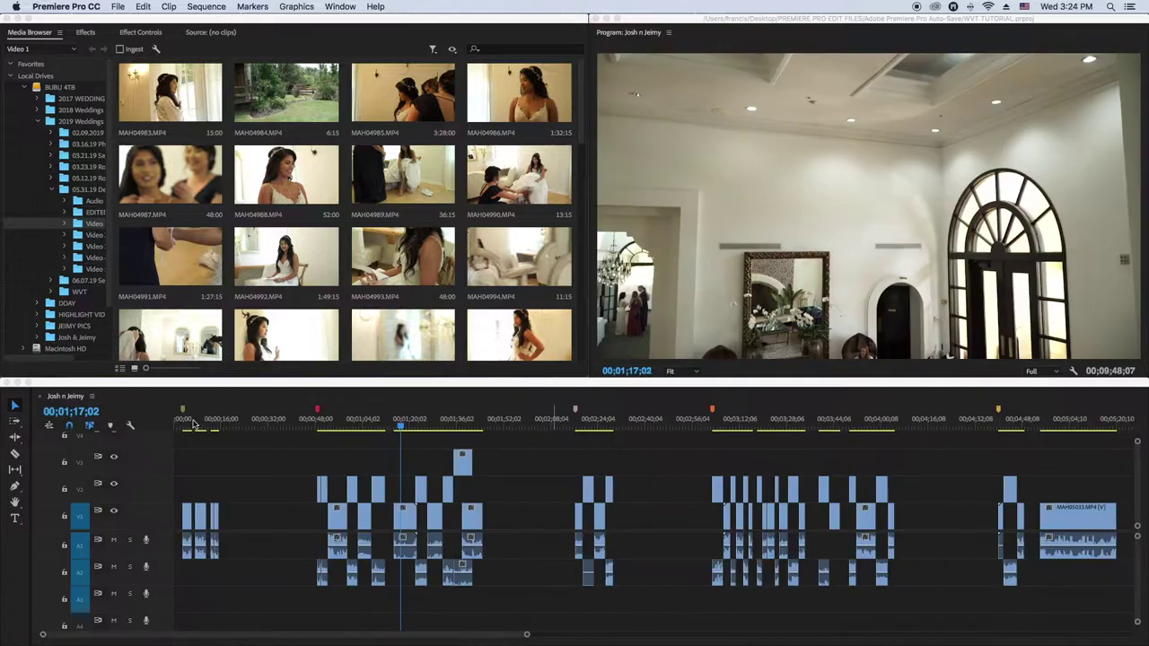
# - Play the first clip, MAH04985.MP4, at the start of the sequence and lower its audio level
pyautogui.click(187, 423)
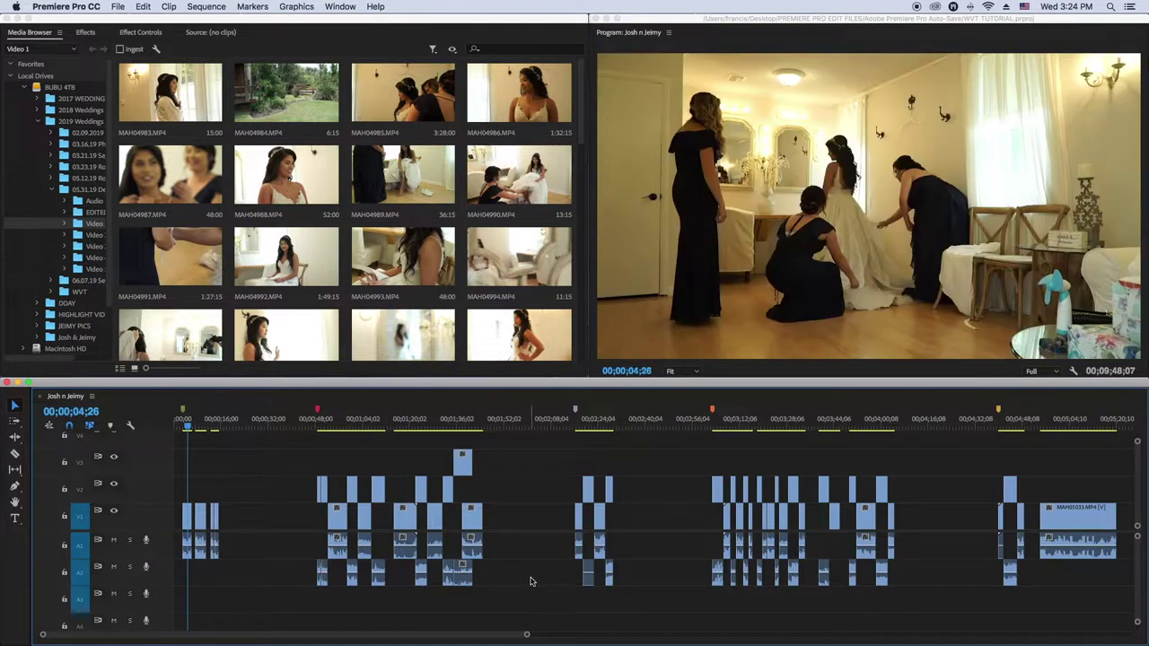
pyautogui.moveTo(530, 637); pyautogui.dragTo(359, 637)
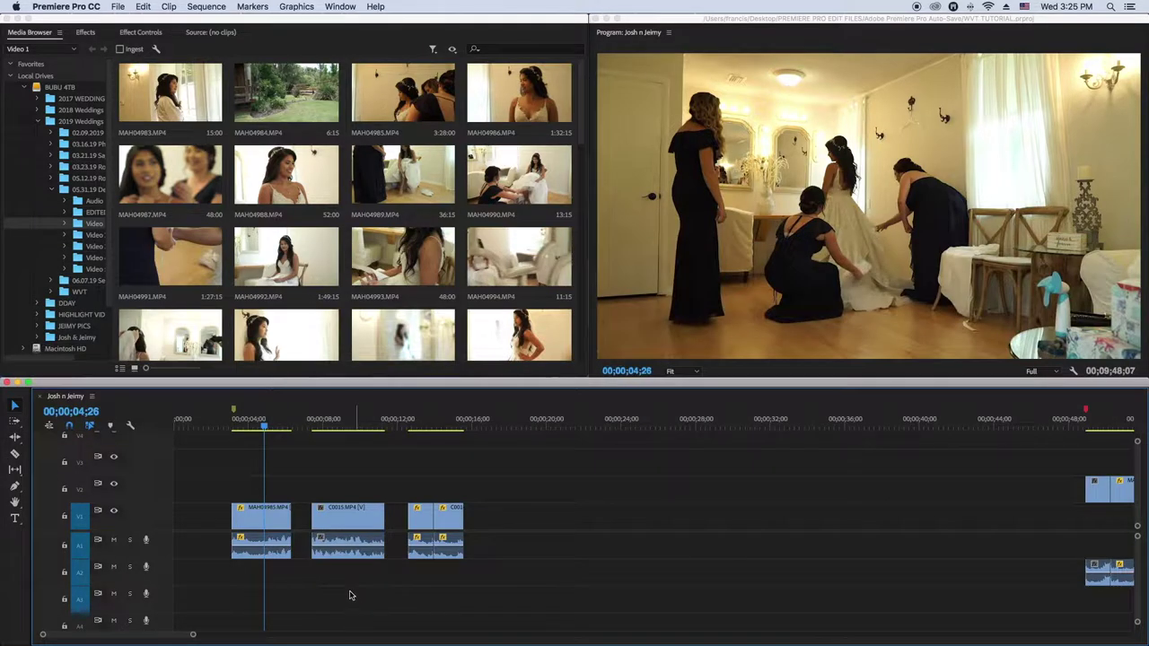
pyautogui.click(237, 426)
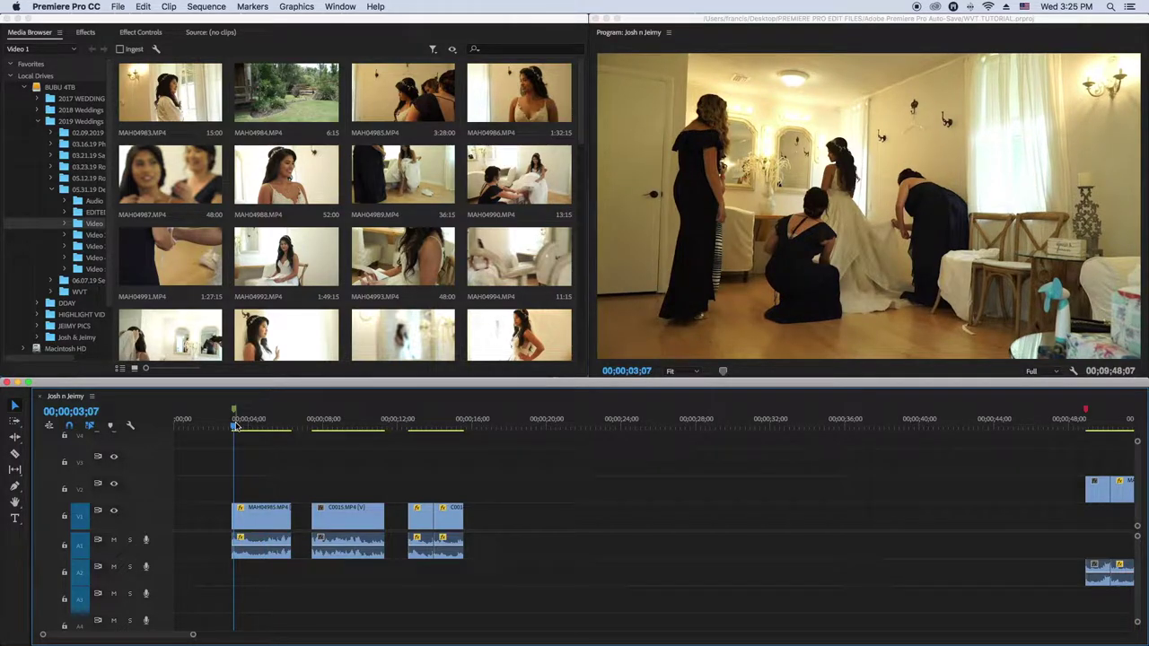
pyautogui.press('Return')
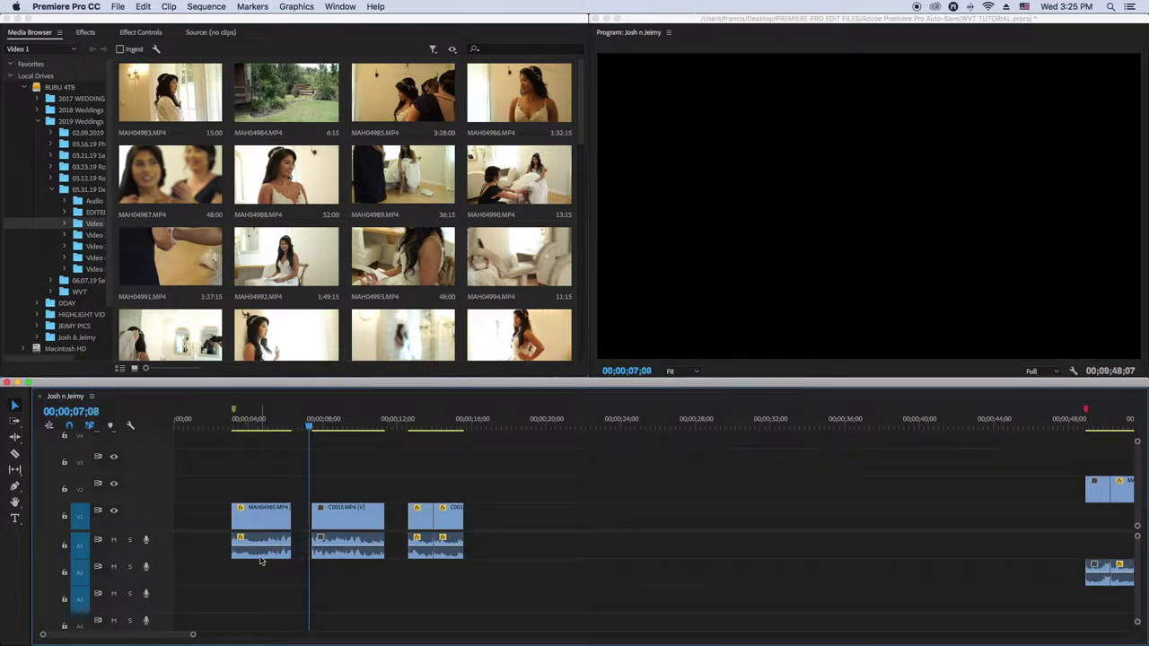
pyautogui.moveTo(259, 545); pyautogui.dragTo(260, 553)
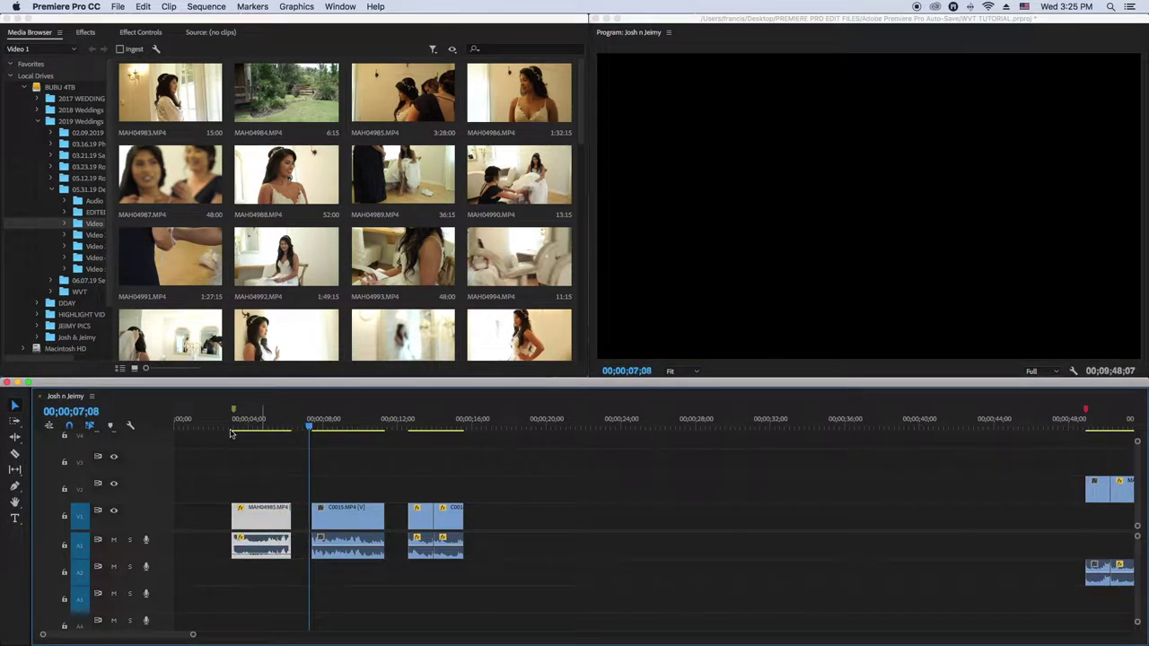
# - Replay the end of MAH04985.MP4 and try extending its out point to 00;00;06;27
pyautogui.click(277, 427)
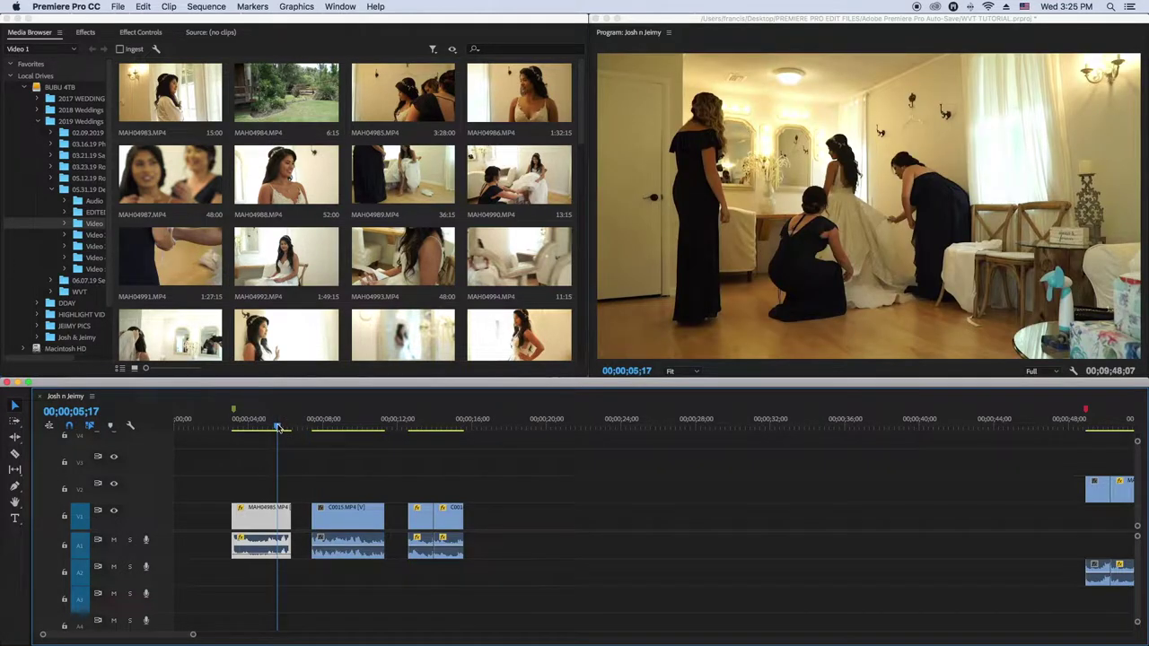
pyautogui.press('space')
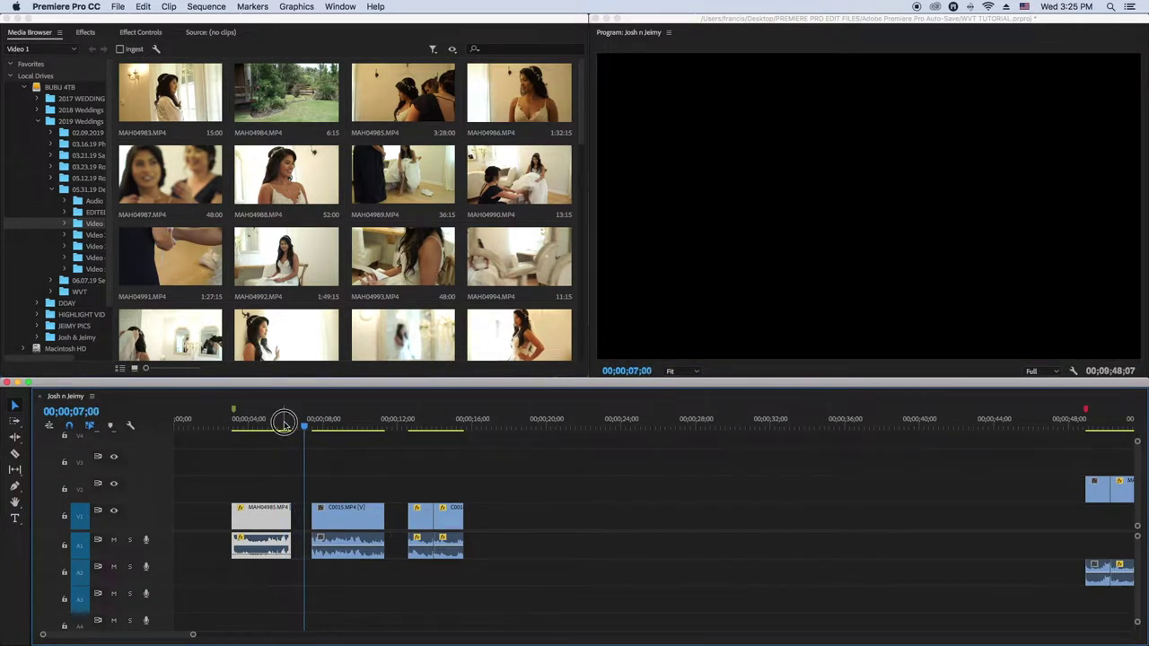
pyautogui.click(283, 421)
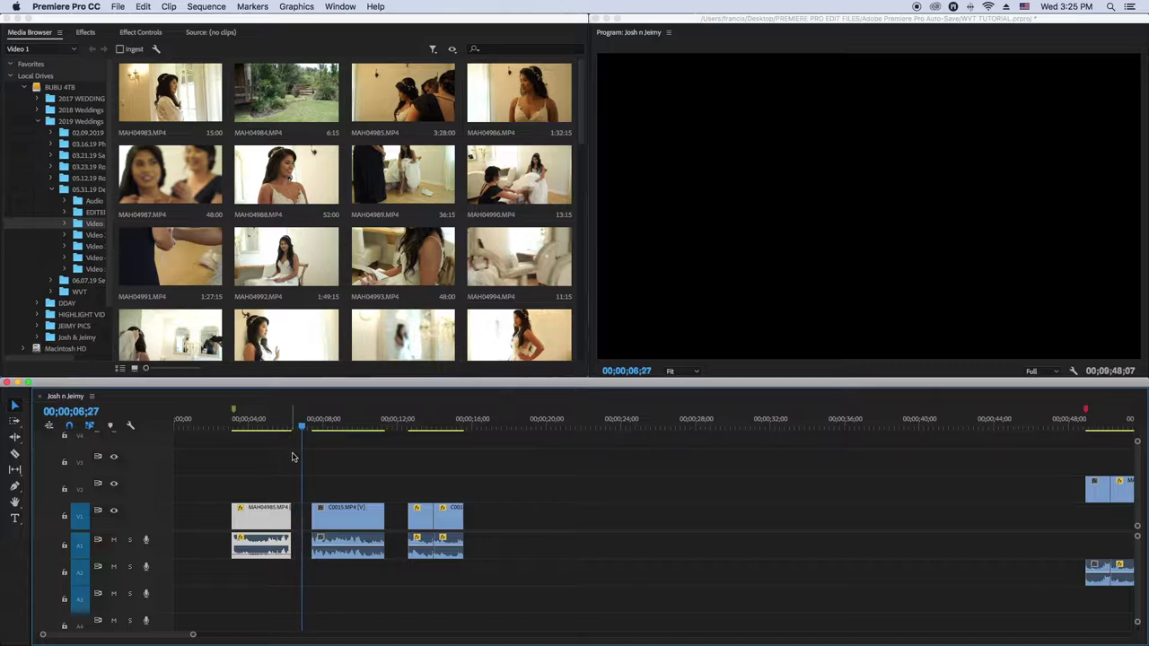
pyautogui.moveTo(296, 513); pyautogui.dragTo(303, 513)
# - Replay the ending of MAH04985.MP4 and trim its out point to 00;00;06;13, where the fabric covers the frame
pyautogui.click(283, 425)
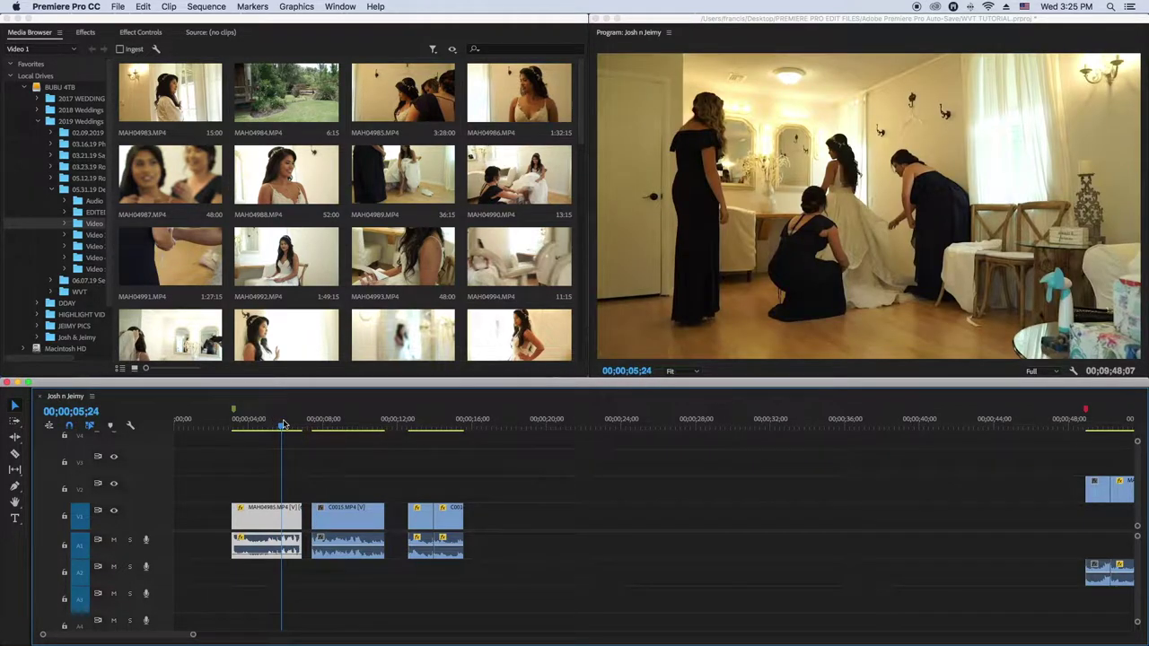
pyautogui.press('space')
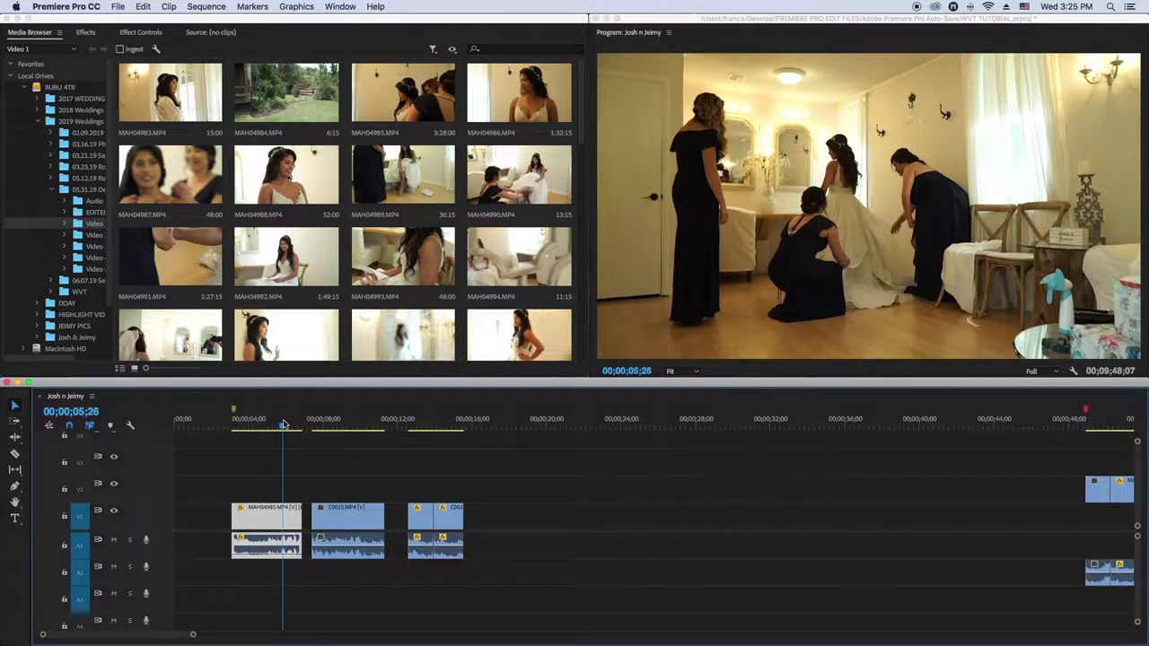
pyautogui.click(282, 425)
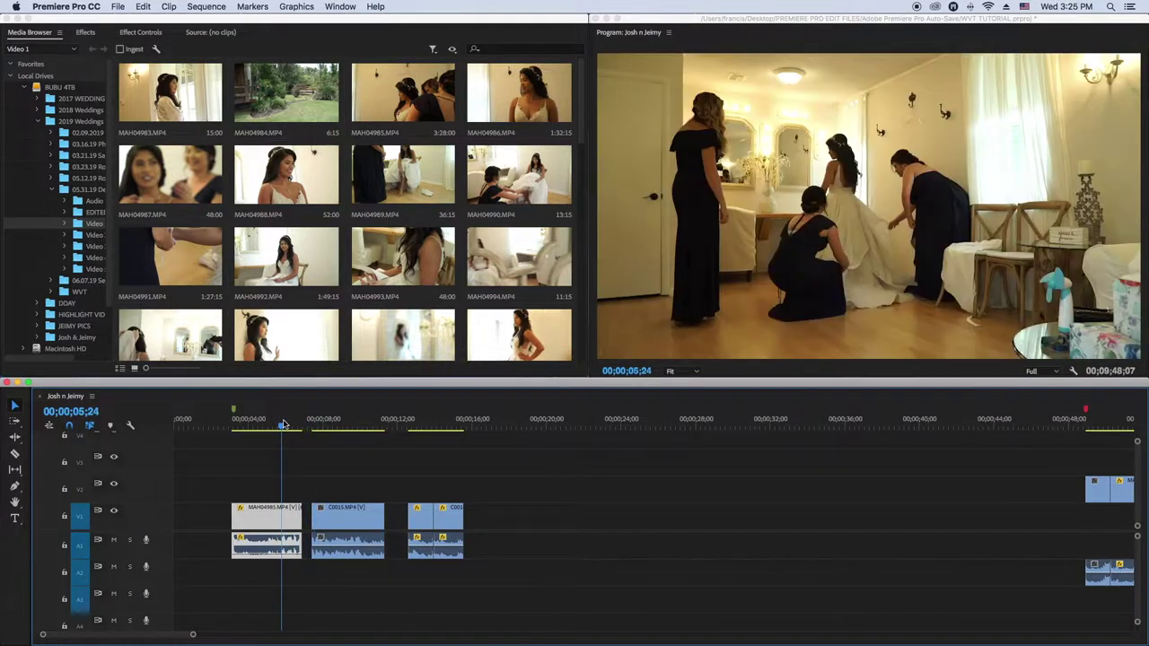
pyautogui.press('space')
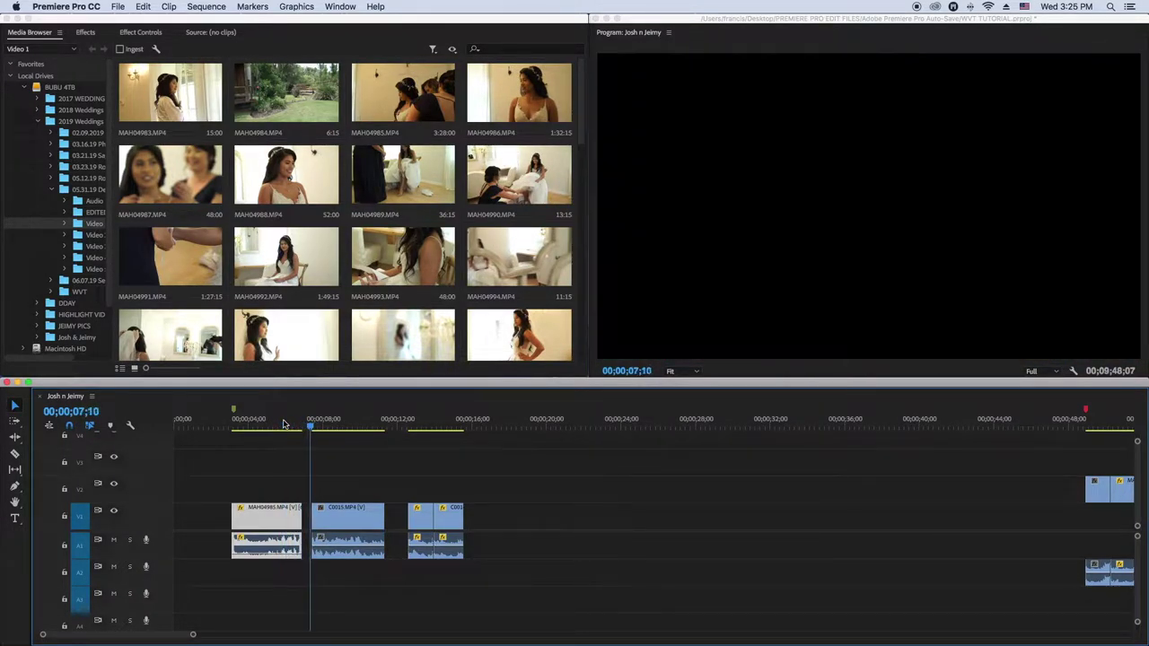
pyautogui.click(282, 425)
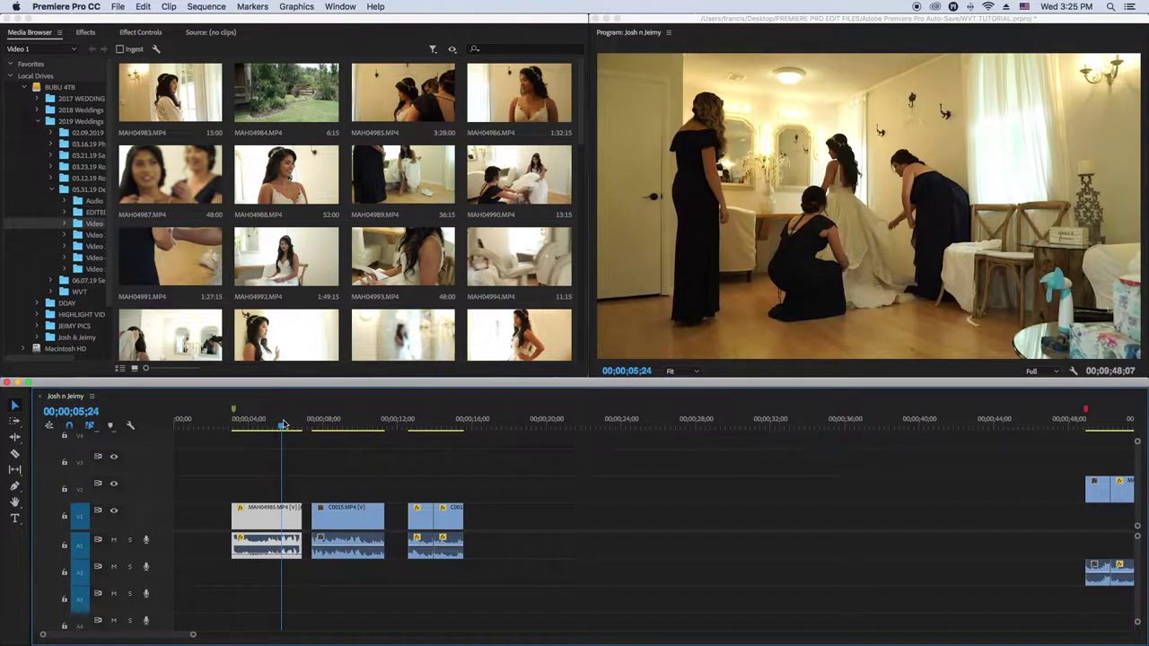
pyautogui.press('space')
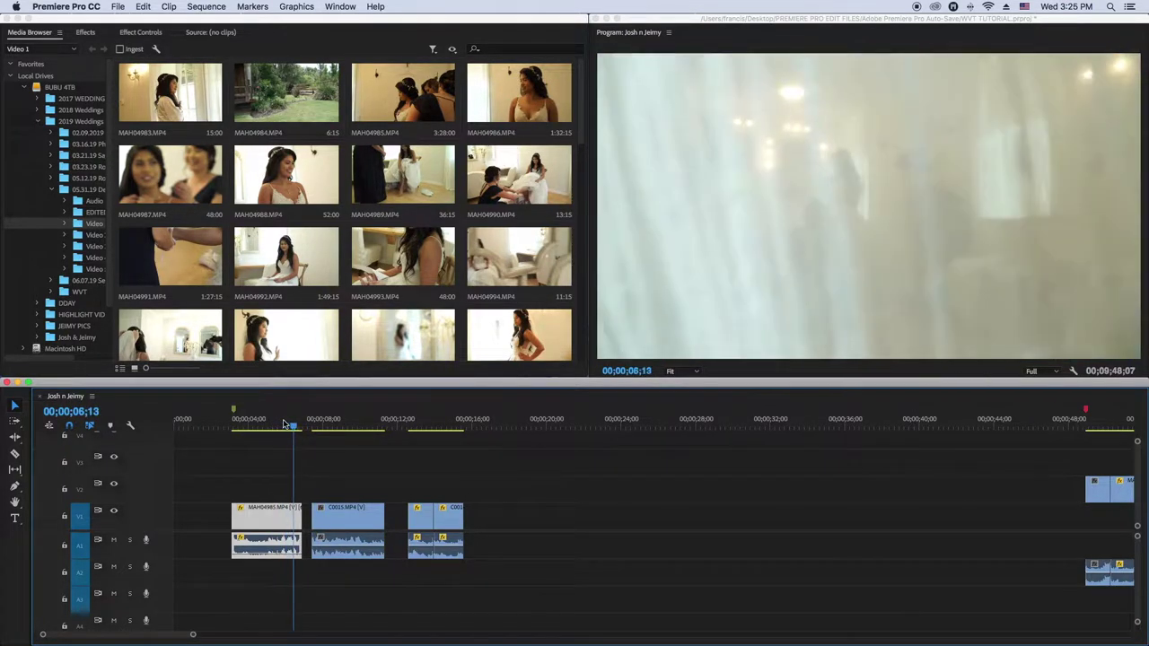
pyautogui.moveTo(300, 509); pyautogui.dragTo(289, 509)
# - Check the trimmed ending and move C0015.MP4 earlier on V1 so it butts against the end of MAH04985.MP4
pyautogui.press('=')
pyautogui.press('=')
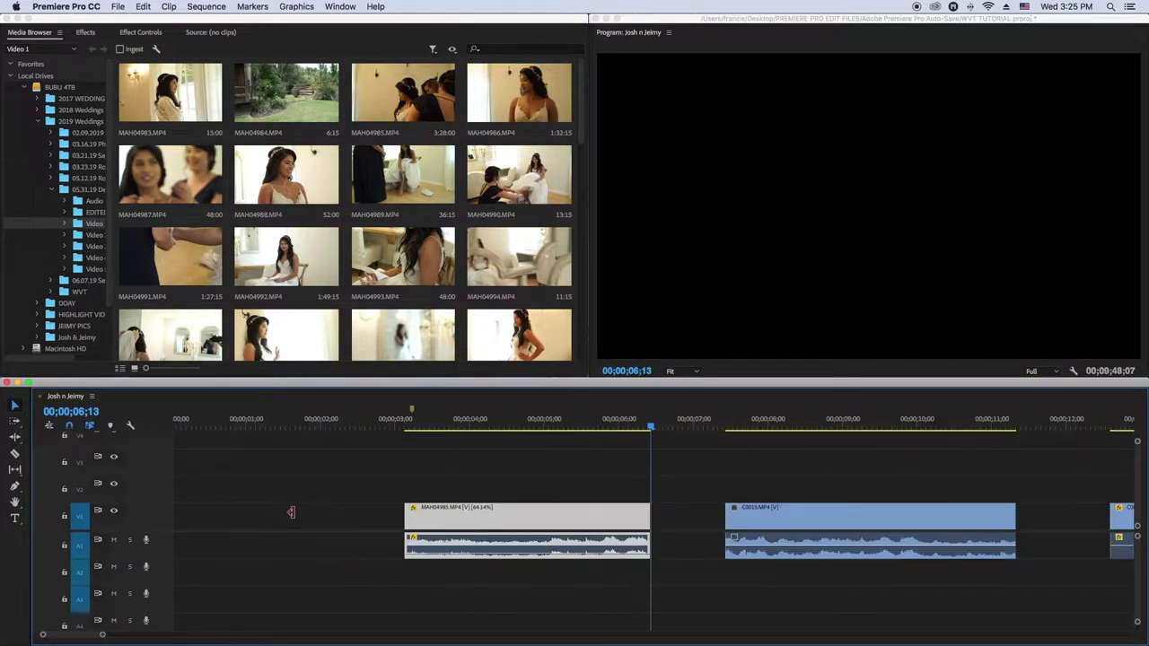
pyautogui.hscroll(3, 449, 488)
pyautogui.hscroll(1, 448, 488)
pyautogui.press('-')
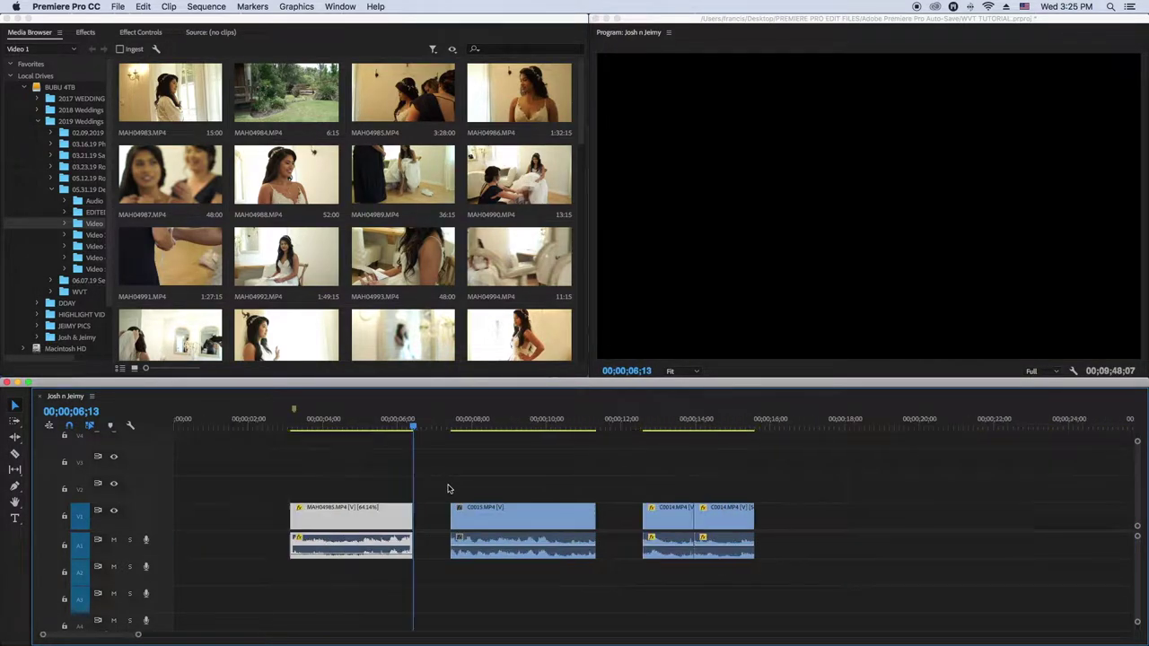
pyautogui.click(406, 426)
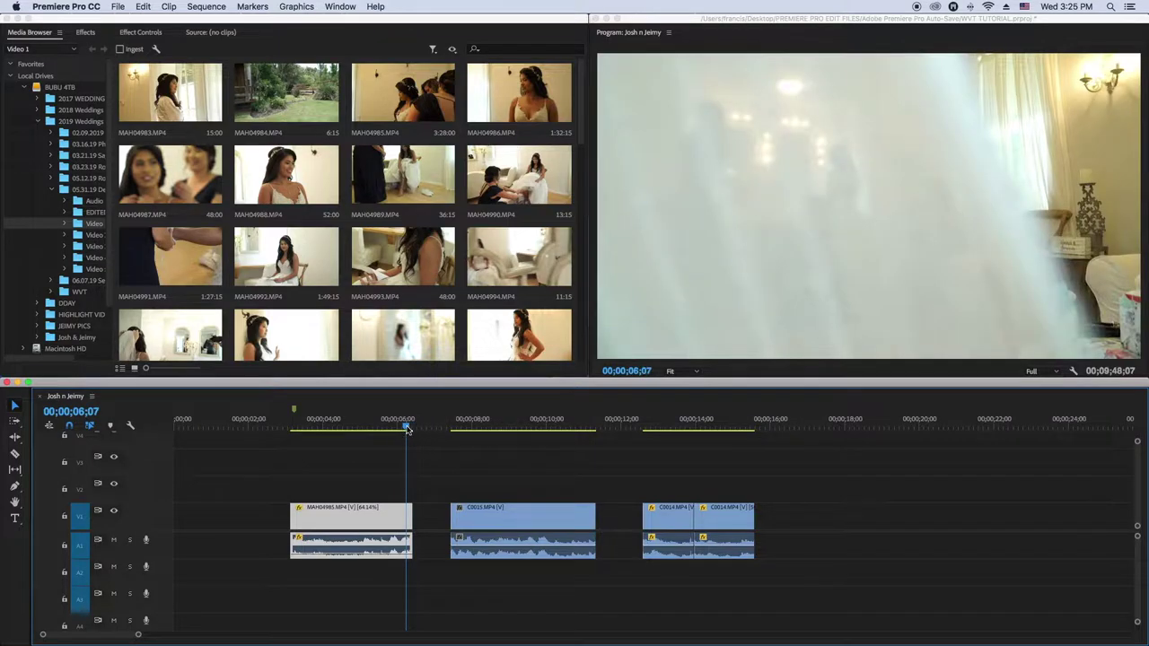
pyautogui.press('space')
pyautogui.click(379, 425)
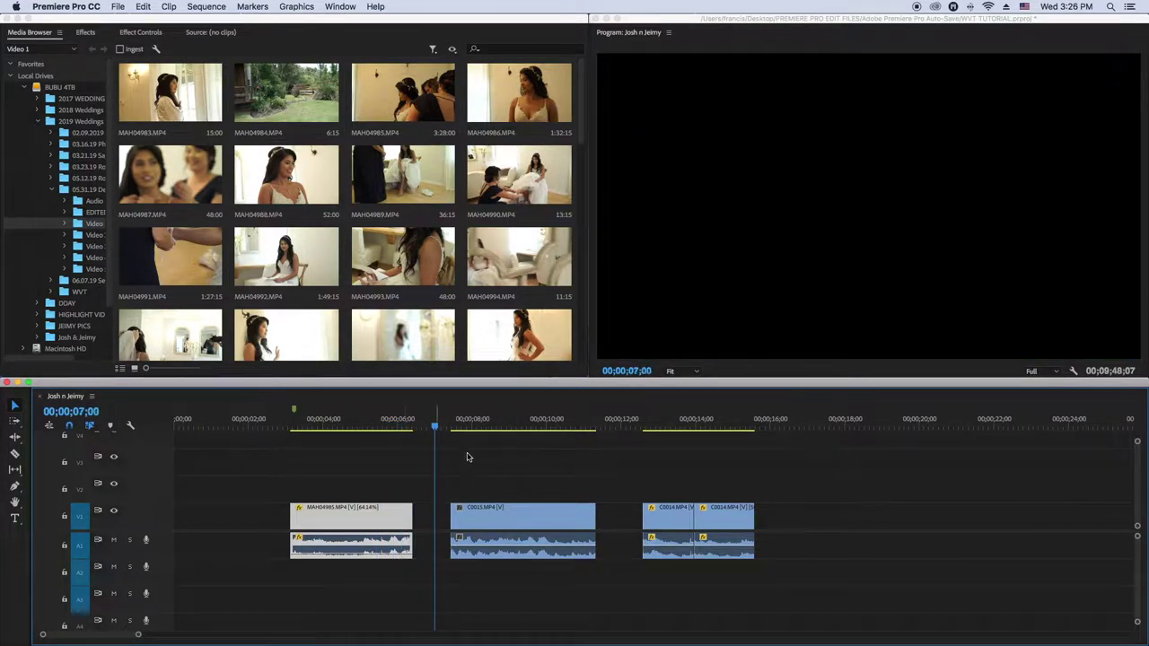
pyautogui.press('space')
pyautogui.moveTo(489, 520); pyautogui.dragTo(455, 523)
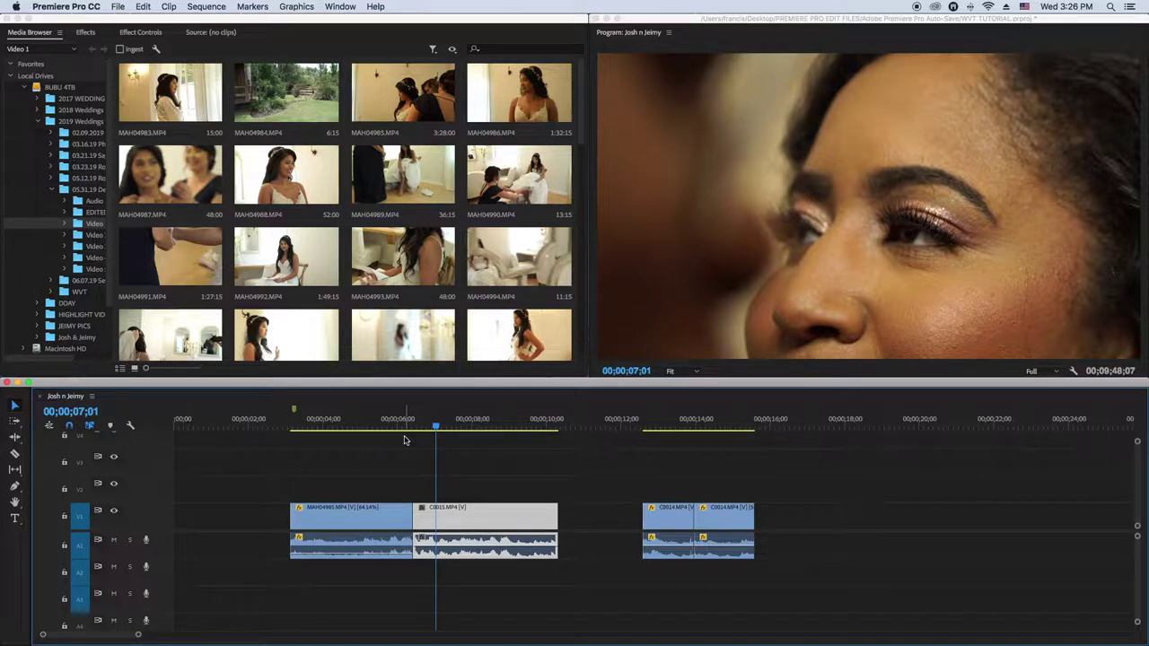
# - Preview the cut into C0015.MP4 and lower the audio levels of C0015.MP4 and the two C0014.MP4 clips
pyautogui.click(377, 419)
pyautogui.press('space')
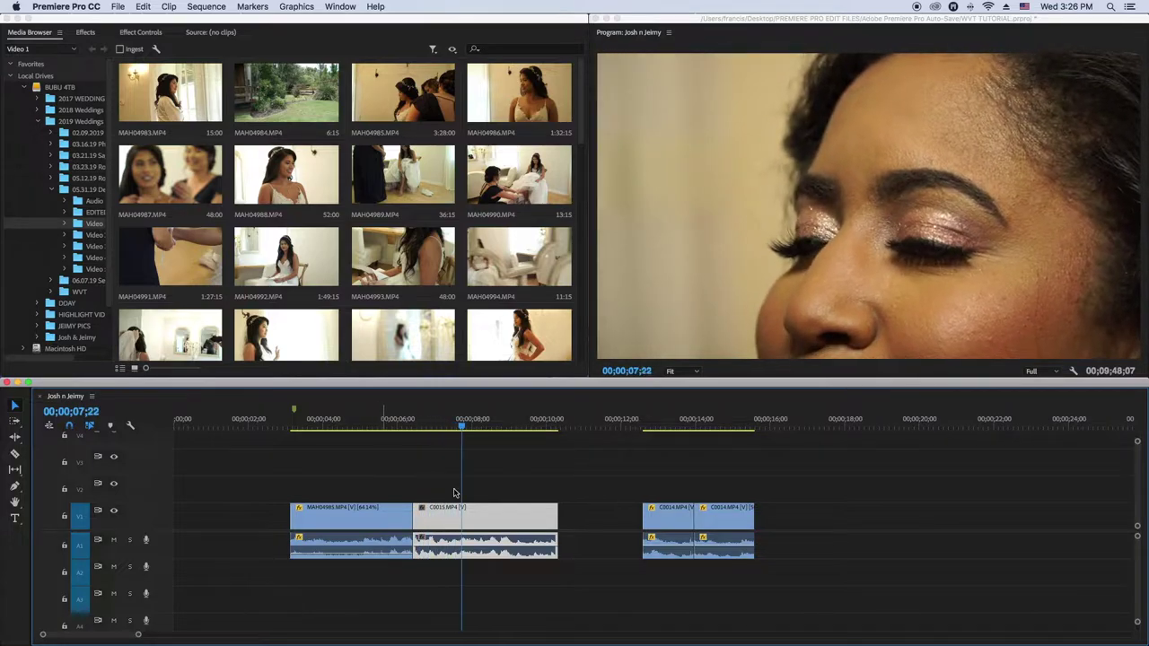
pyautogui.press('space')
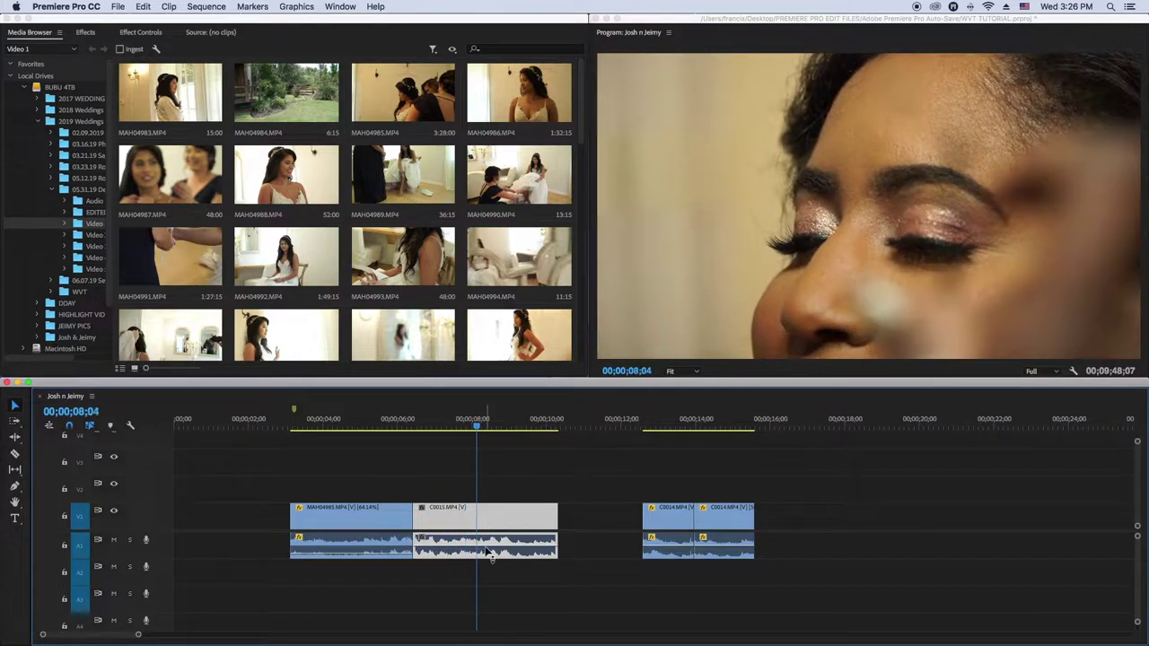
pyautogui.click(669, 545)
pyautogui.click(713, 553)
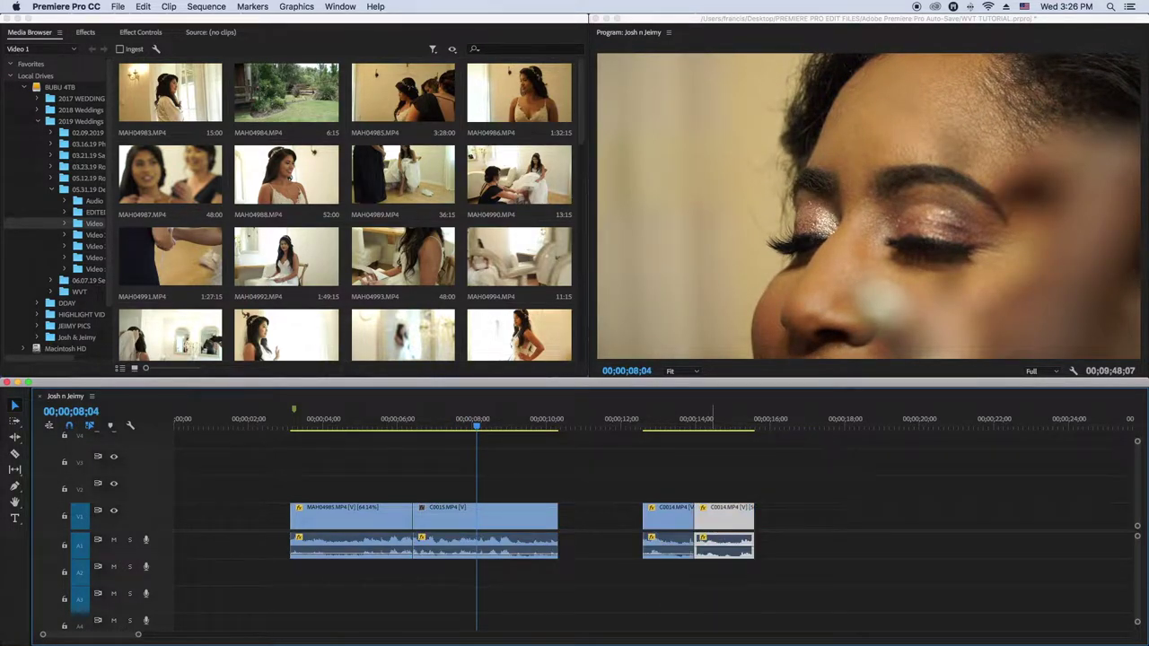
# - Play back the transition from MAH04985.MP4 into C0015.MP4 and examine the hand movement near the end of C0015.MP4
pyautogui.click(437, 482)
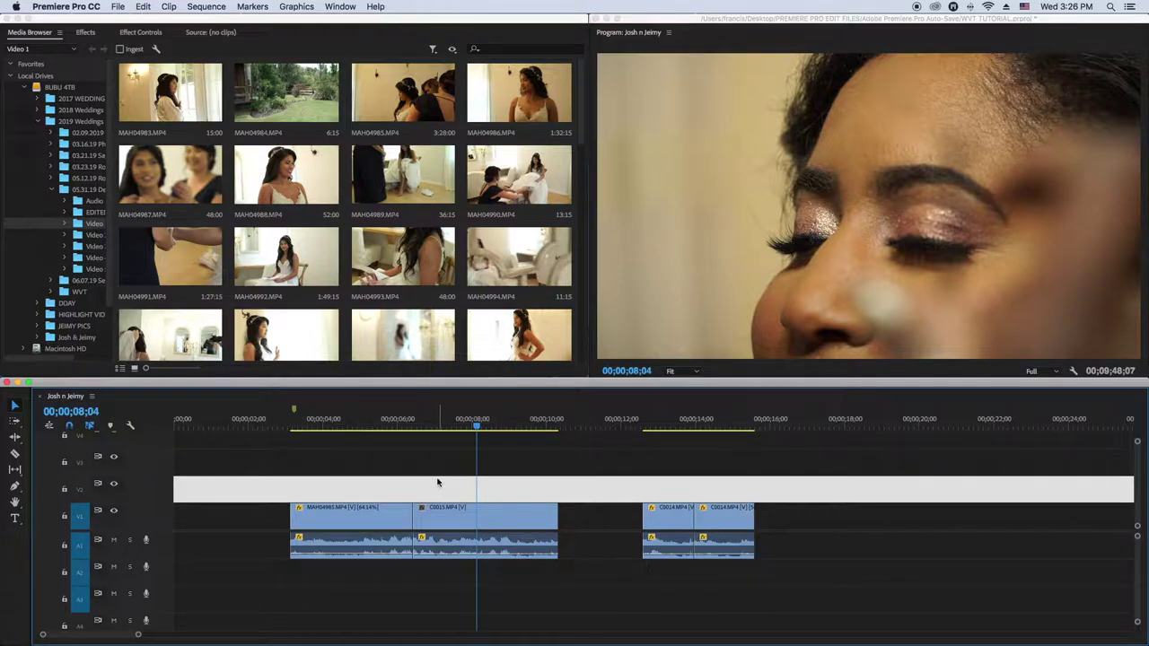
pyautogui.click(416, 421)
pyautogui.moveTo(415, 421); pyautogui.dragTo(377, 430)
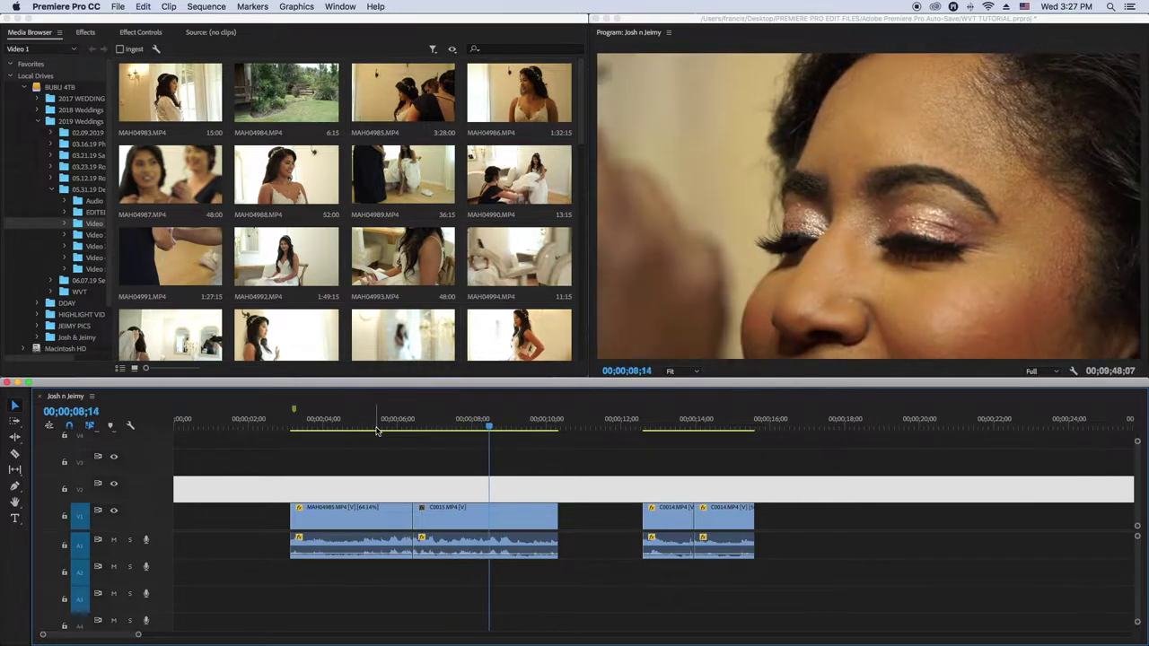
pyautogui.click(394, 419)
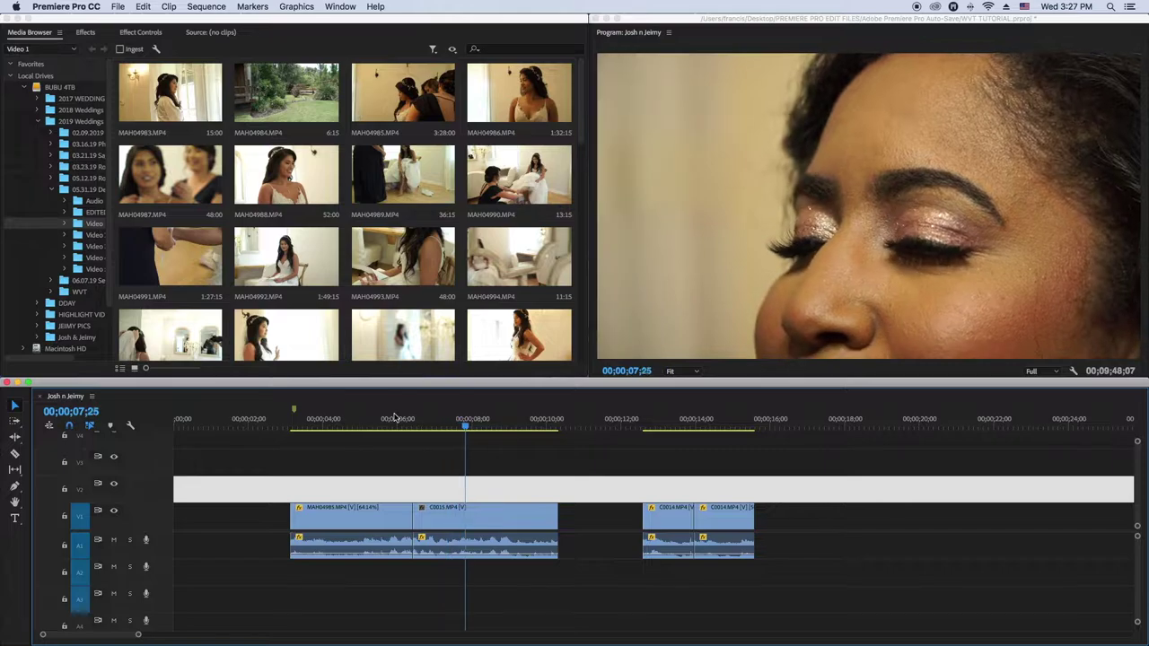
pyautogui.click(394, 419)
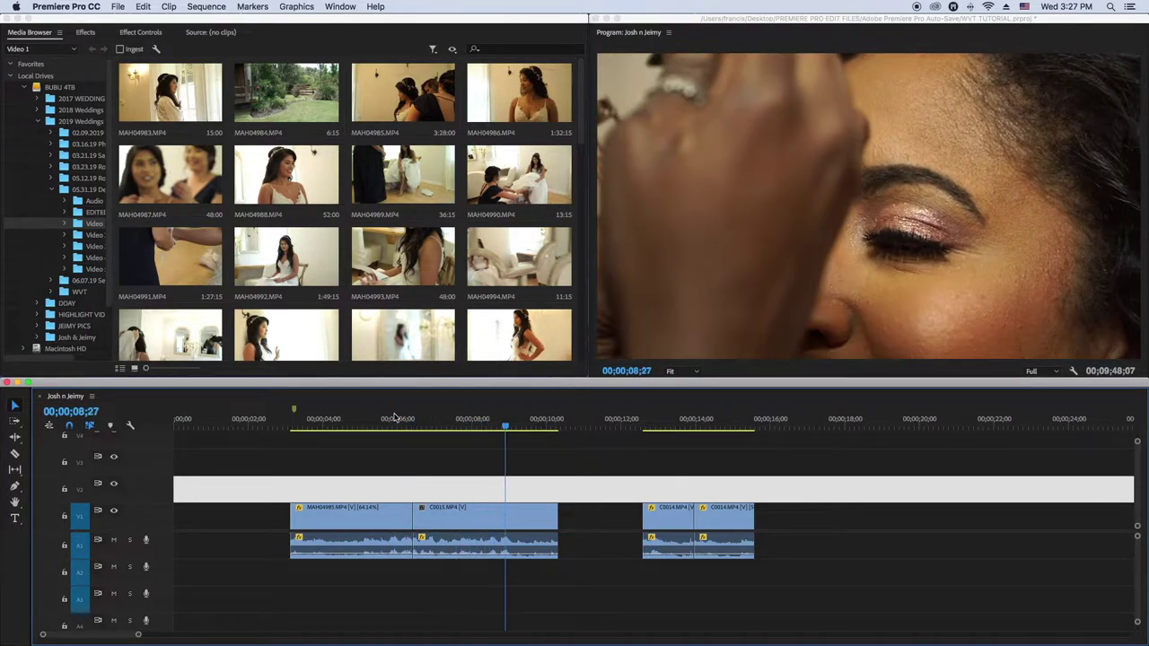
pyautogui.click(394, 419)
pyautogui.click(536, 415)
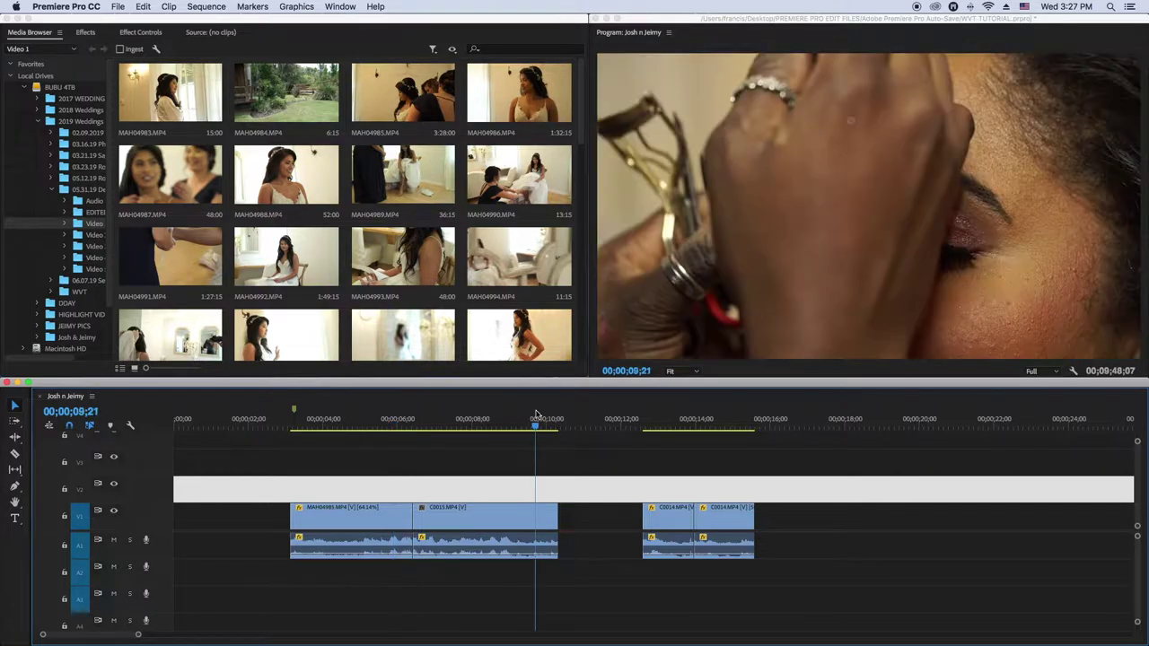
pyautogui.moveTo(538, 415)
pyautogui.mouseDown()
pyautogui.moveTo(560, 415)
pyautogui.moveTo(521, 419)
pyautogui.mouseUp()
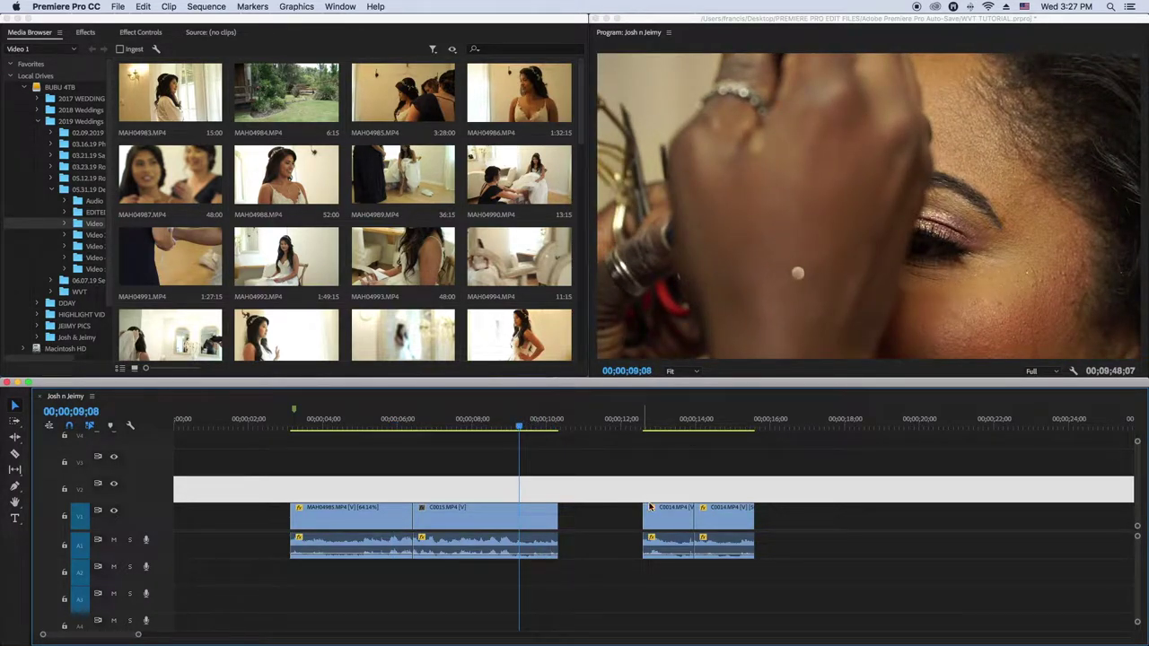
# - Move both C0014.MP4 clips together earlier on V1 to start at about 00;00;10;28, and preview them
pyautogui.moveTo(722, 517); pyautogui.dragTo(610, 521)
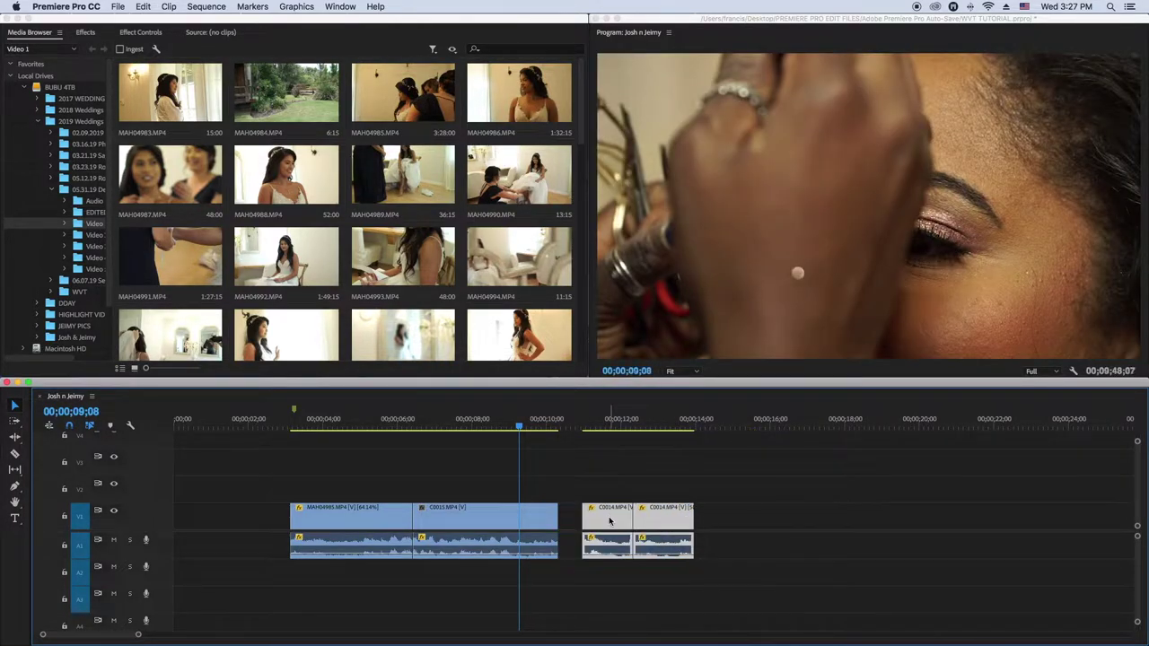
pyautogui.click(583, 424)
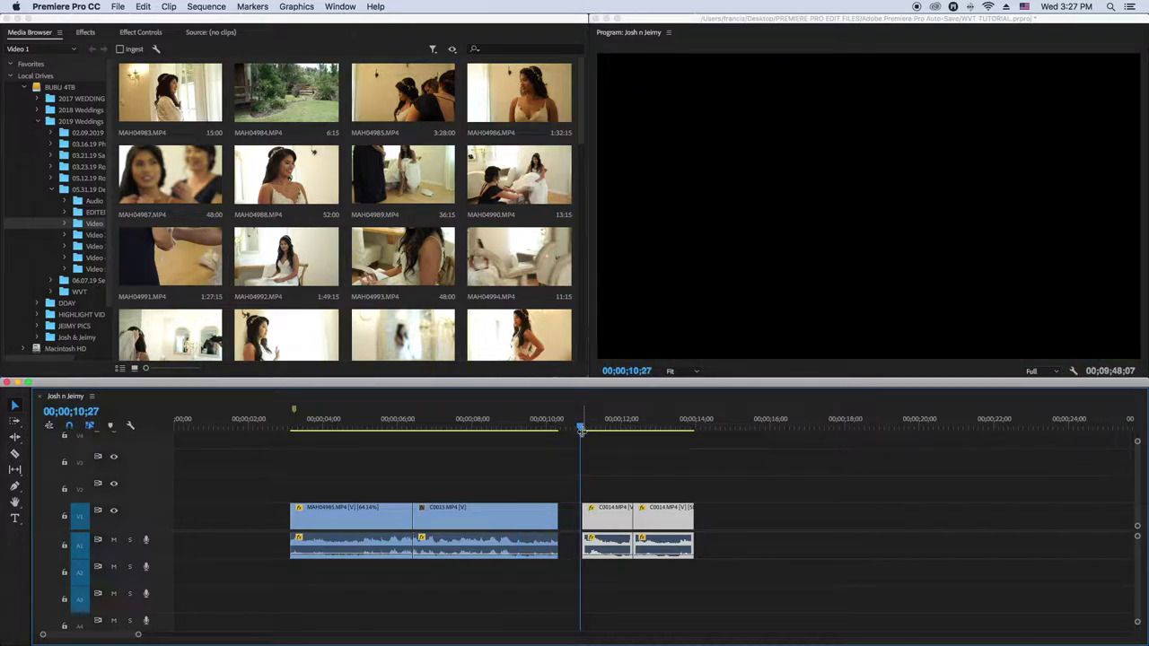
pyautogui.press('space')
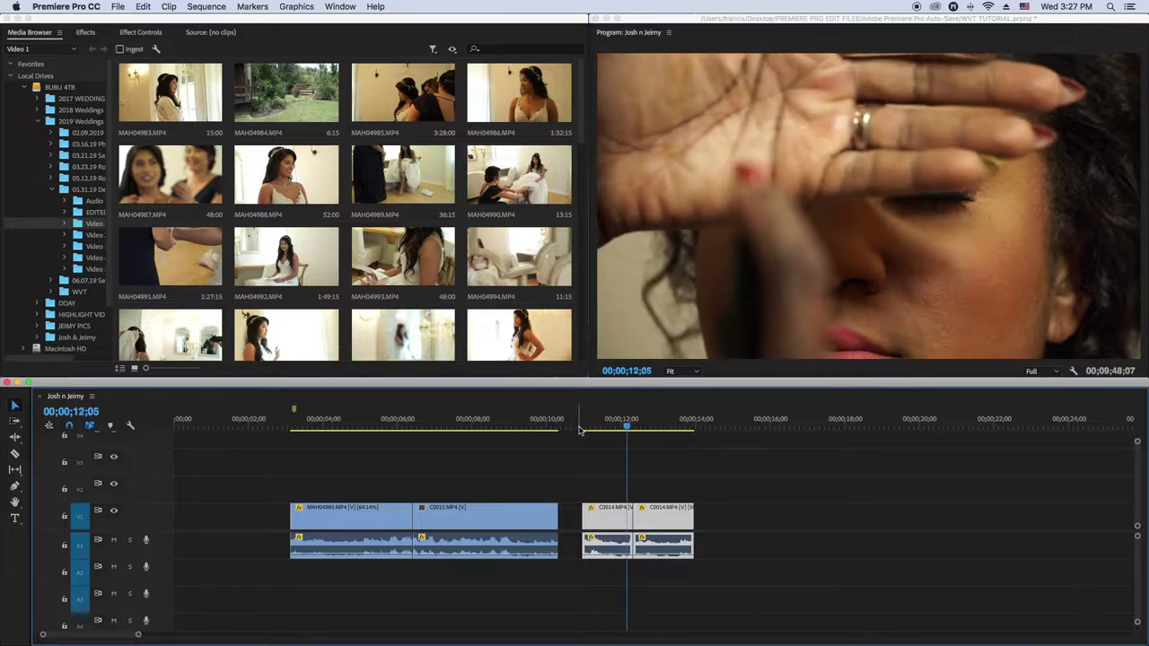
pyautogui.click(579, 427)
pyautogui.press('space')
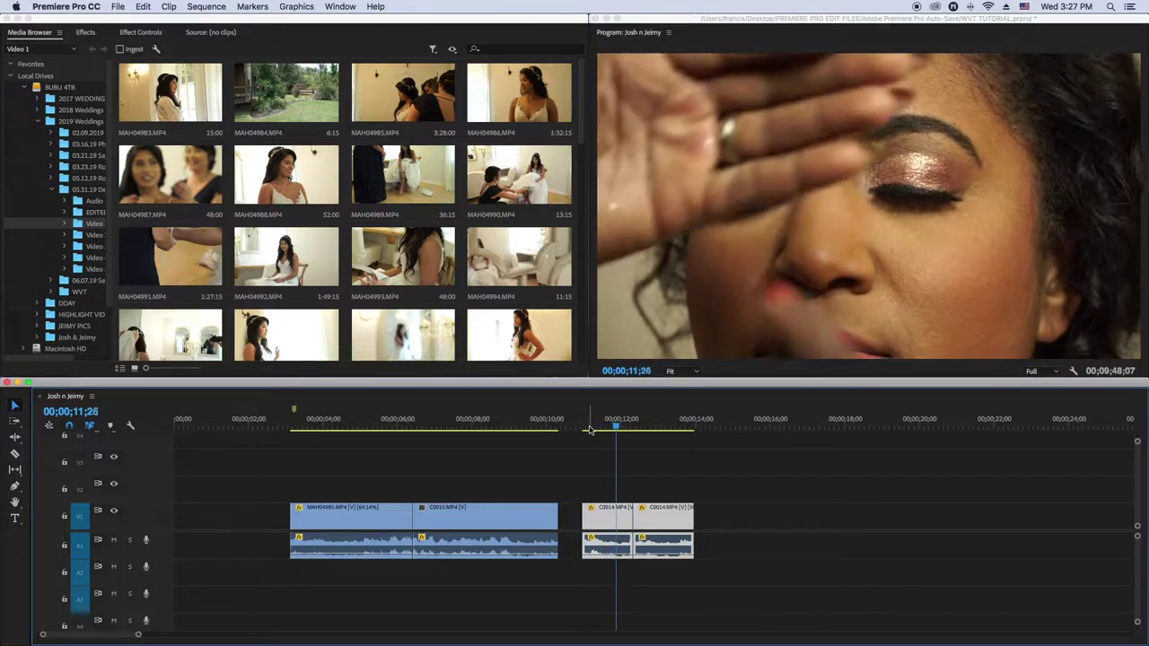
# - Extend the start of the first C0014.MP4 clip back to about 00;00;10;17 and play its new opening
pyautogui.click(586, 427)
pyautogui.moveTo(585, 427)
pyautogui.mouseDown()
pyautogui.moveTo(619, 426)
pyautogui.moveTo(583, 428)
pyautogui.mouseUp()
pyautogui.moveTo(583, 511); pyautogui.dragTo(575, 508)
pyautogui.moveTo(581, 427)
pyautogui.mouseDown()
pyautogui.moveTo(565, 428)
pyautogui.moveTo(595, 427)
pyautogui.moveTo(569, 431)
pyautogui.mouseUp()
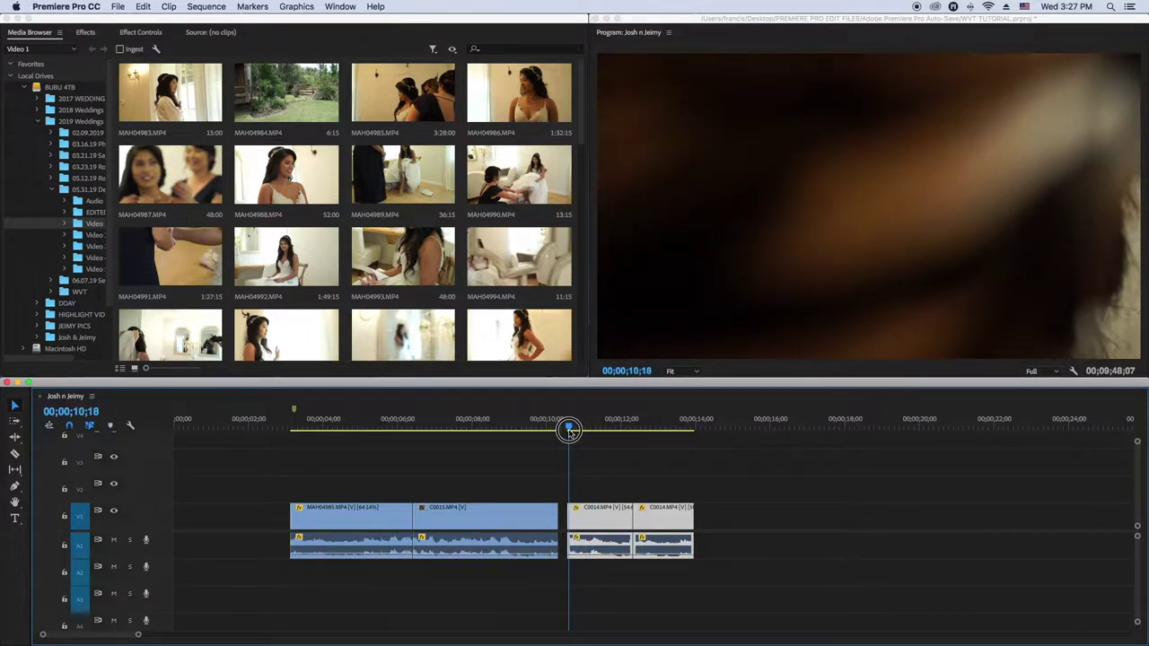
pyautogui.press('space')
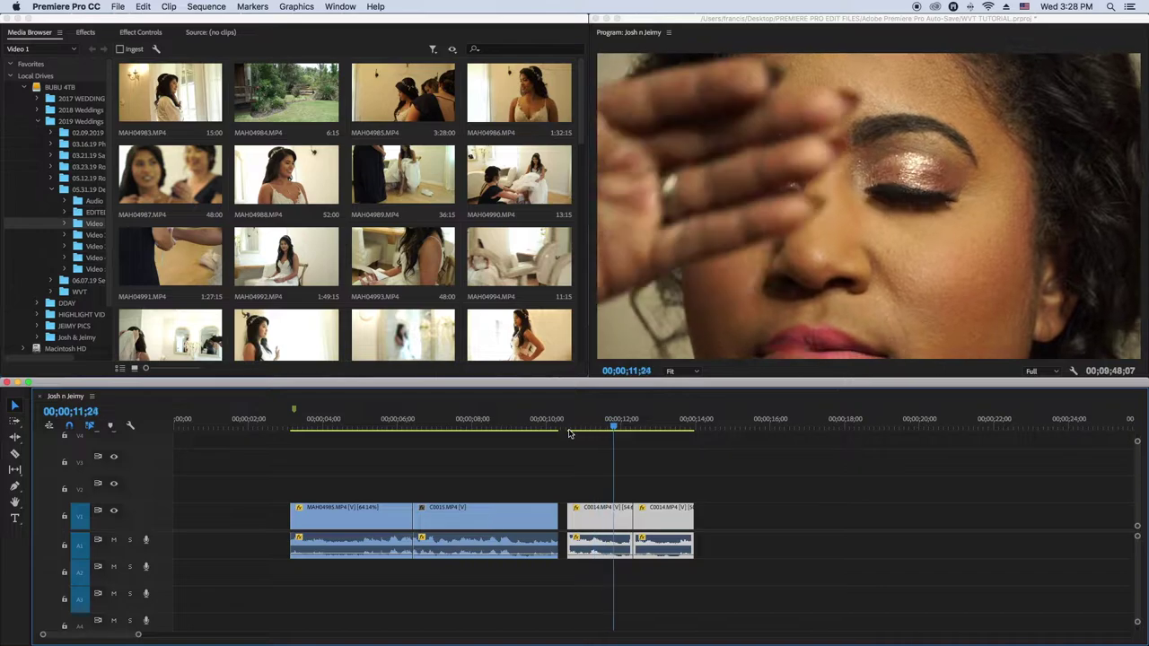
pyautogui.click(563, 426)
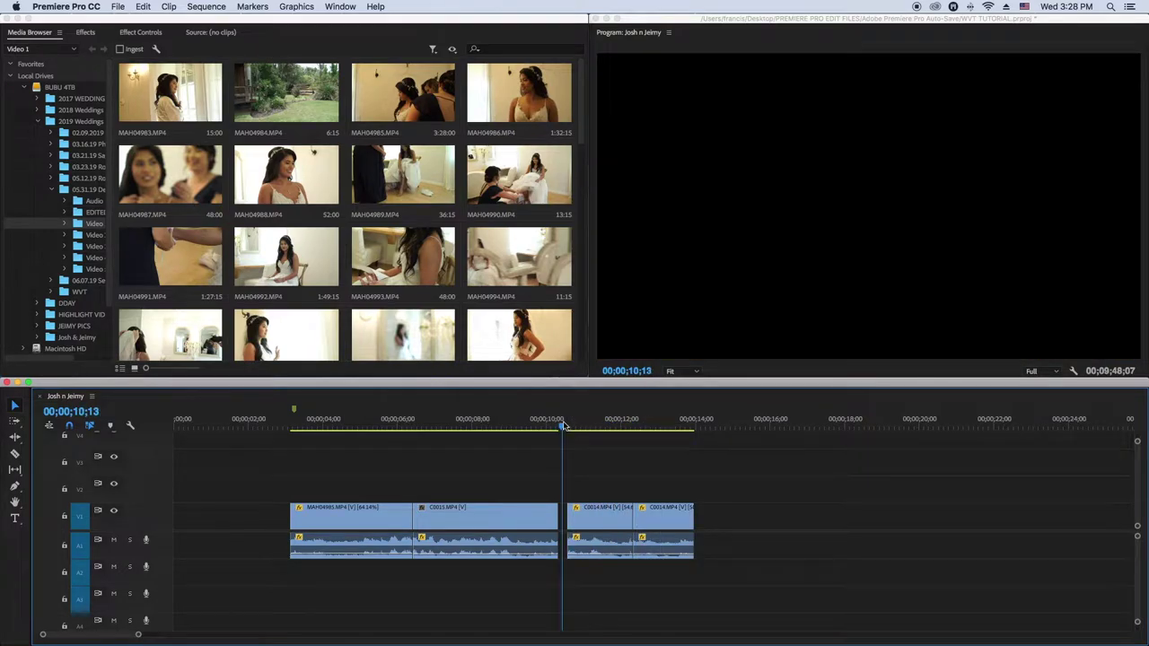
# - Review the opening of the first C0014.MP4 clip and trim its start to 00;00;10;23
pyautogui.press('space')
pyautogui.click(563, 426)
pyautogui.press('space')
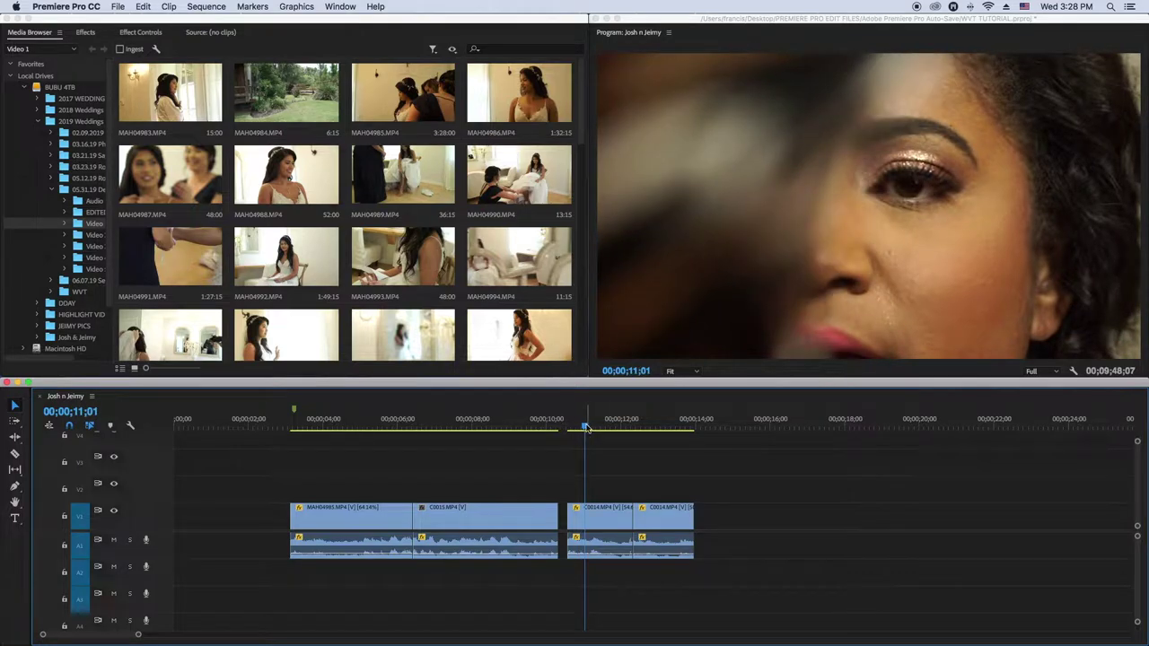
pyautogui.moveTo(586, 428); pyautogui.dragTo(575, 427)
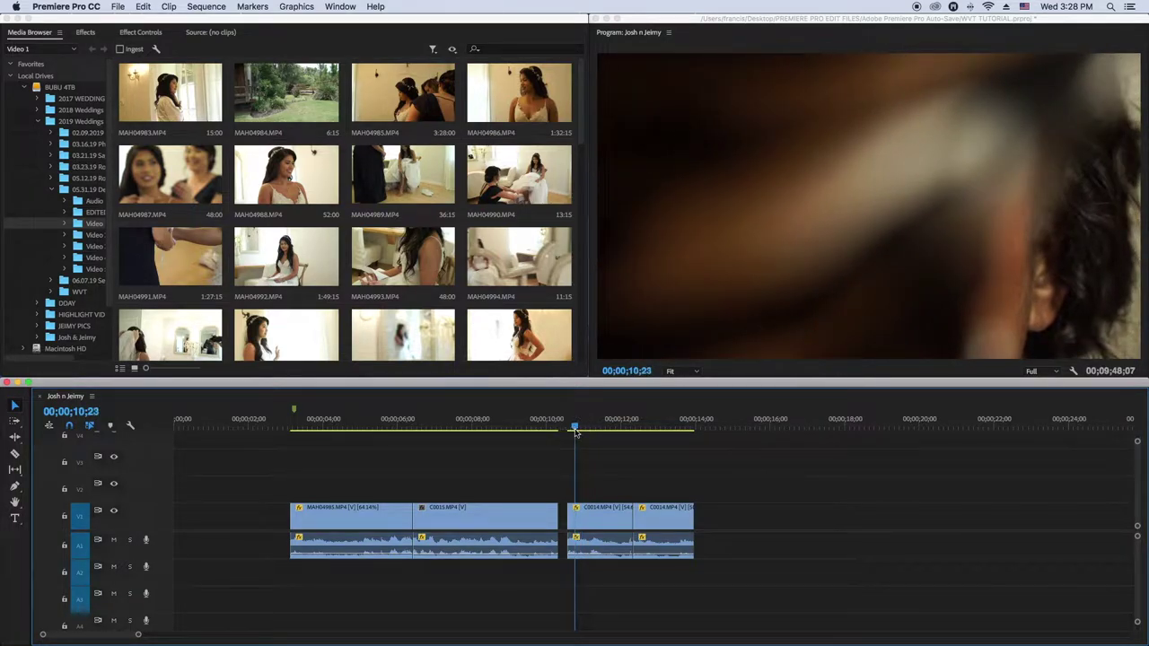
pyautogui.moveTo(572, 507); pyautogui.dragTo(581, 507)
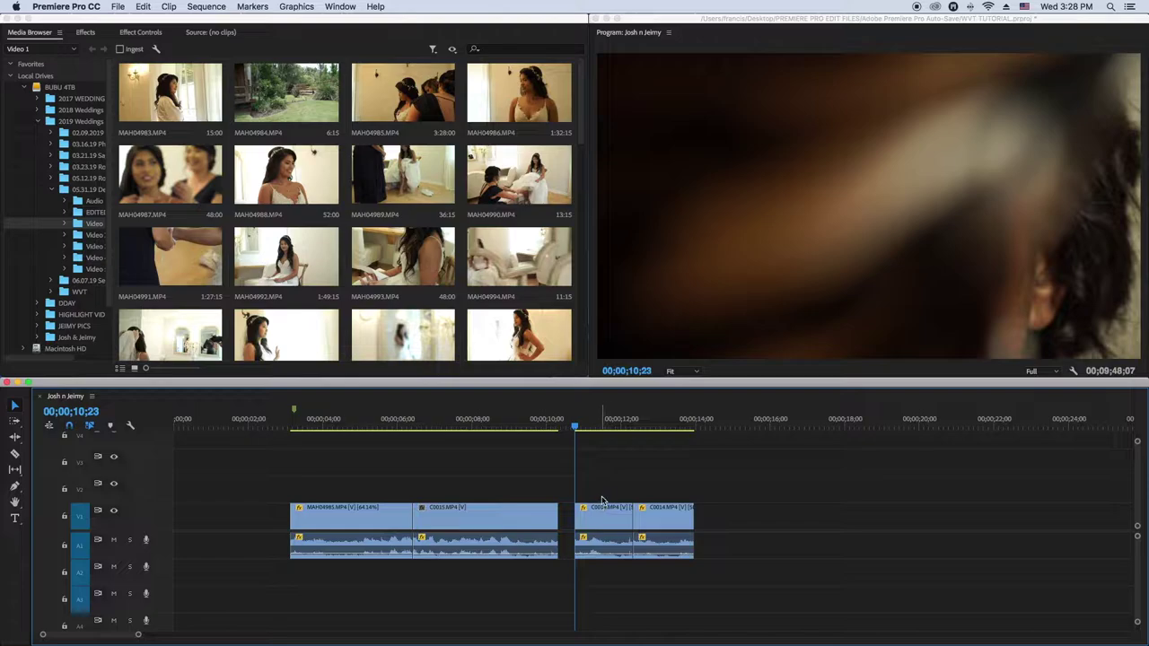
# - Play the join between the two C0014.MP4 clips repeatedly from about 00;00;12;00 and examine how the hand movement carries across
pyautogui.click(622, 424)
pyautogui.press('space')
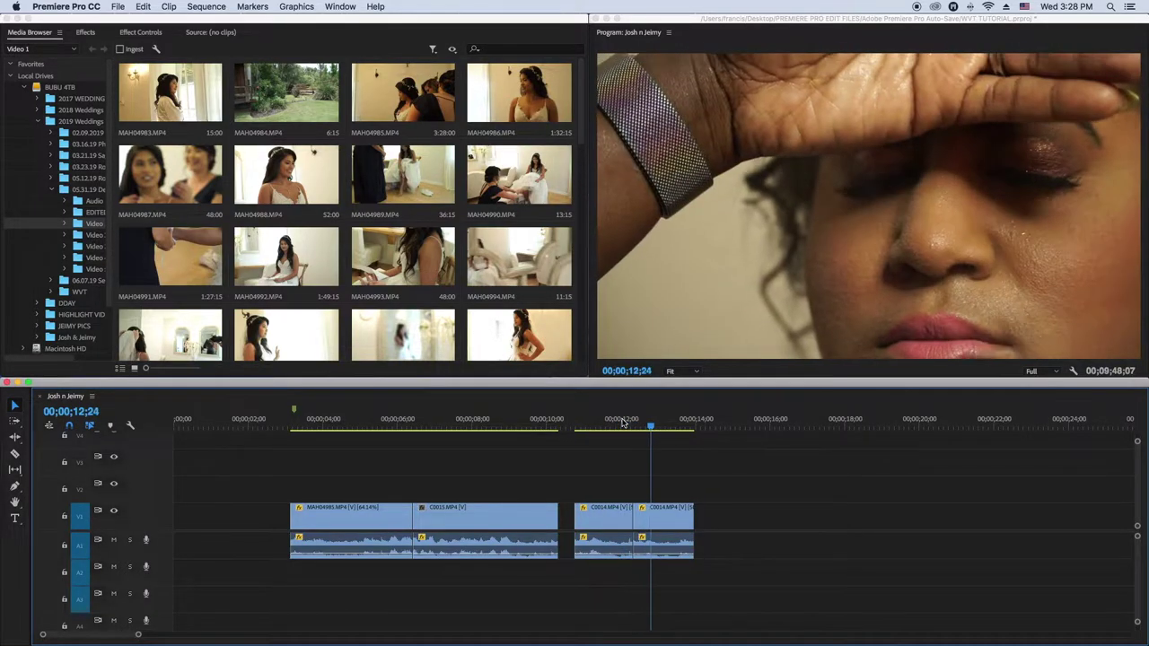
pyautogui.press('space')
pyautogui.click(622, 421)
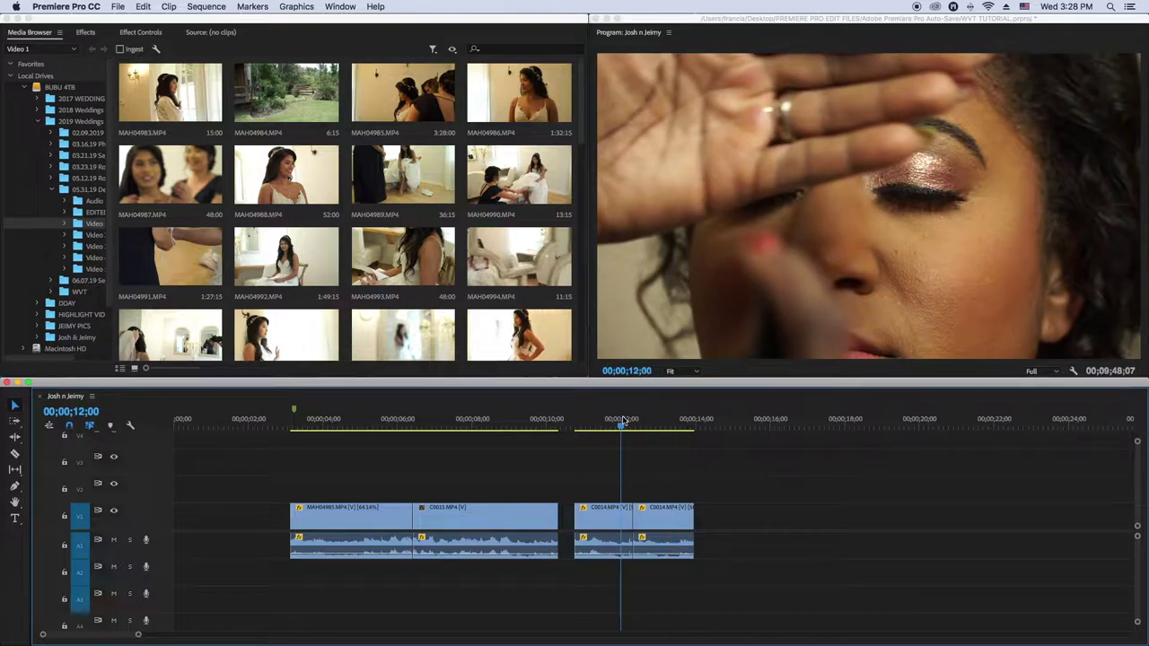
pyautogui.press('space')
pyautogui.click(625, 420)
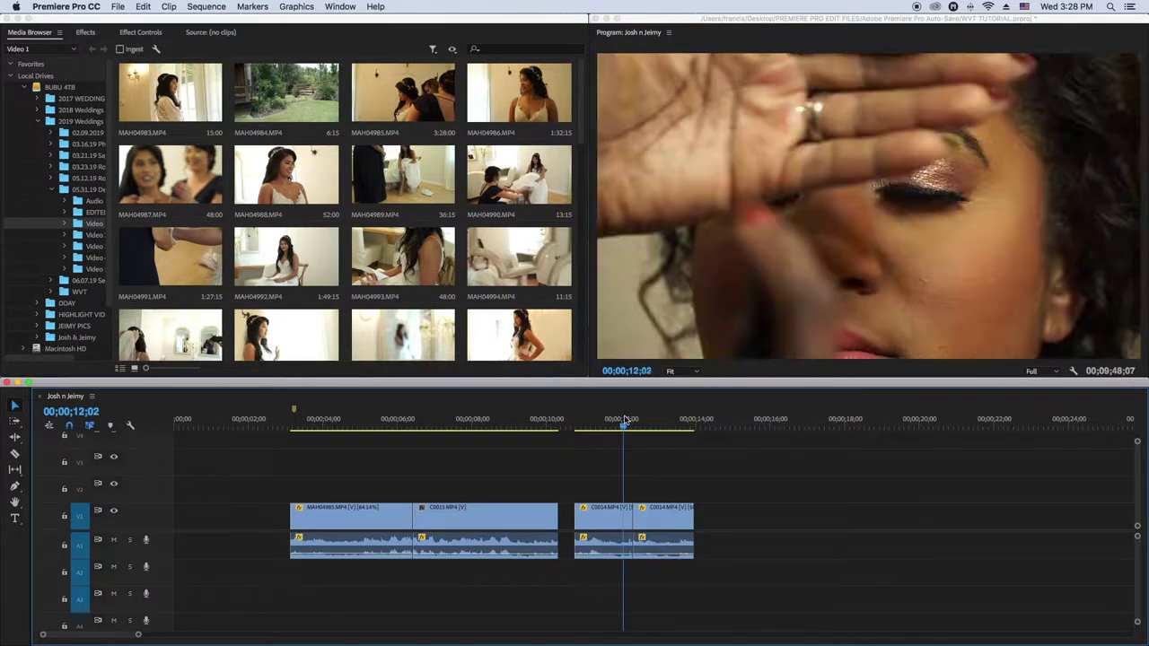
pyautogui.press('space')
pyautogui.click(625, 420)
pyautogui.press('space')
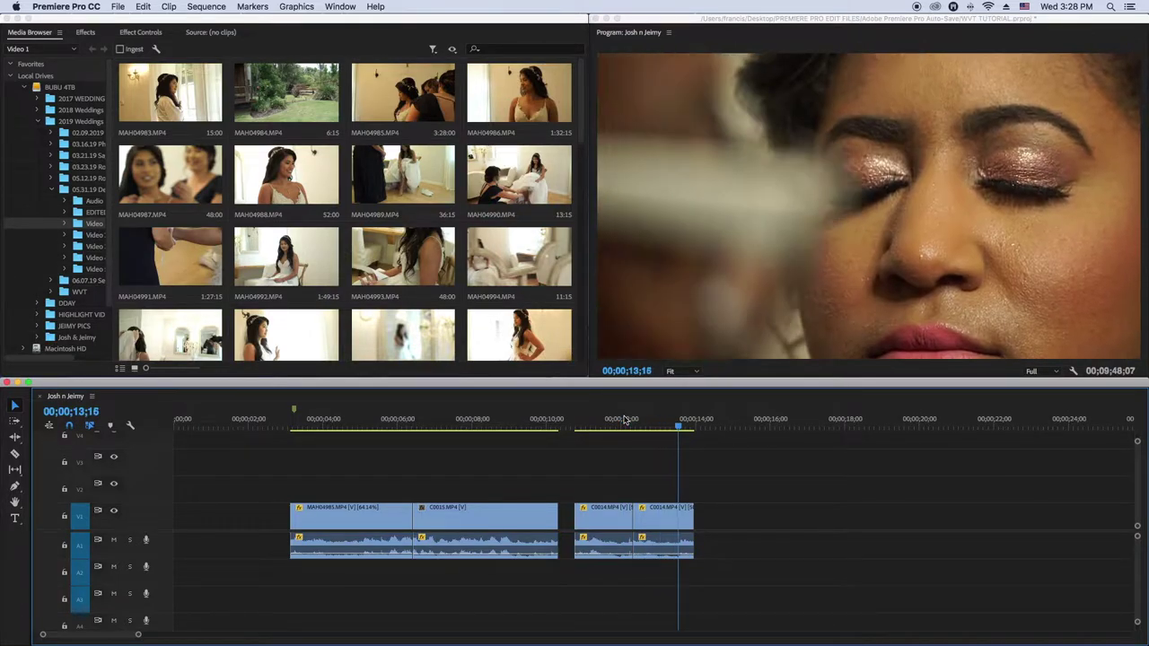
pyautogui.click(625, 420)
pyautogui.press('space')
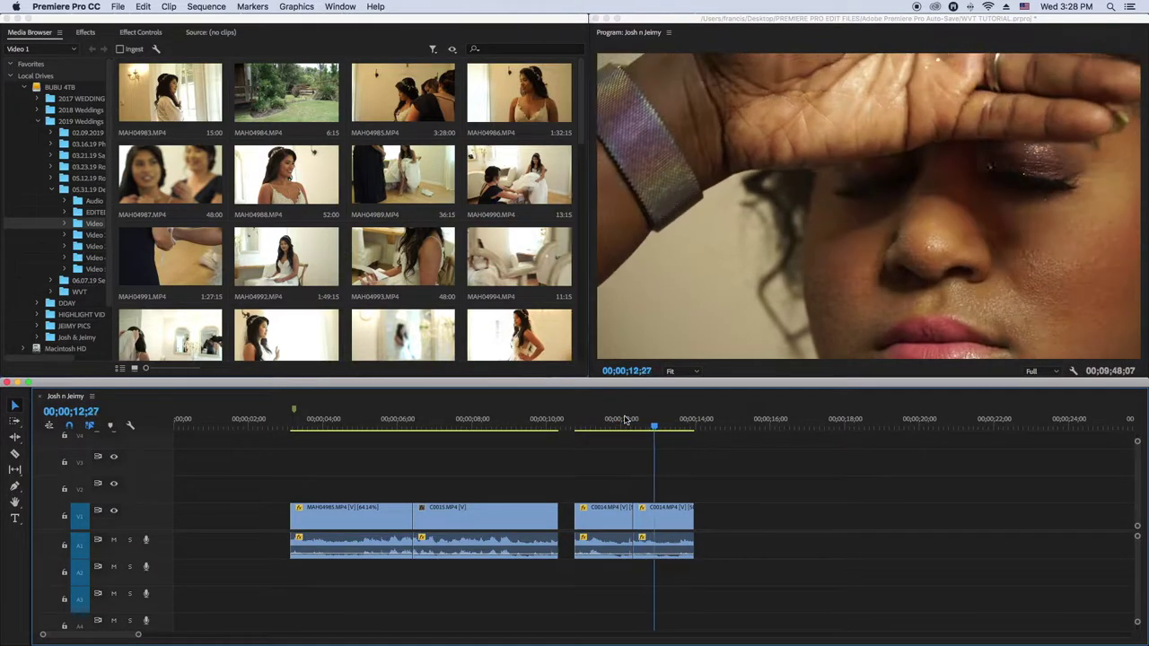
pyautogui.click(625, 420)
pyautogui.press('space')
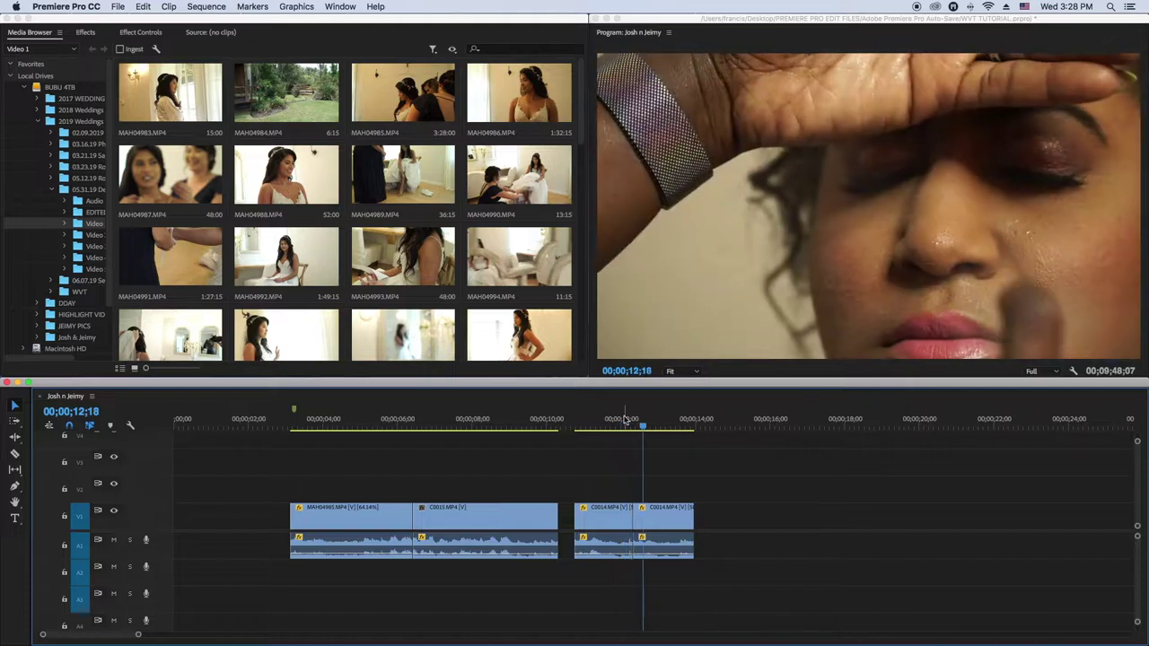
# - Try extending the first C0014.MP4 clip's end to about 00;00;12;29 with the second clip following directly, and play the join
pyautogui.moveTo(650, 514)
pyautogui.mouseDown()
pyautogui.moveTo(674, 514)
pyautogui.moveTo(656, 509)
pyautogui.mouseUp()
pyautogui.click(626, 516)
pyautogui.click(619, 419)
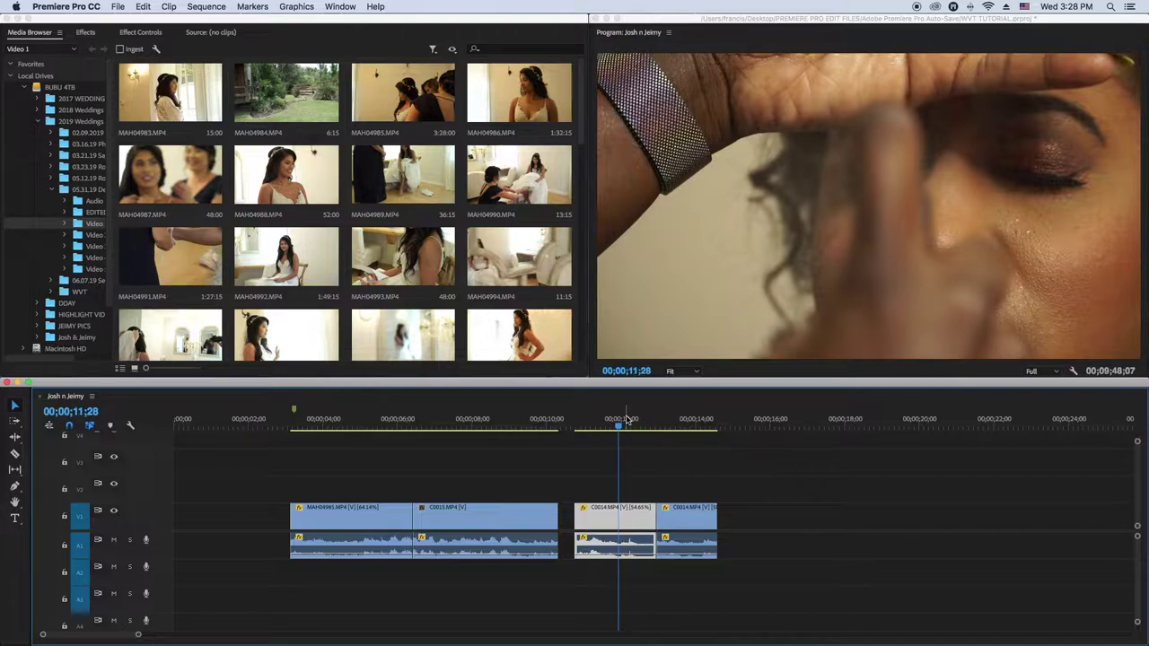
pyautogui.press('space')
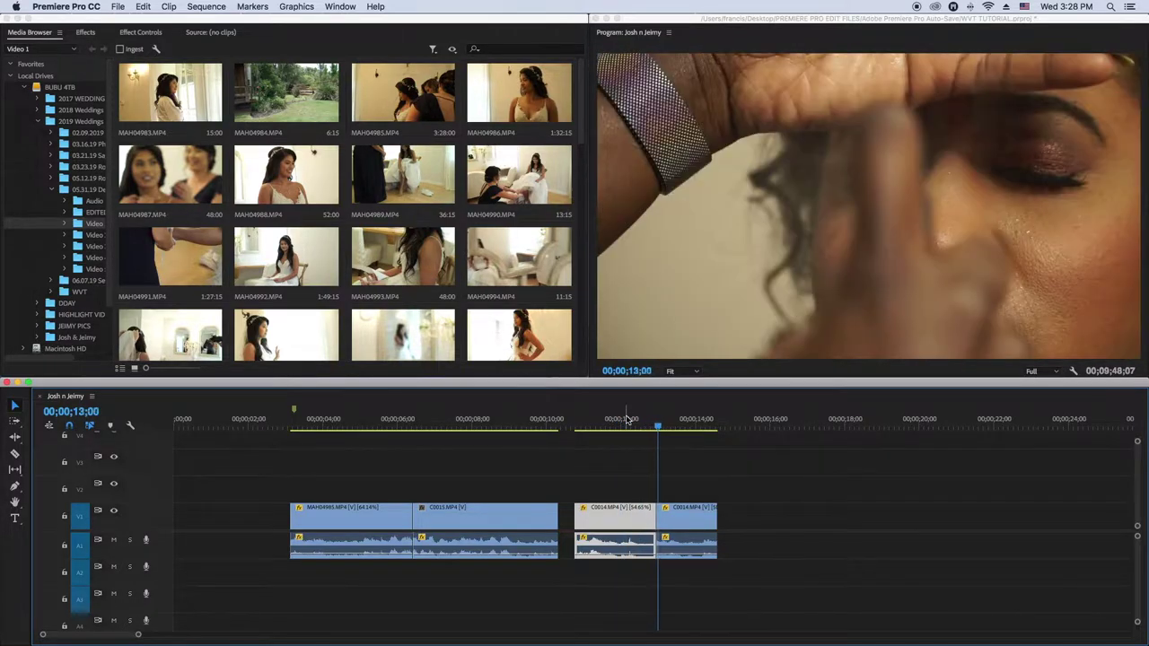
pyautogui.click(657, 429)
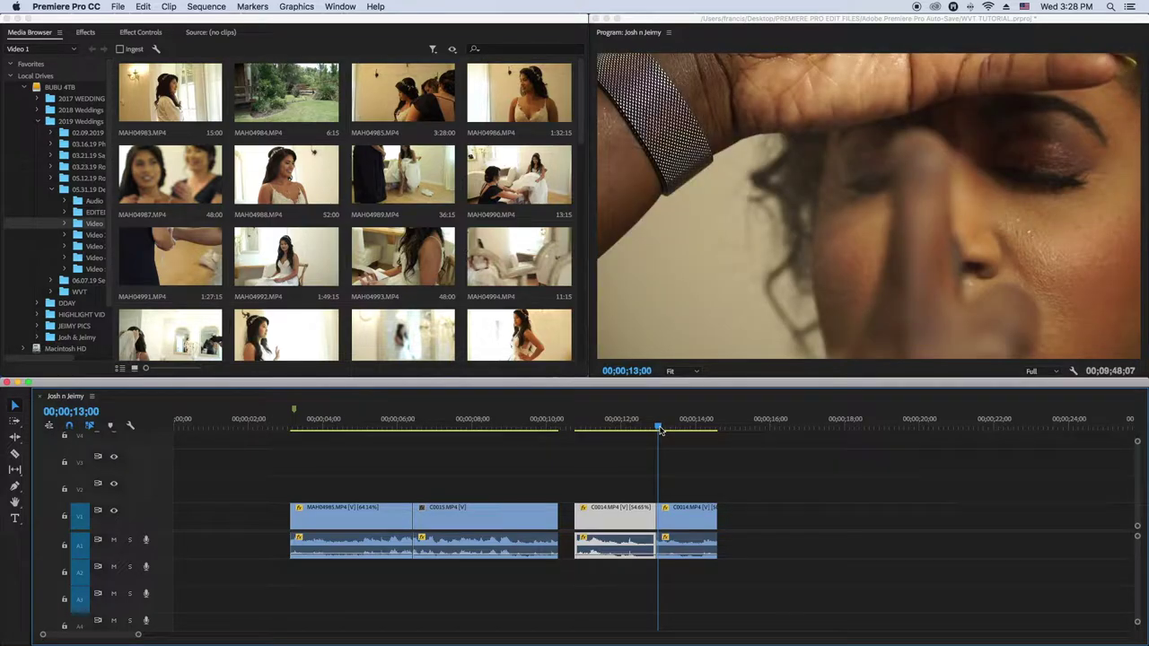
# - Trim the first C0014.MP4 clip's end to about 00;00;12;15 with the second clip directly after it, and play the join
pyautogui.moveTo(651, 509)
pyautogui.mouseDown()
pyautogui.moveTo(607, 516)
pyautogui.moveTo(666, 512)
pyautogui.moveTo(639, 513)
pyautogui.mouseUp()
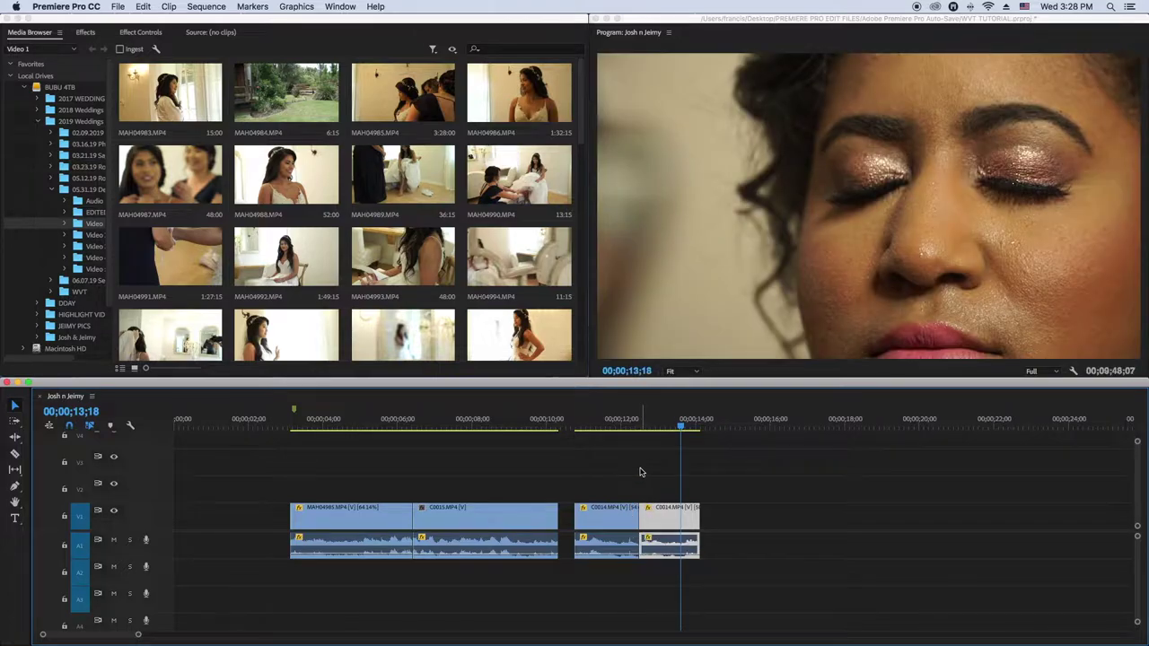
pyautogui.click(621, 422)
pyautogui.press('space')
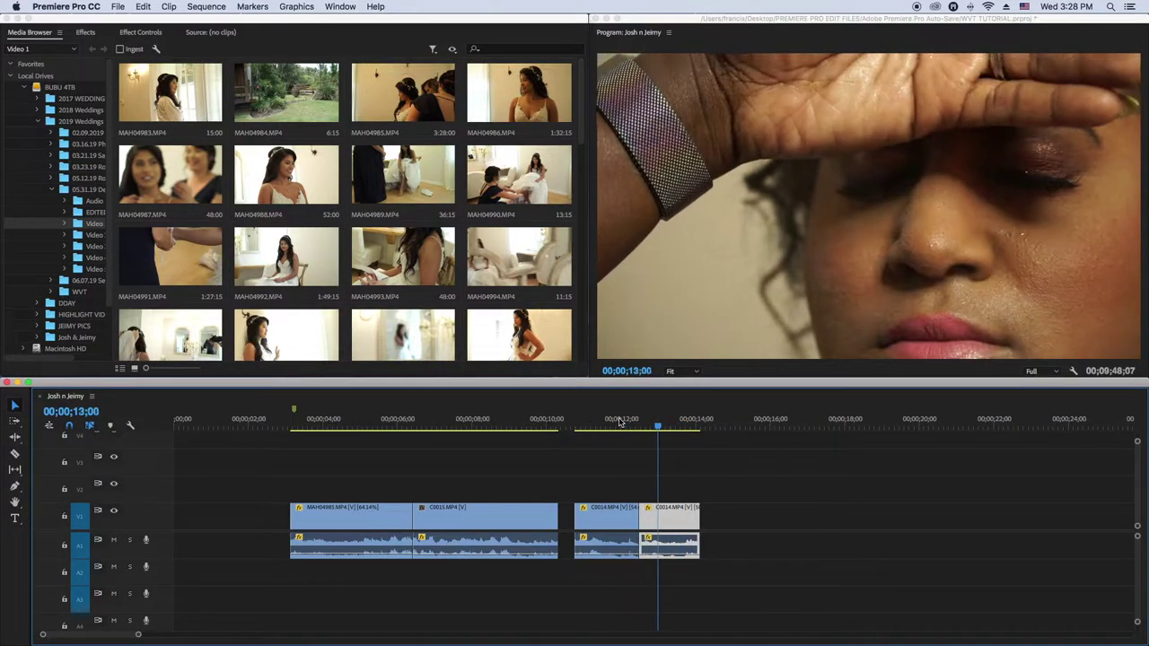
pyautogui.click(621, 423)
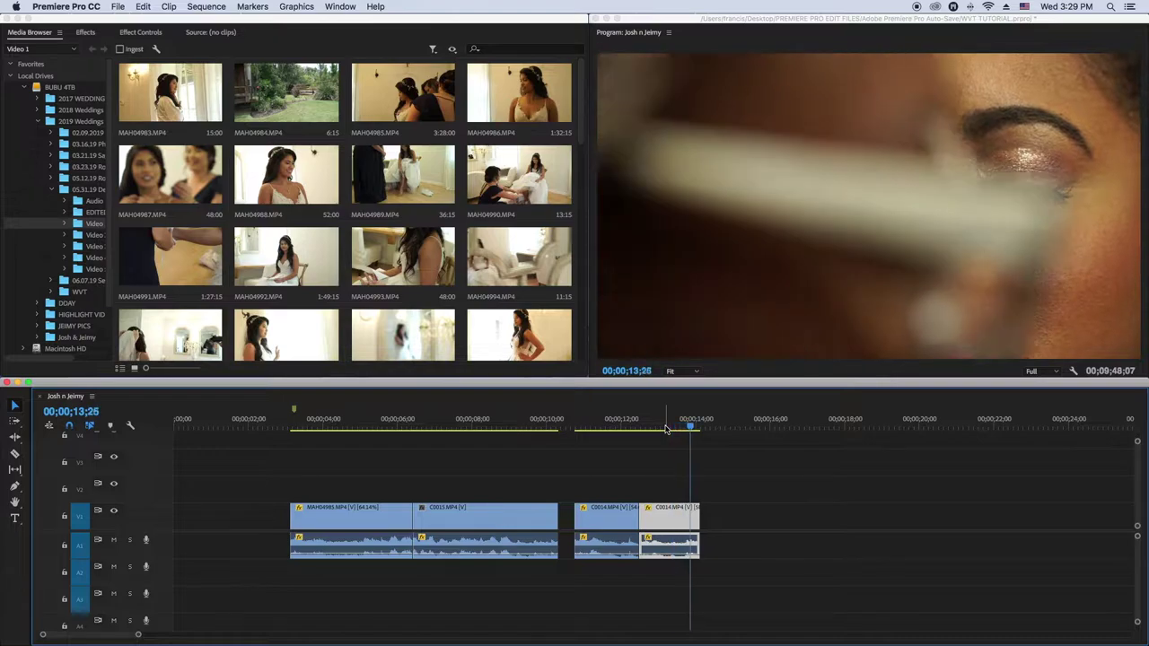
# - Play the ending of the second C0014.MP4 clip repeatedly and examine how the hand covers the frame
pyautogui.click(682, 426)
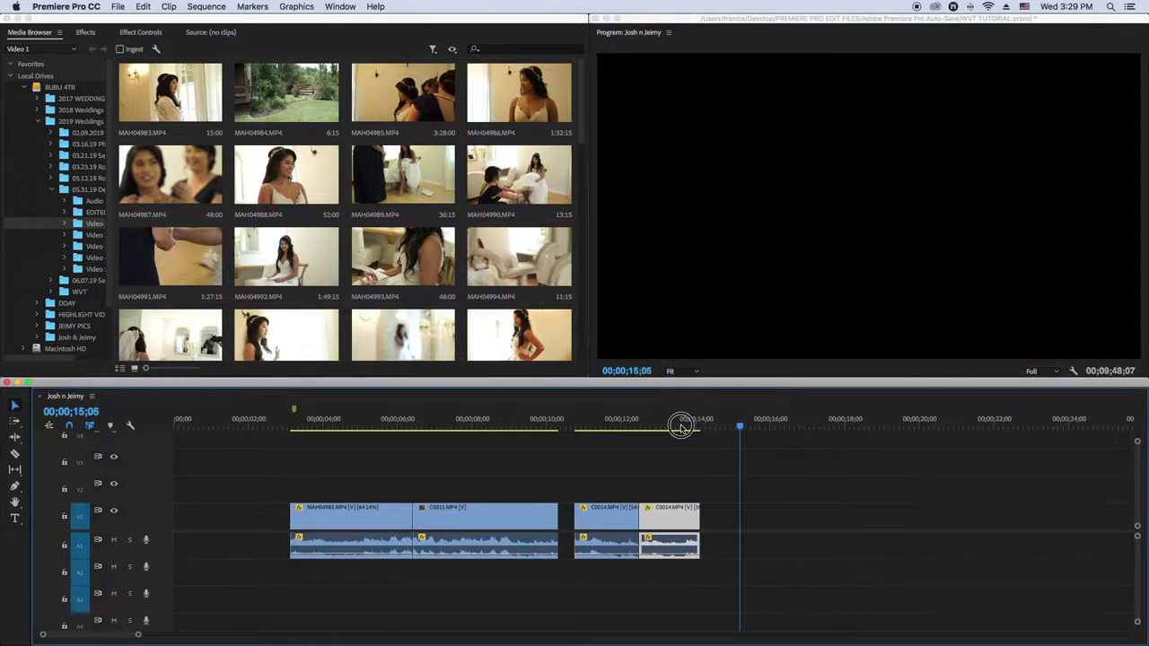
pyautogui.click(682, 428)
pyautogui.click(681, 427)
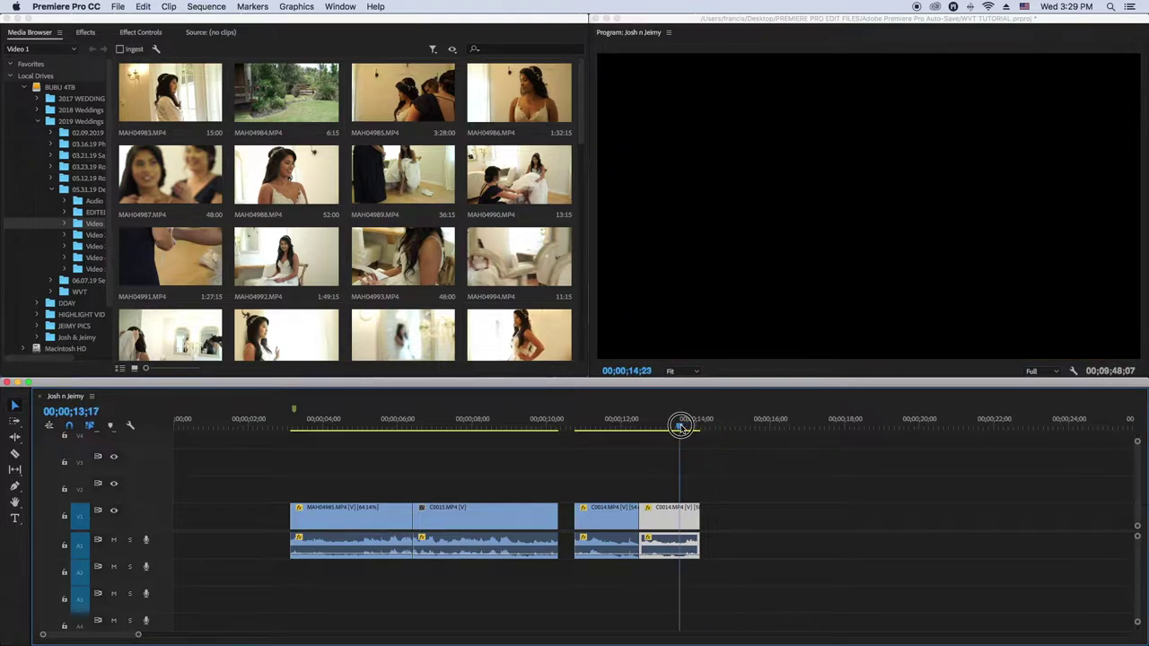
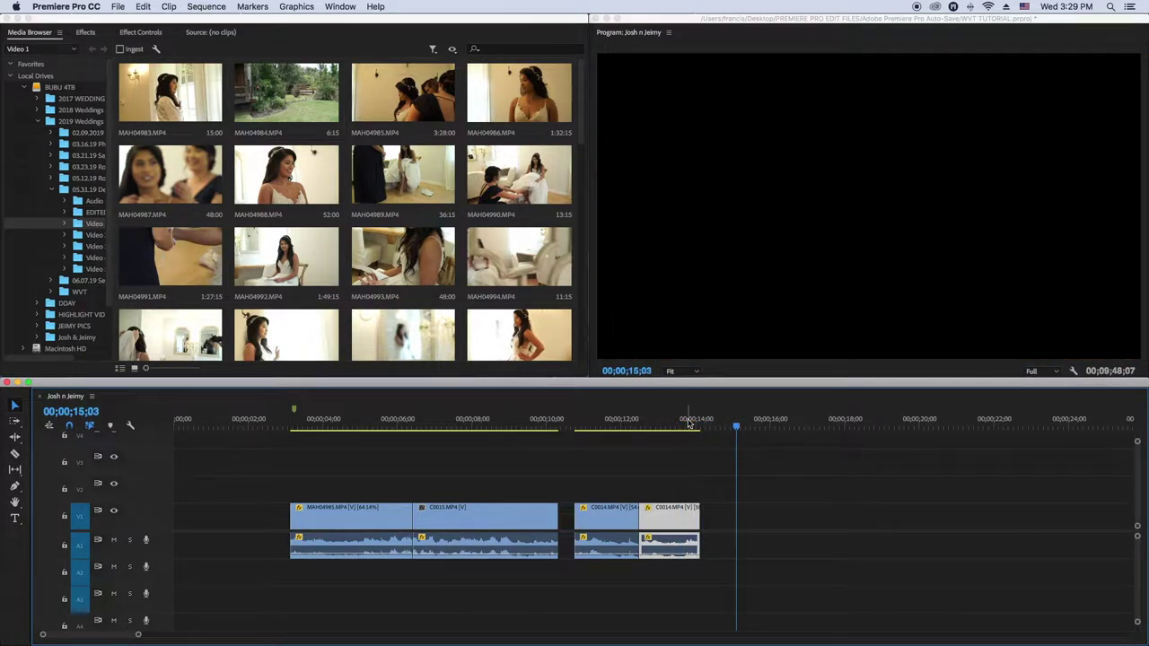
pyautogui.click(688, 423)
pyautogui.press('space')
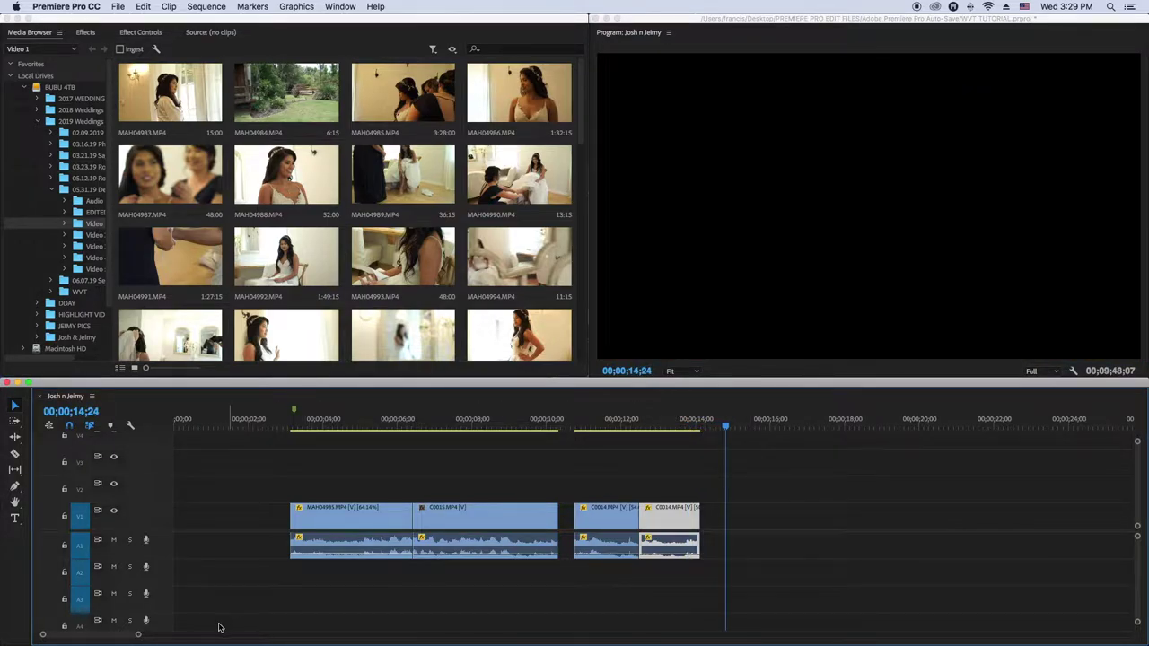
pyautogui.moveTo(139, 636); pyautogui.dragTo(222, 635)
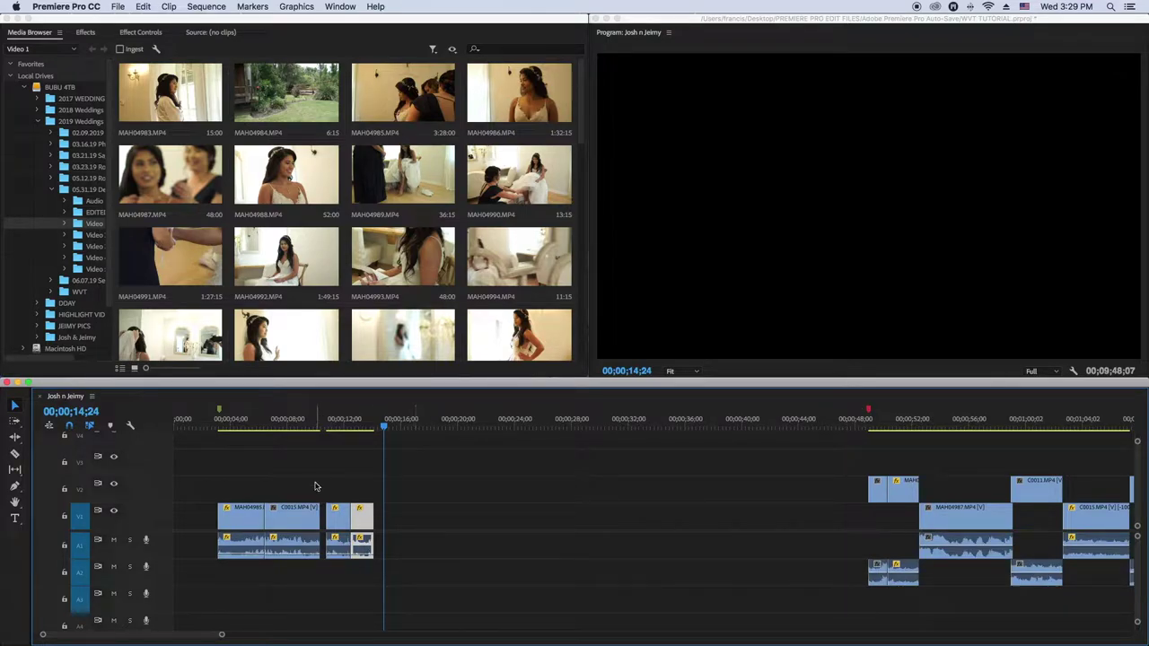
pyautogui.click(368, 423)
pyautogui.press('space')
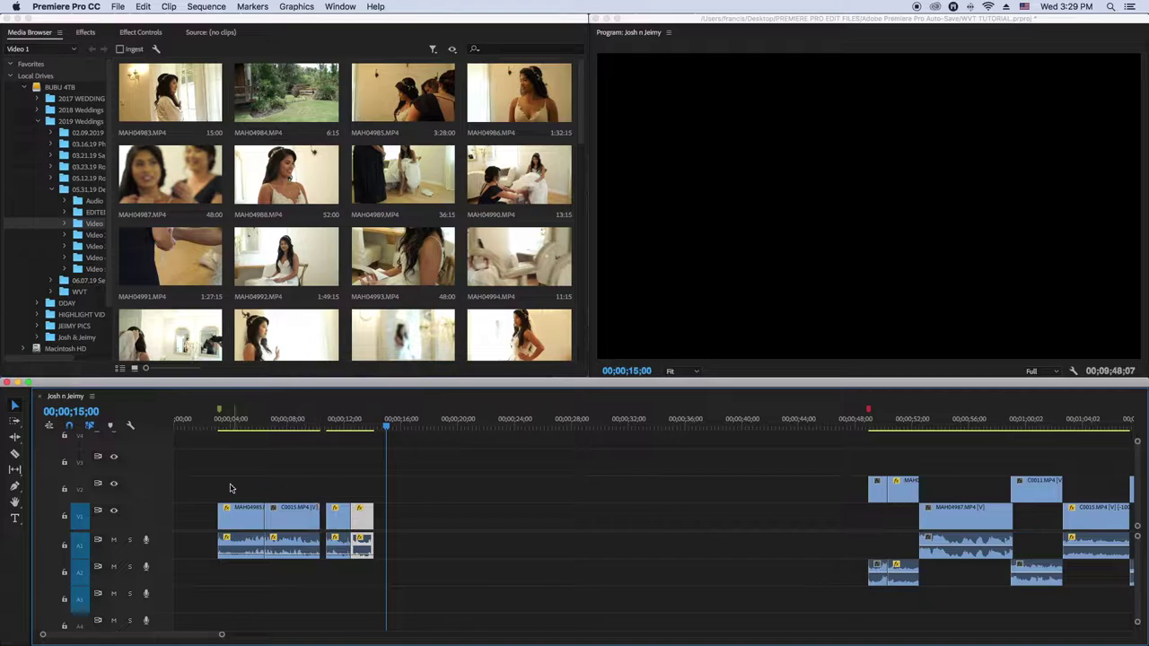
# - Move C0015.MP4 on V1 to directly after the second C0014.MP4 clip and preview the cut between them
pyautogui.click(268, 424)
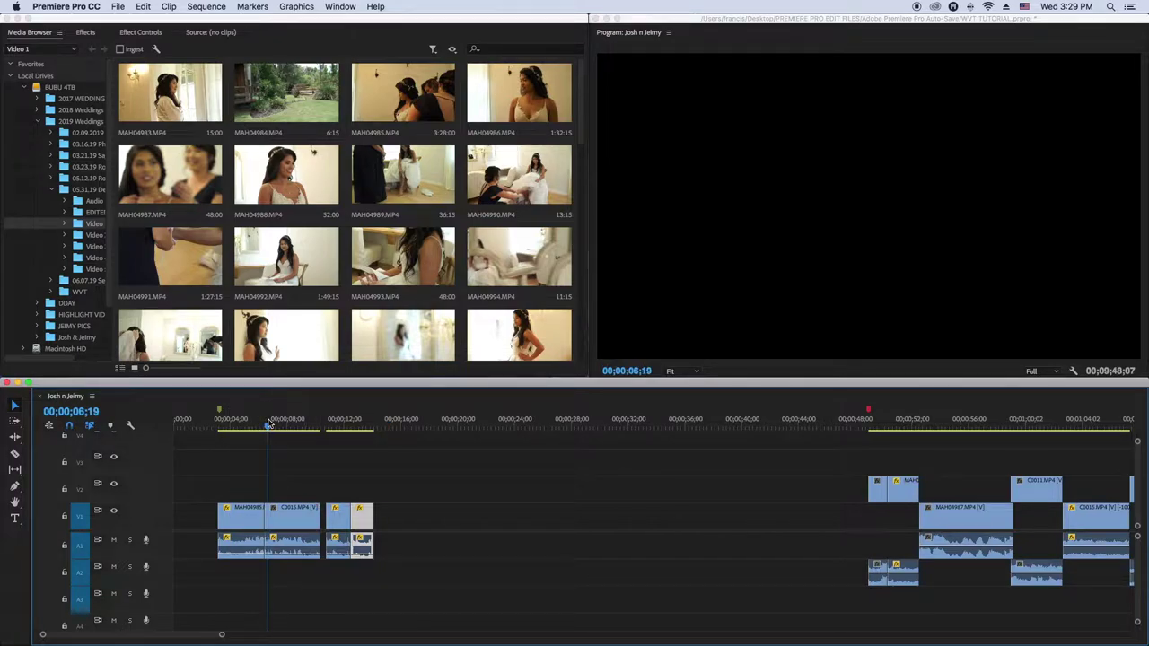
pyautogui.moveTo(280, 529); pyautogui.dragTo(392, 513)
pyautogui.click(366, 427)
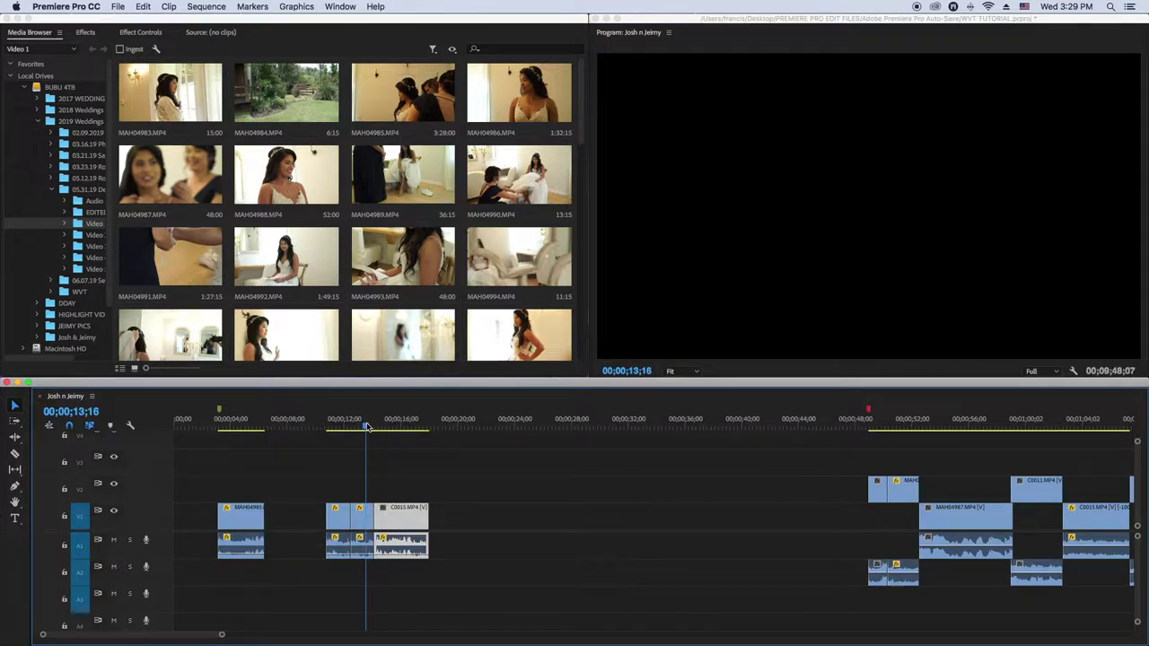
pyautogui.press('space')
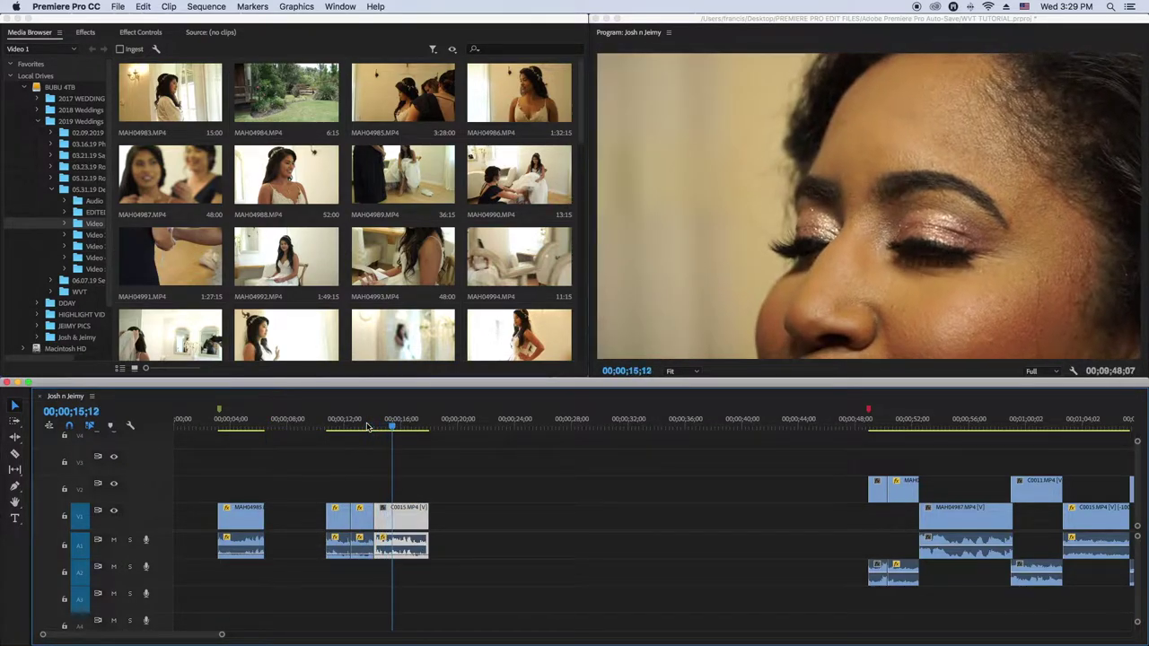
pyautogui.click(366, 427)
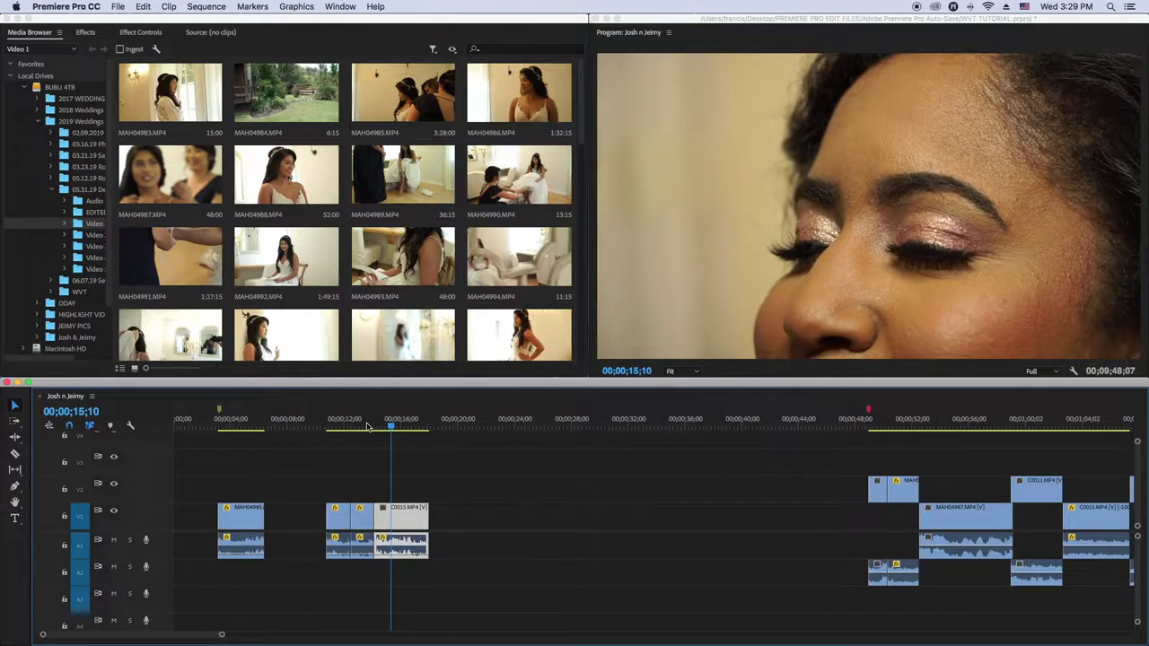
# - Trim about 10 frames off the start of C0015.MP4, keep it joined to the second C0014.MP4 clip, and play the cut
pyautogui.press('=')
pyautogui.moveTo(649, 437); pyautogui.dragTo(605, 430)
pyautogui.moveTo(587, 515); pyautogui.dragTo(621, 515)
pyautogui.click(561, 428)
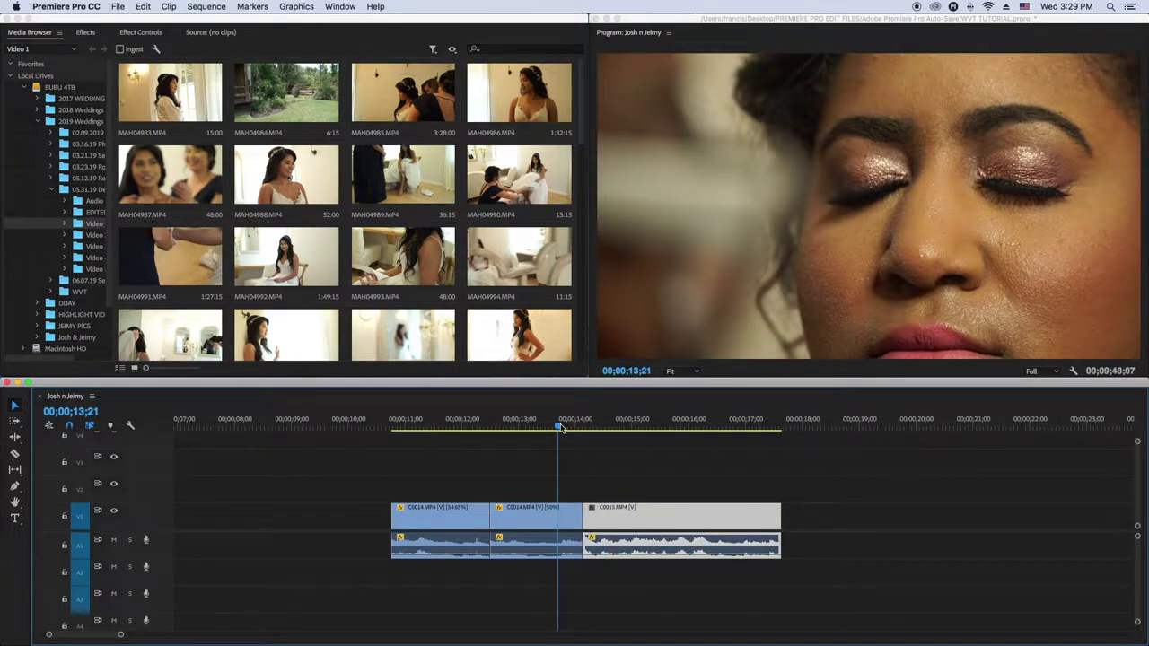
pyautogui.press('space')
pyautogui.click(561, 428)
pyautogui.press('space')
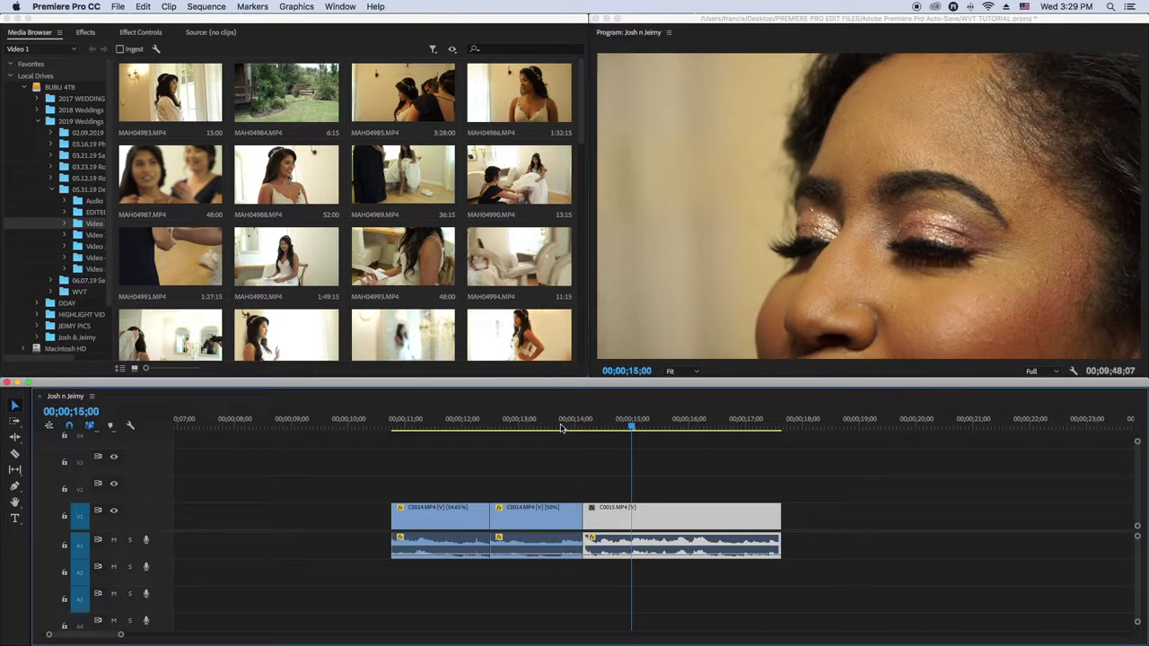
# - Lower the system volume and move C0015.MP4 back between MAH04985.MP4 and the C0014.MP4 clips, starting at about 00;00;06;27
pyautogui.press('XF86AudioLowerVolume')
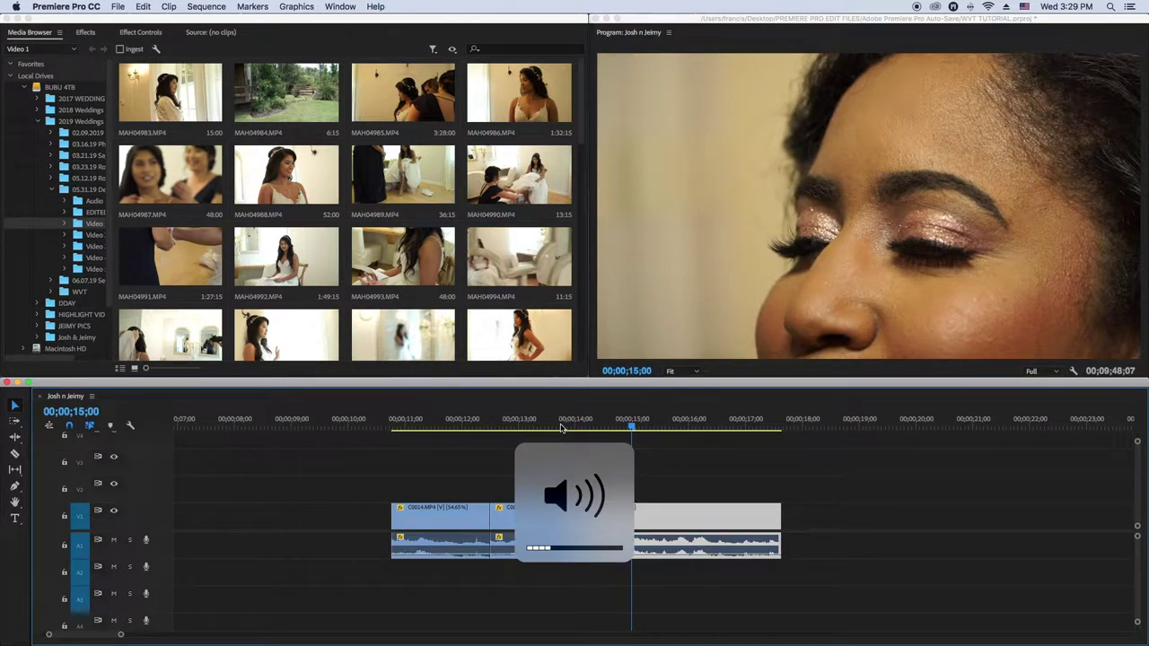
pyautogui.press('-')
pyautogui.press('-')
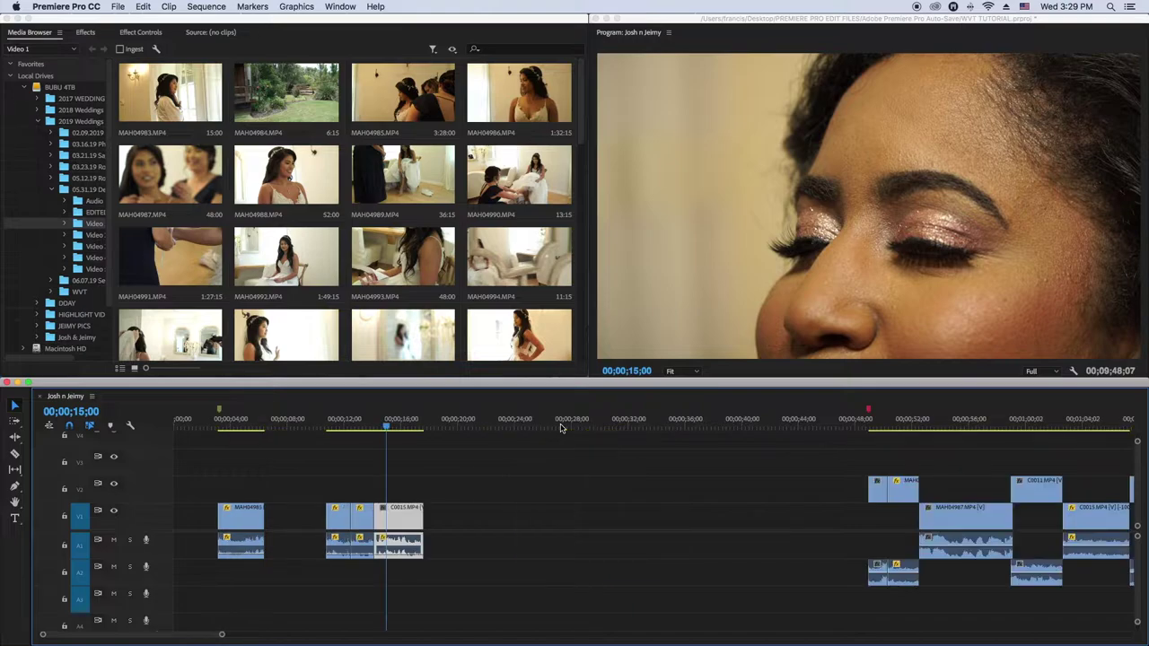
pyautogui.press('=')
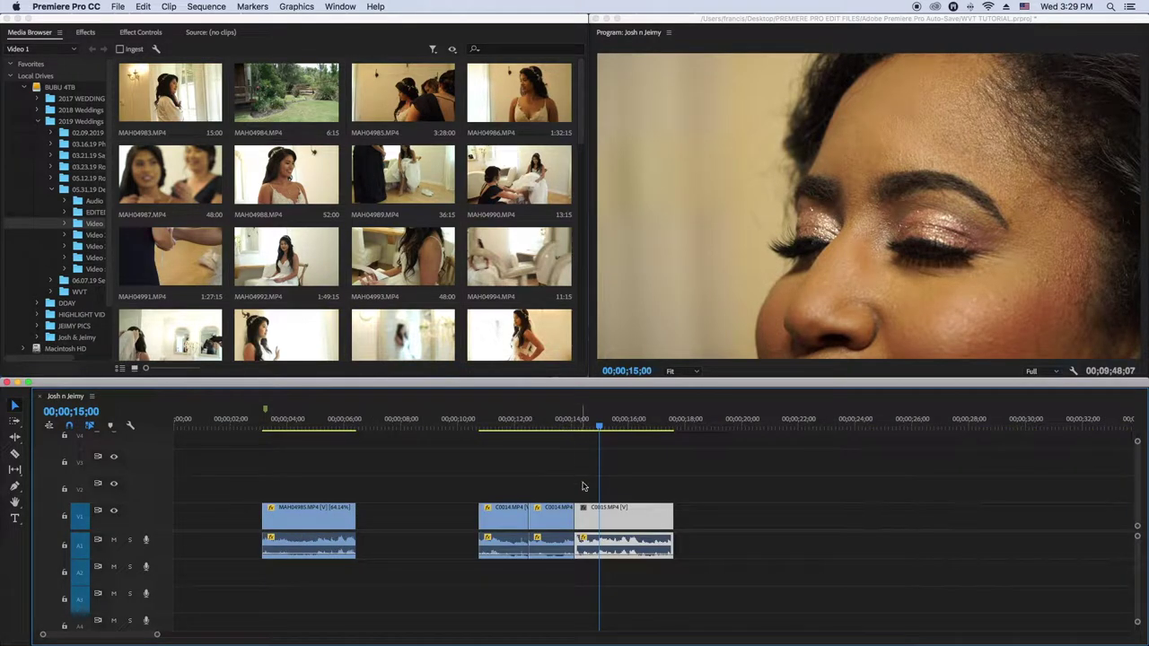
pyautogui.moveTo(591, 518); pyautogui.dragTo(389, 516)
# - Review both C0014.MP4 clips and examine the hand movements at the opening and near the end as possible transition points
pyautogui.click(568, 427)
pyautogui.press('space')
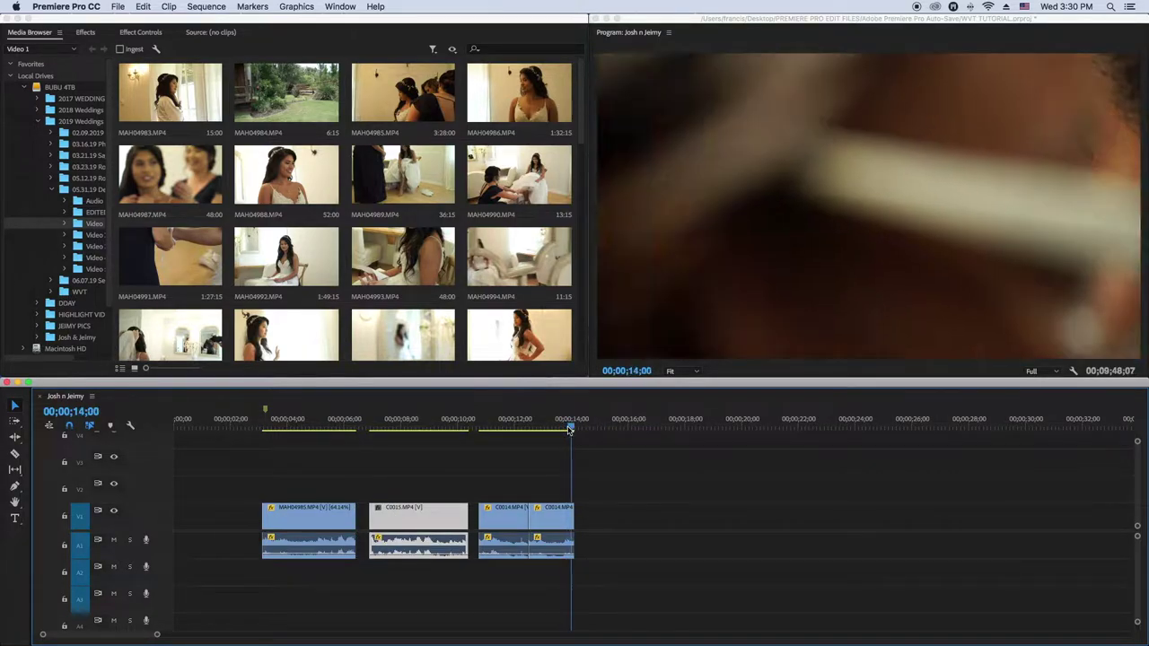
pyautogui.click(566, 430)
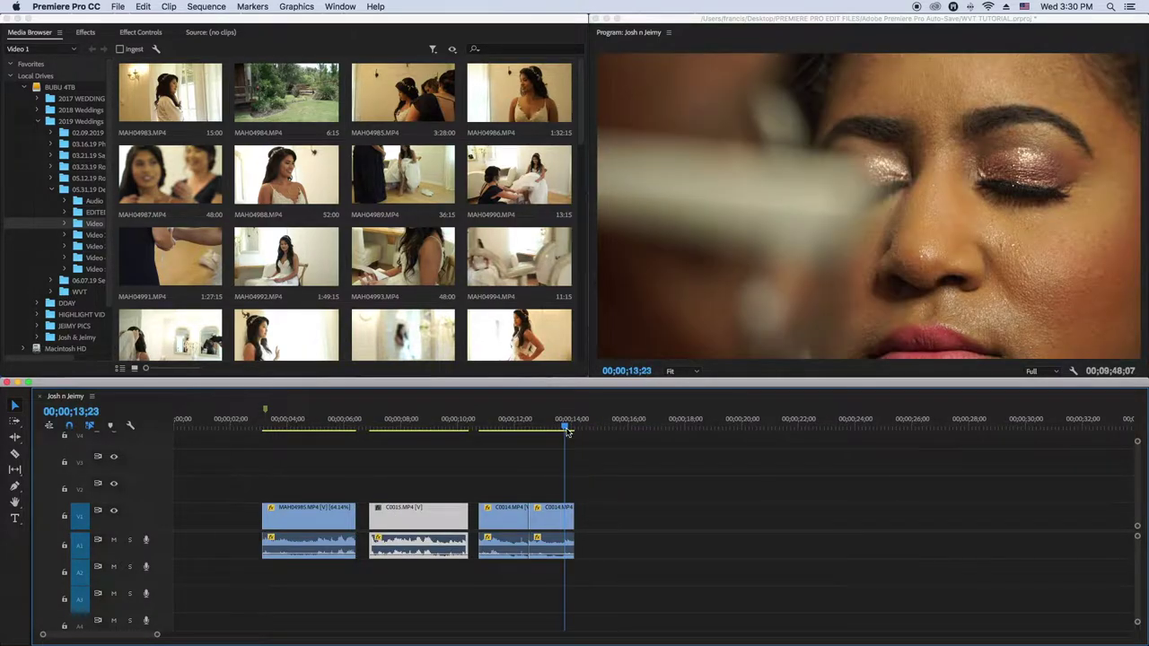
pyautogui.click(477, 427)
pyautogui.moveTo(477, 427); pyautogui.dragTo(475, 426)
pyautogui.press('space')
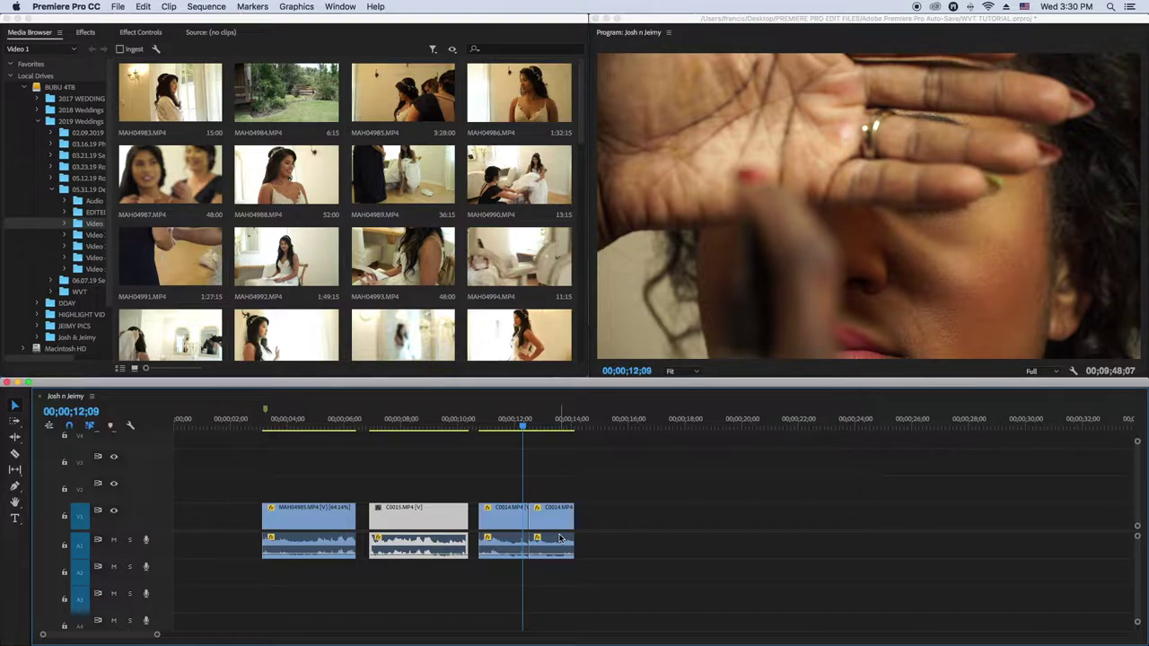
pyautogui.moveTo(155, 637); pyautogui.dragTo(288, 635)
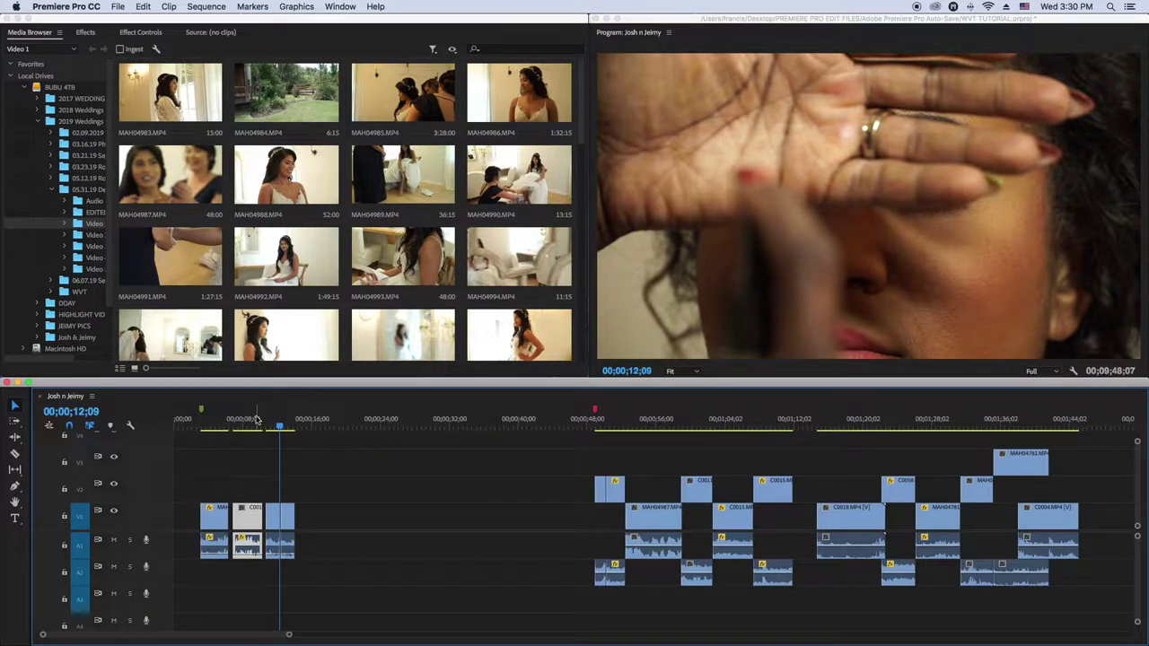
pyautogui.moveTo(280, 431)
pyautogui.mouseDown()
pyautogui.moveTo(302, 428)
pyautogui.moveTo(289, 434)
pyautogui.mouseUp()
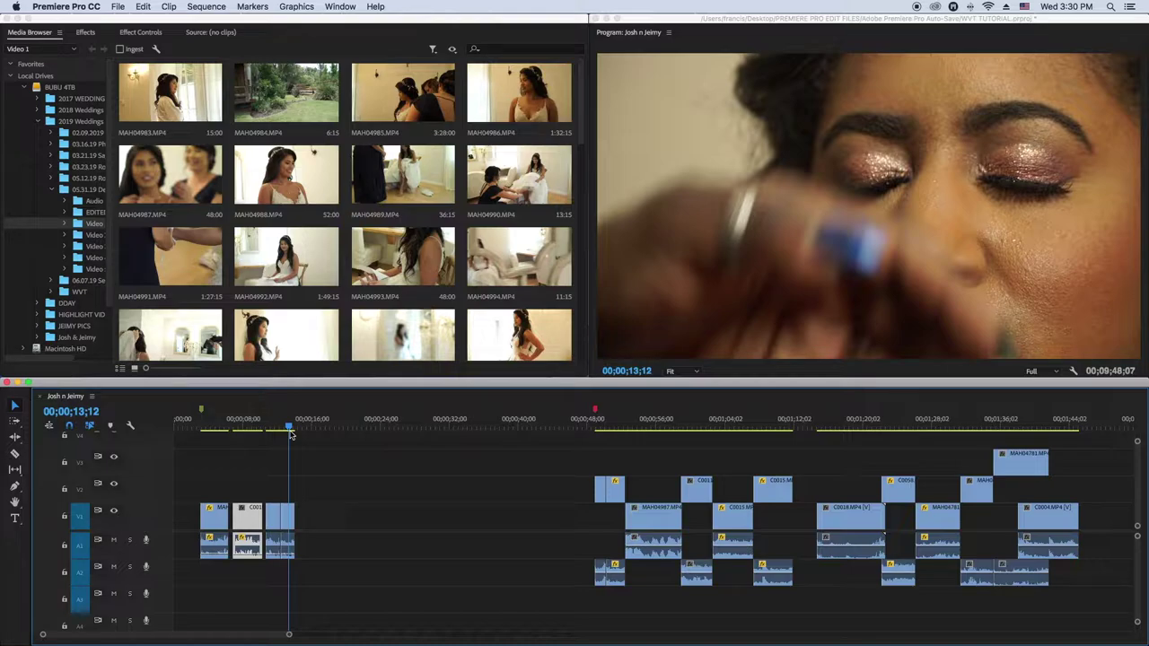
# - Finish playing the hand-movement clips and review the opening wall-to-wall clips from the red marker at about 00;00;48;29
pyautogui.press('space')
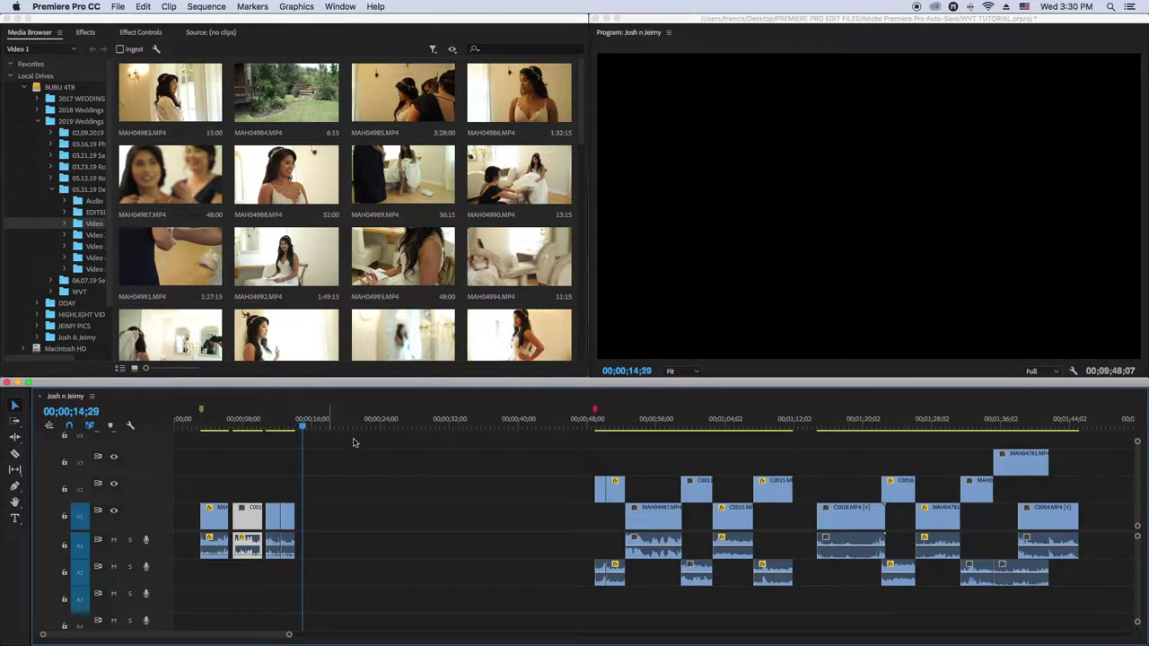
pyautogui.click(595, 429)
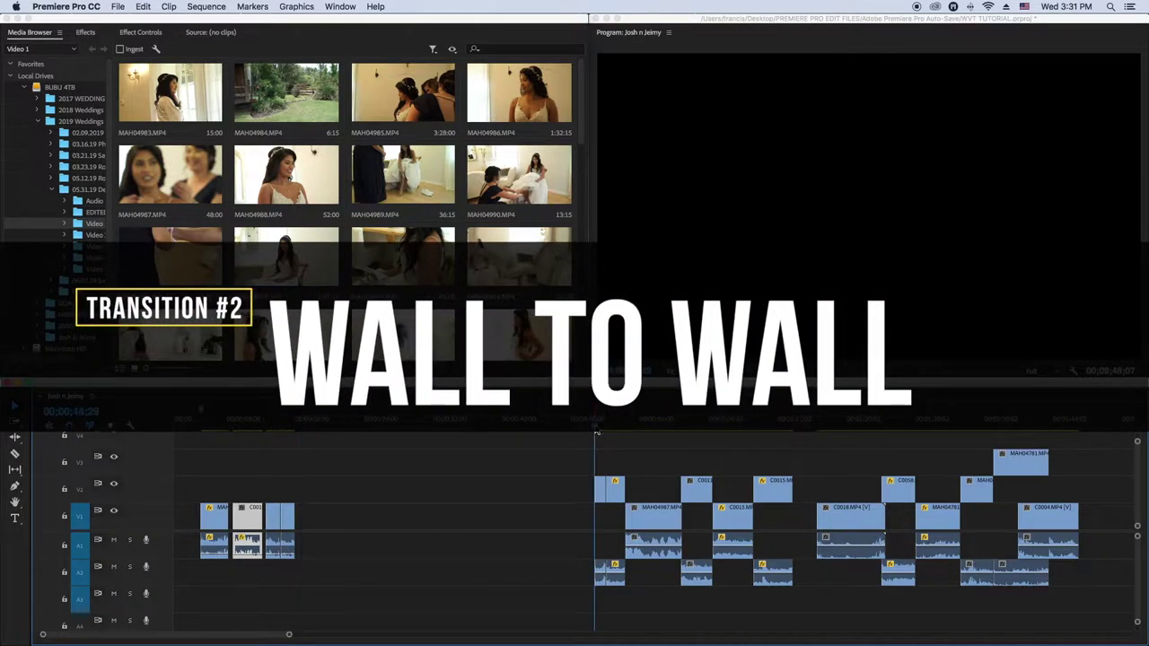
pyautogui.press('space')
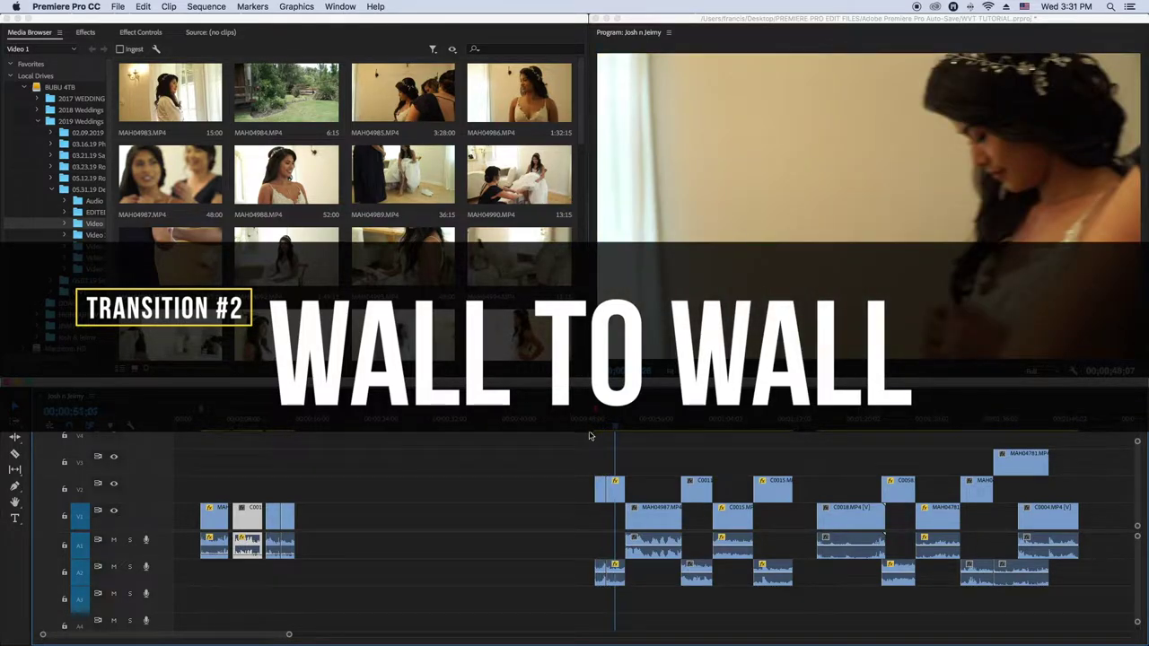
pyautogui.click(595, 432)
pyautogui.press('space')
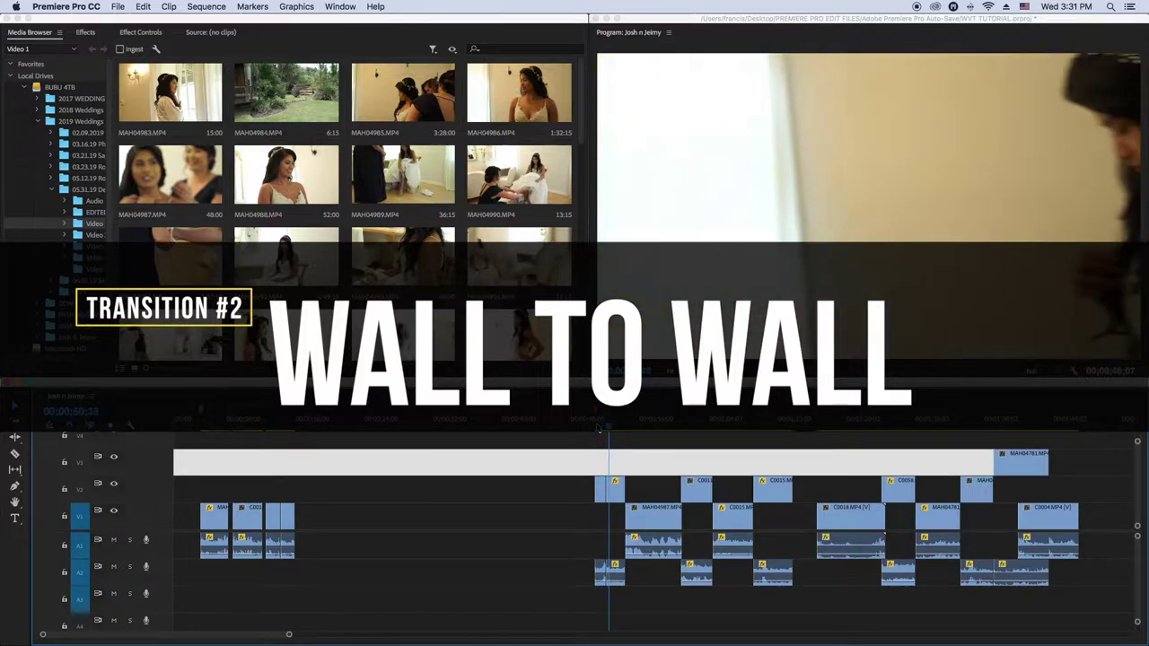
pyautogui.click(598, 432)
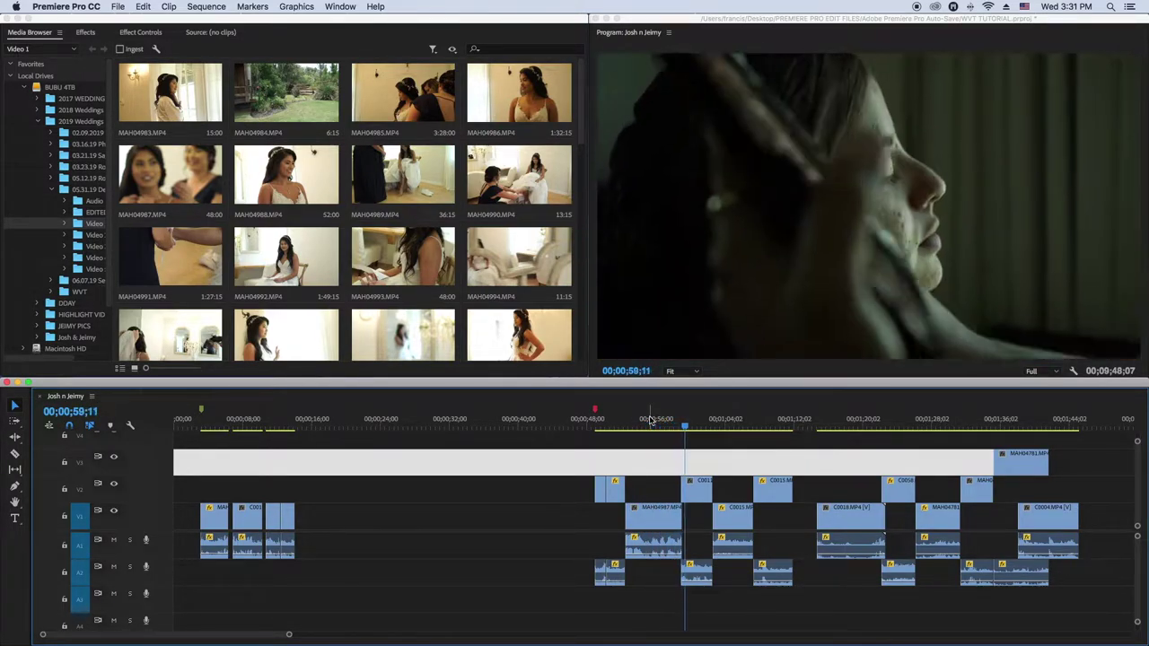
# - Replay the cut between MAH04987.MP4 on V1 and C0011.MP4 on V2 several times from about 00;00;58;09
pyautogui.click(675, 422)
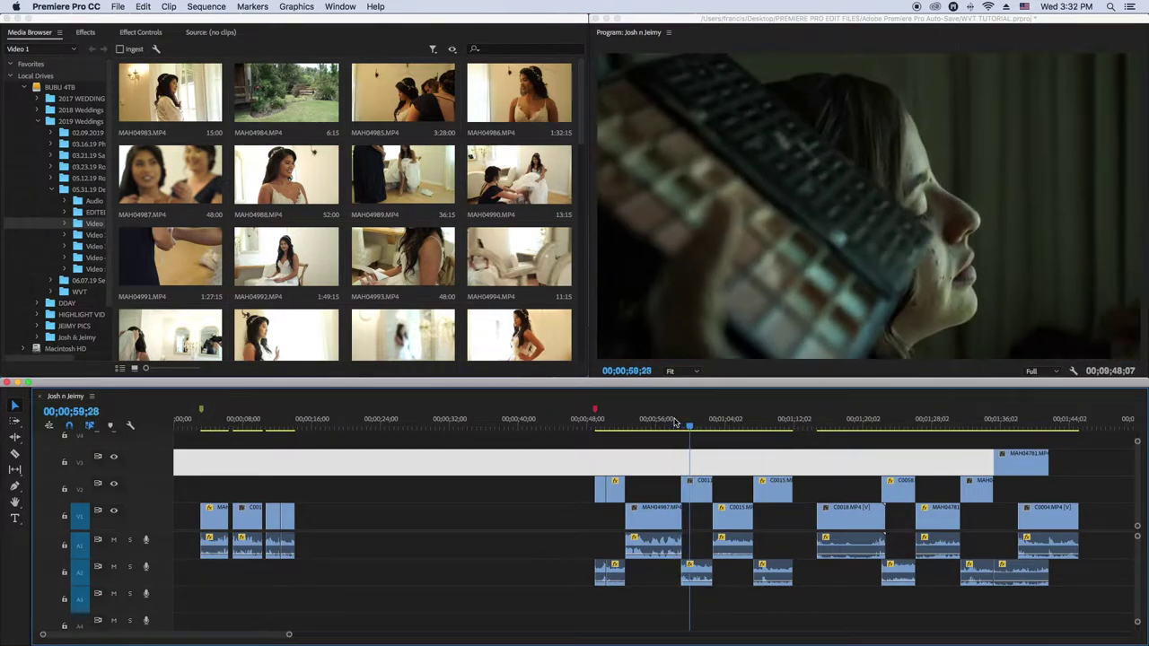
pyautogui.click(675, 422)
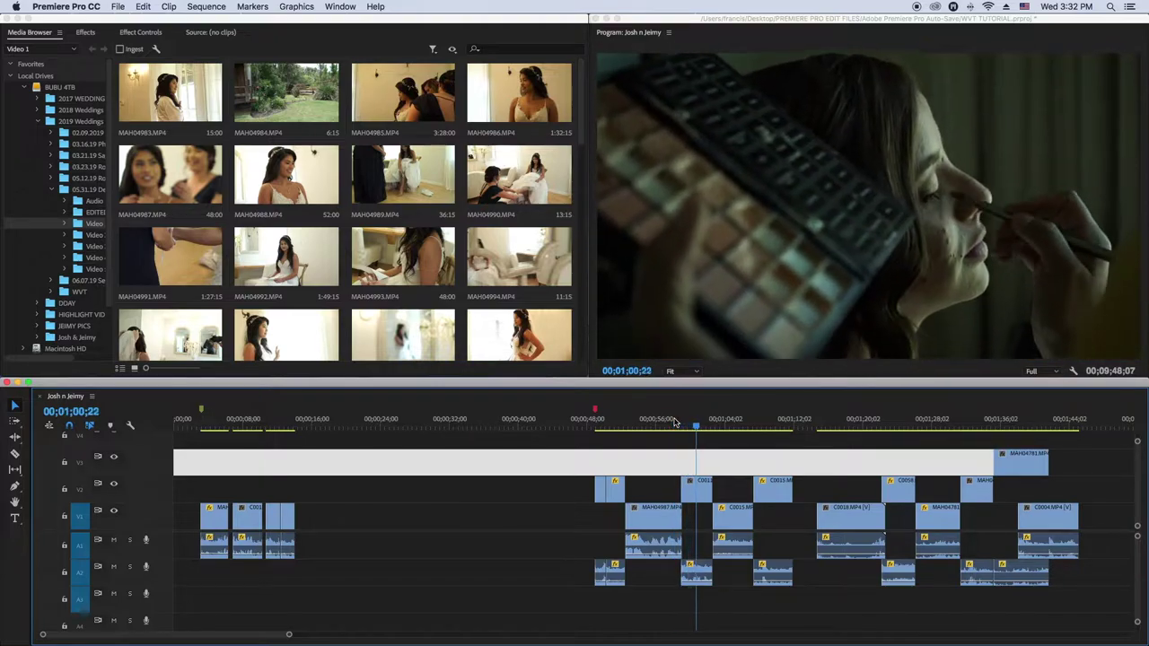
pyautogui.click(675, 421)
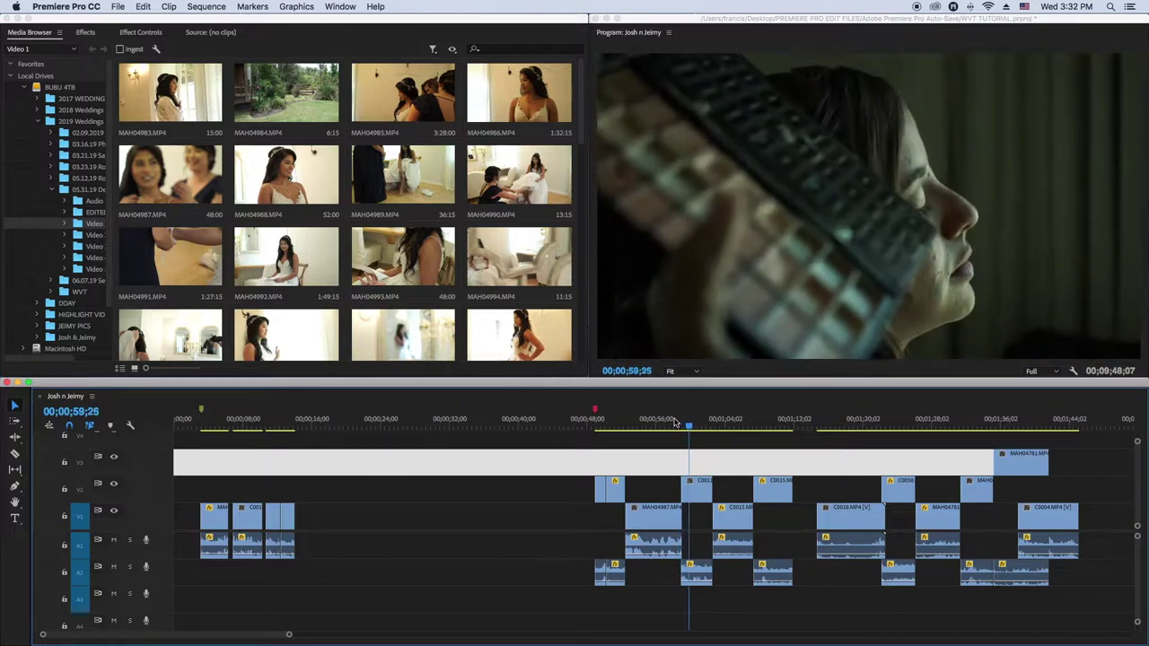
pyautogui.click(675, 422)
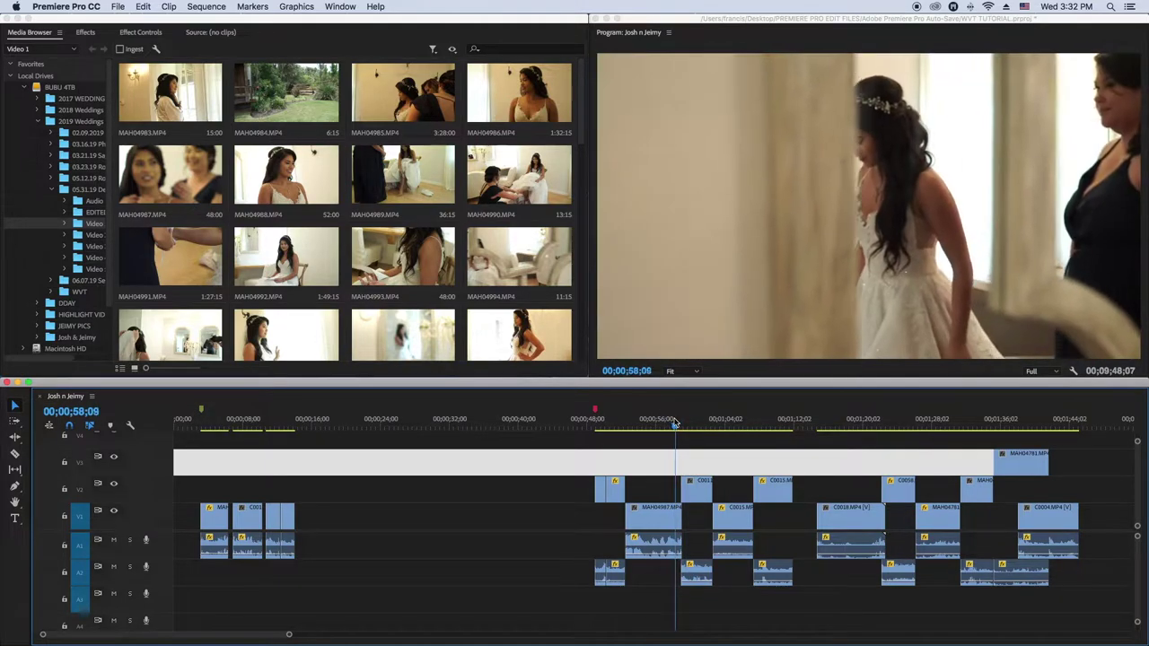
# - Review MAH04987.MP4 from its start at about 00;00;52;14 and examine the opening frame of C0011.MP4 at 00;00;59;00
pyautogui.hscroll(5, 689, 483)
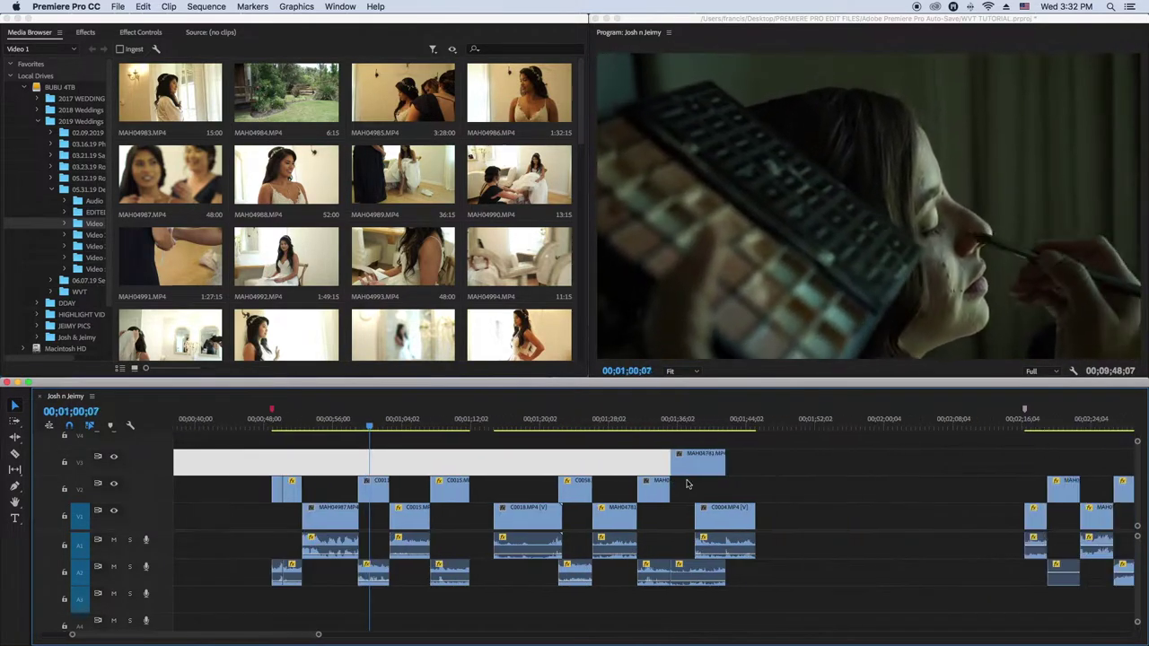
pyautogui.click(358, 424)
pyautogui.click(305, 427)
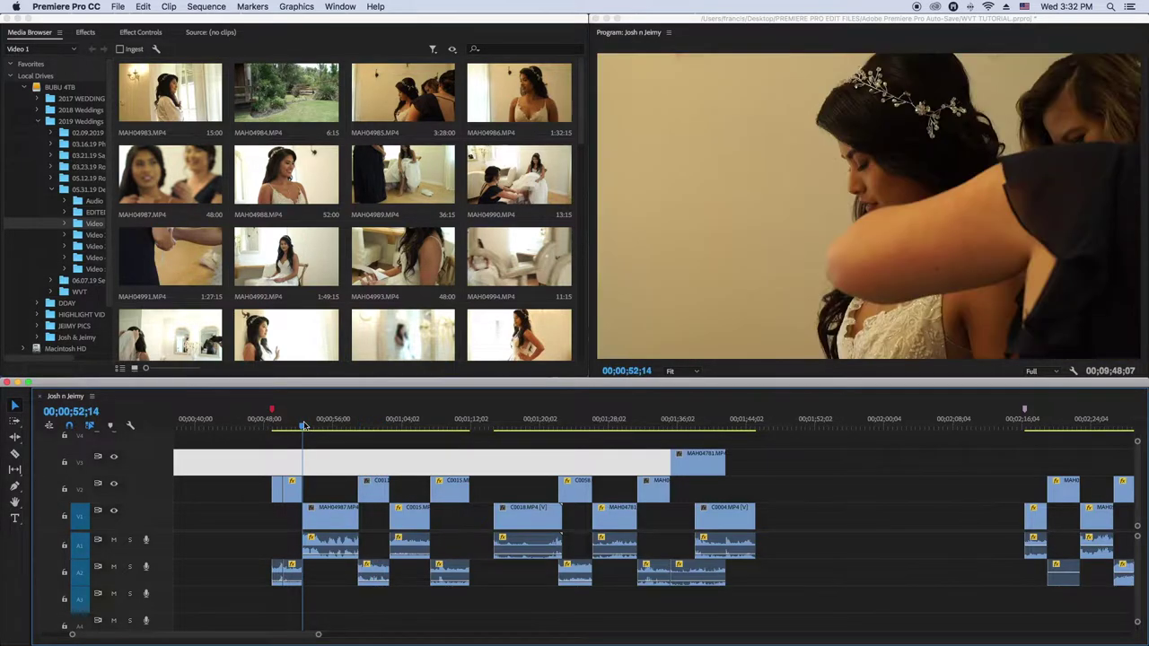
pyautogui.click(358, 426)
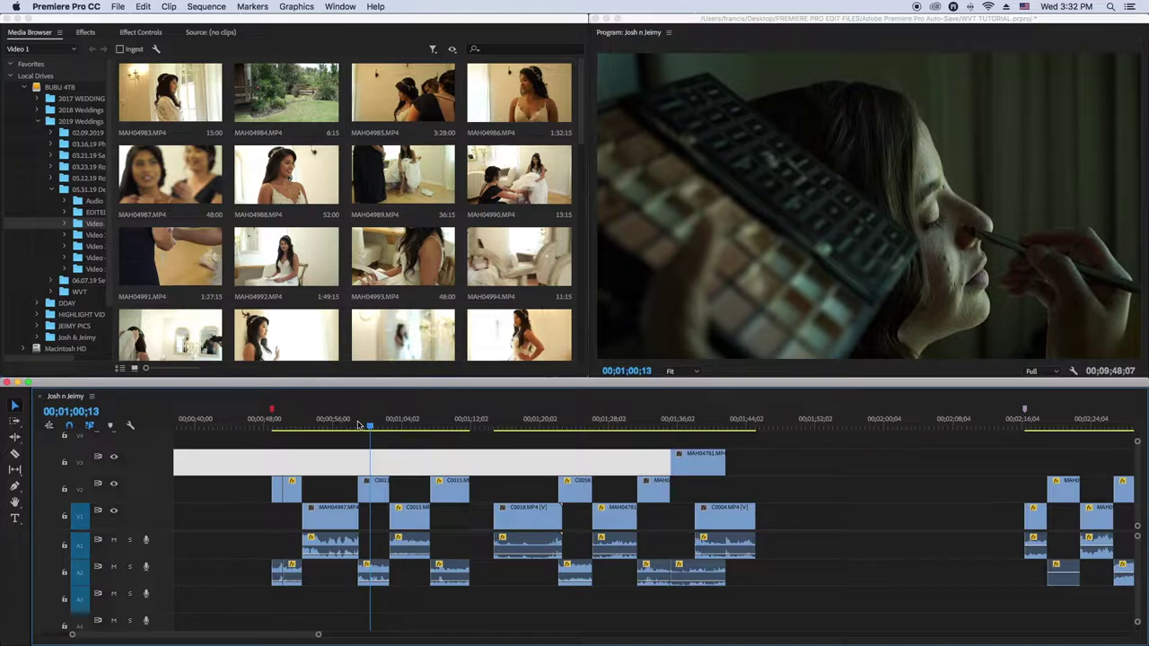
pyautogui.click(357, 425)
pyautogui.press('space')
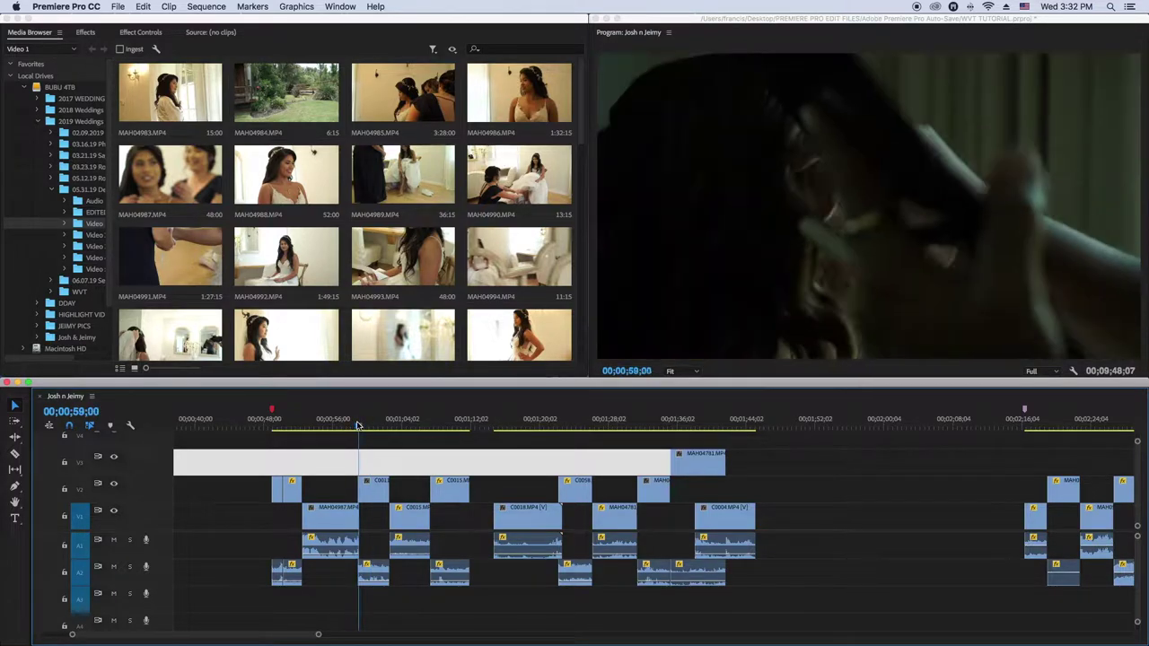
# - Extend the start of C0011.MP4 on V2 back to about 00;00;57;10 and review the footage before the transition point
pyautogui.moveTo(364, 489); pyautogui.dragTo(344, 488)
pyautogui.click(345, 424)
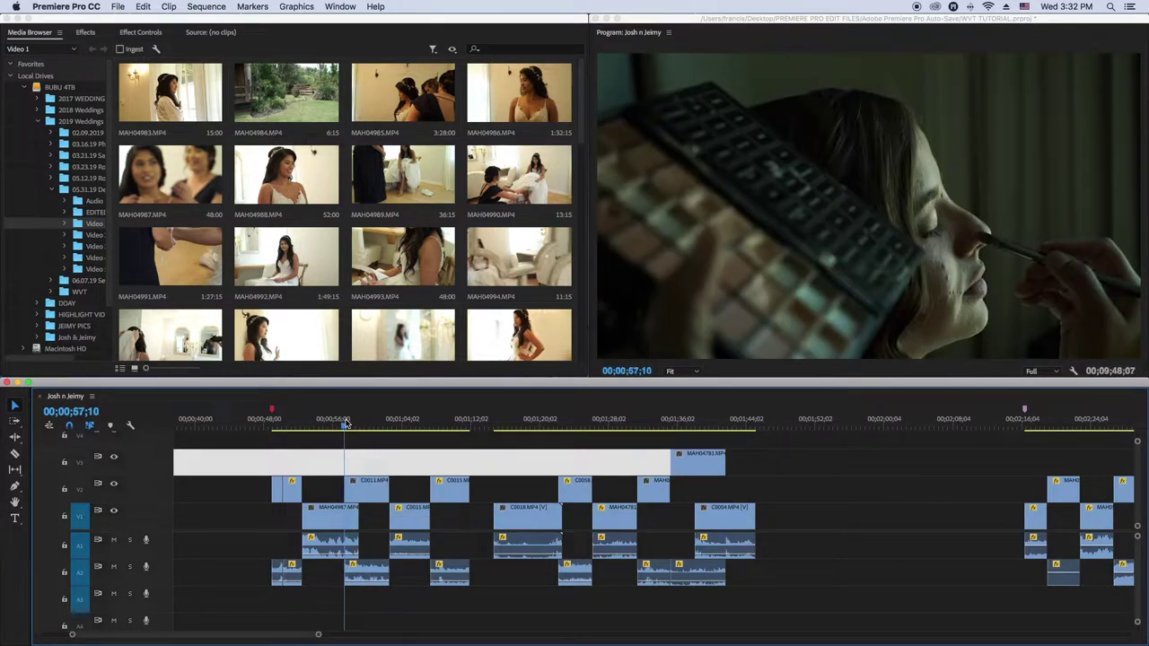
pyautogui.press('space')
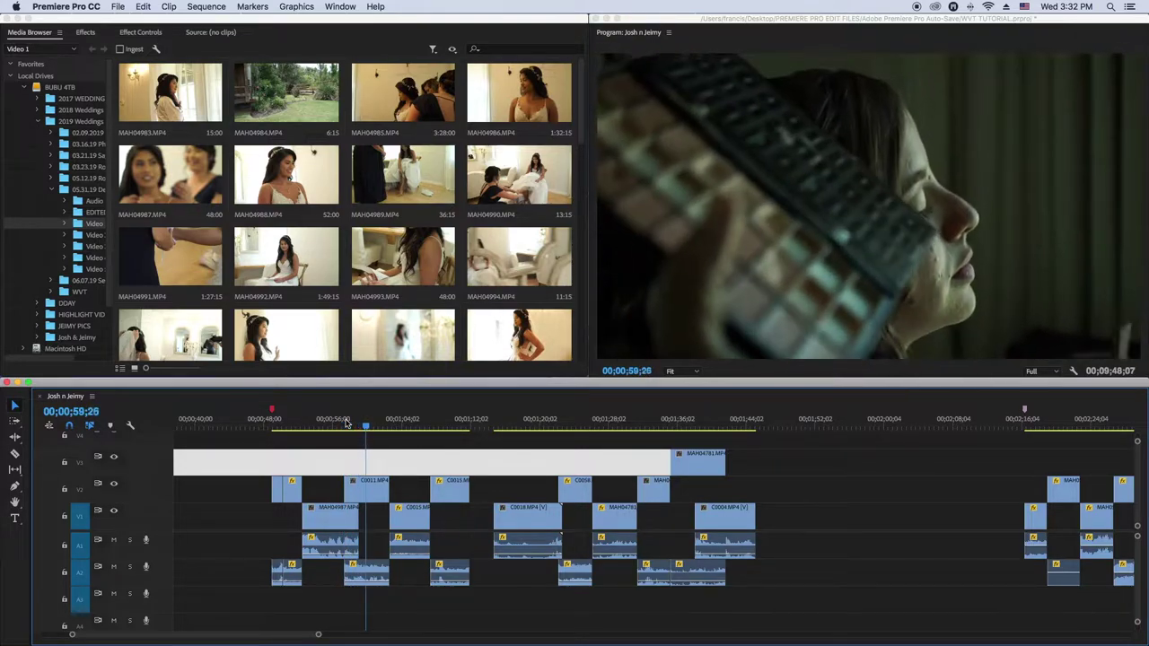
pyautogui.click(354, 425)
pyautogui.moveTo(353, 424); pyautogui.dragTo(356, 425)
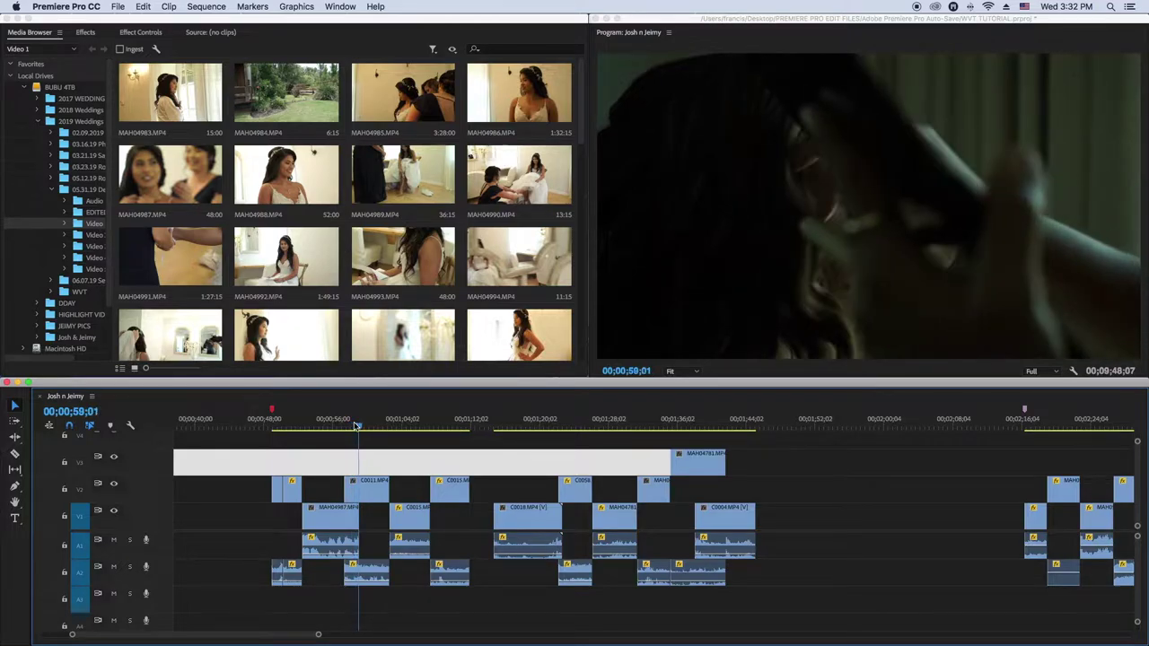
# - Trim the start of C0011.MP4 to the end of MAH04987.MP4 at about 00;00;59;00 and replay the cut
pyautogui.moveTo(349, 487); pyautogui.dragTo(359, 484)
pyautogui.moveTo(357, 425); pyautogui.dragTo(352, 429)
pyautogui.press('space')
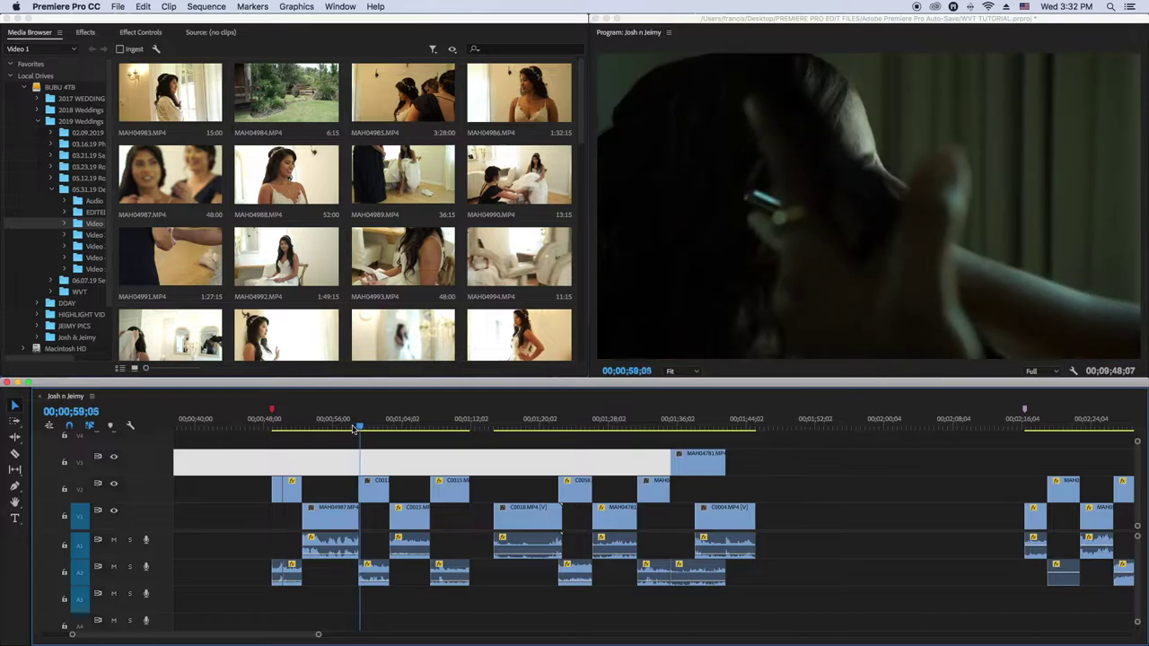
pyautogui.click(352, 427)
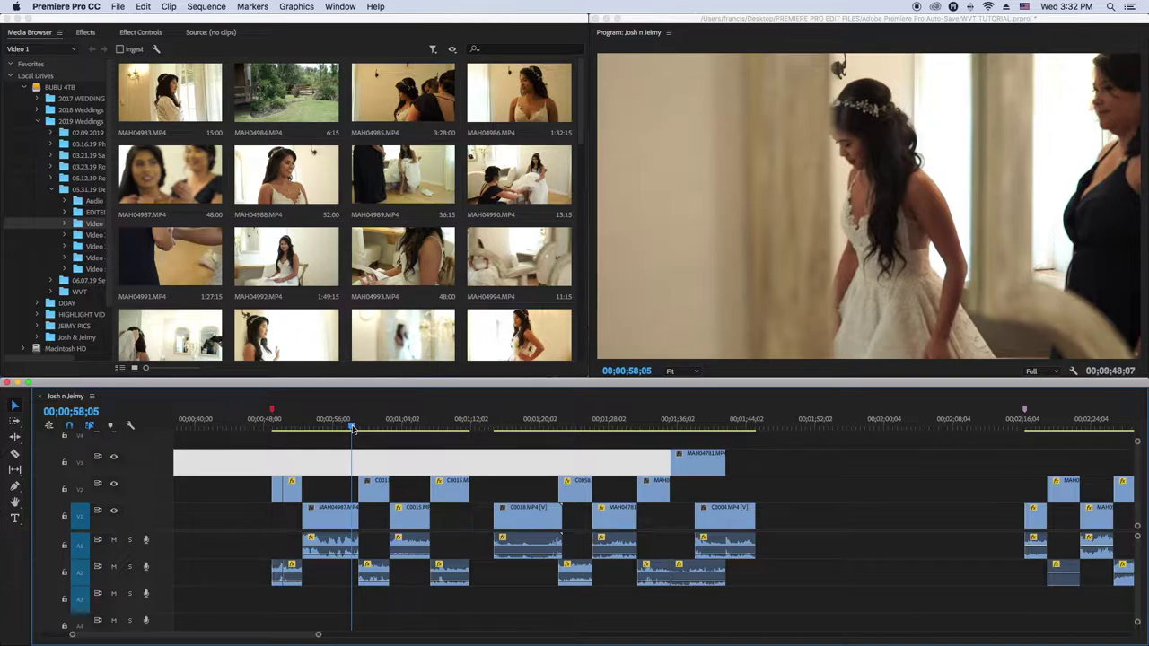
pyautogui.press('space')
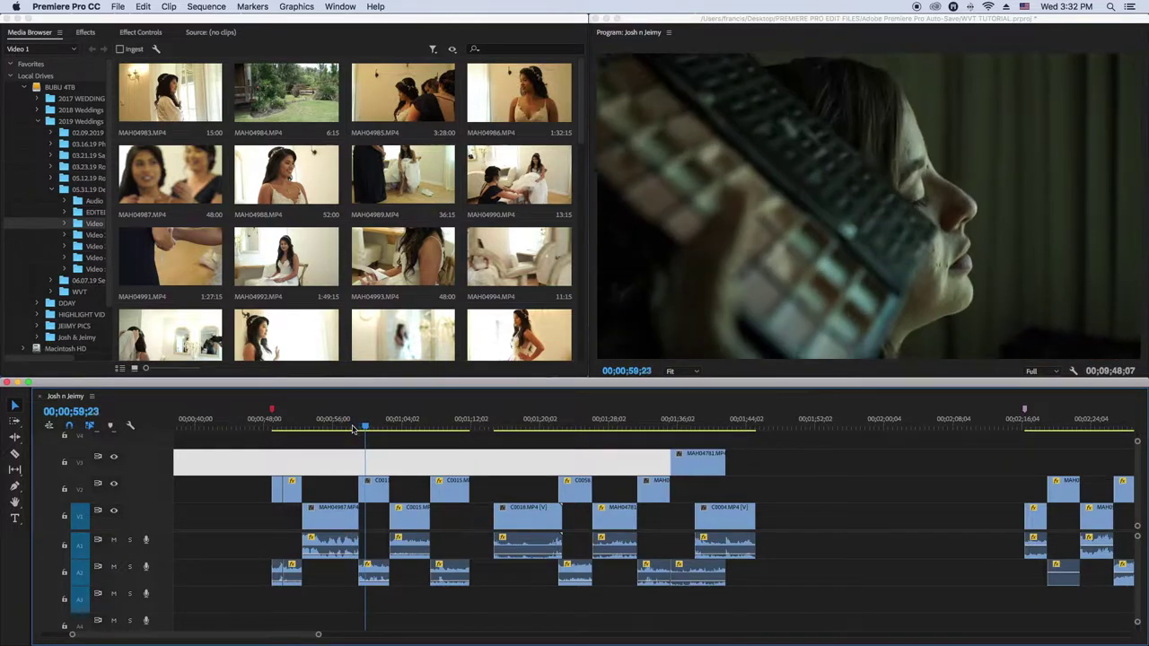
pyautogui.click(352, 427)
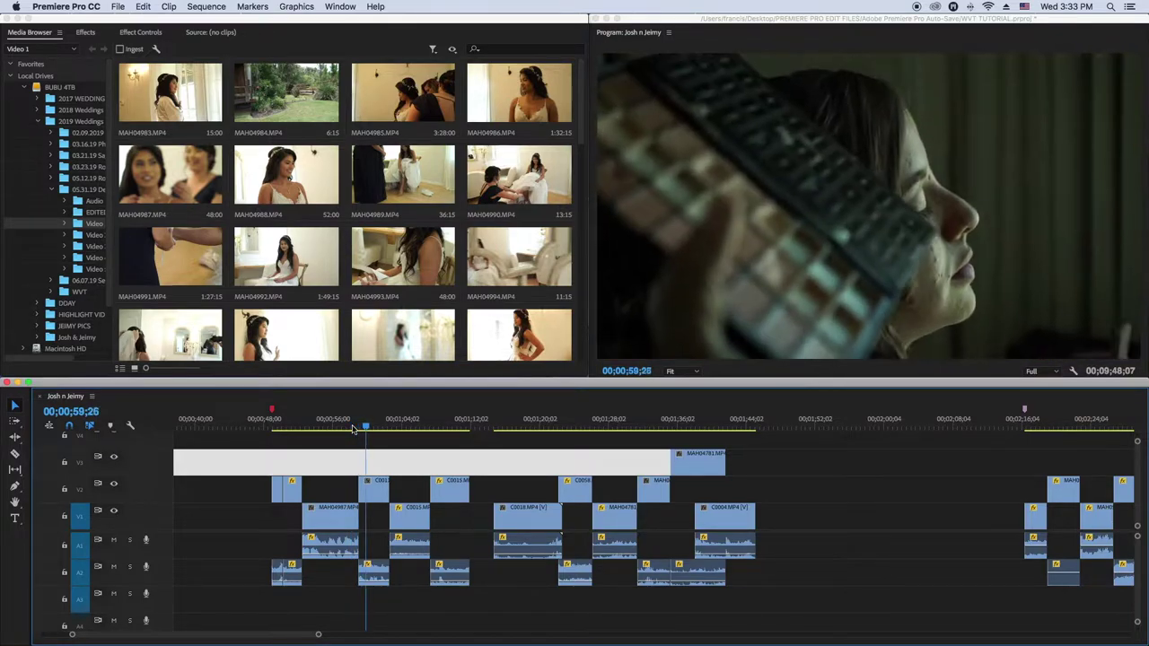
# - Replay the end of C0018.MP4 on V1 into the following V2 clip, starting from about 00;01;21;09
pyautogui.hscroll(-3, 417, 453)
pyautogui.click(748, 428)
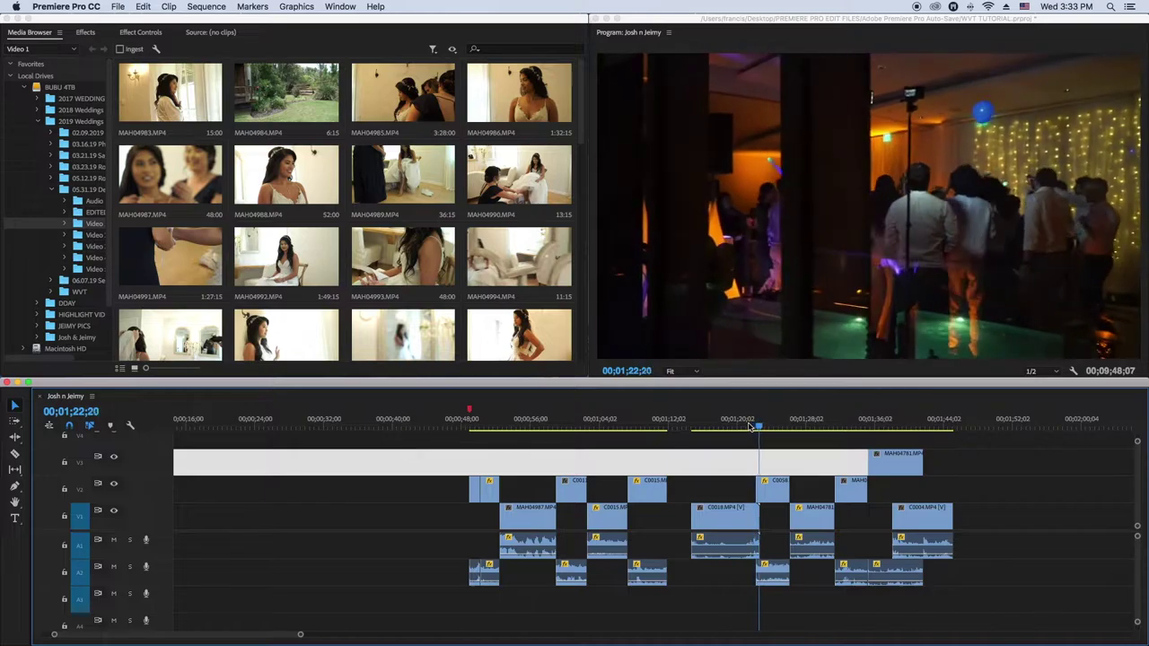
pyautogui.click(750, 427)
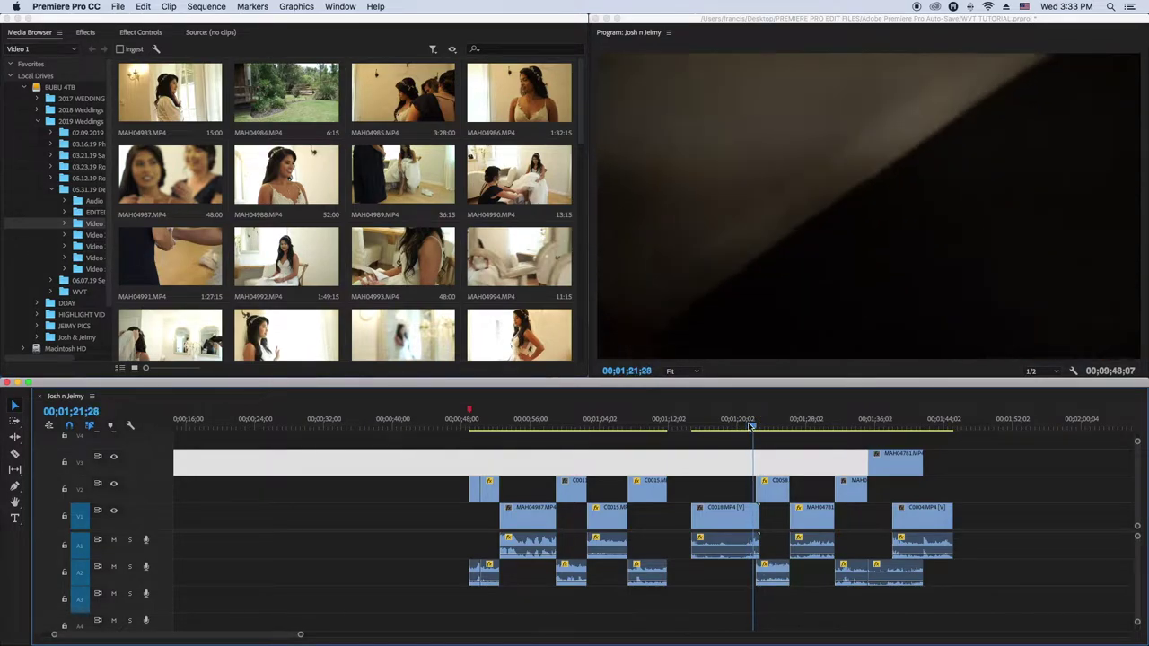
pyautogui.click(748, 427)
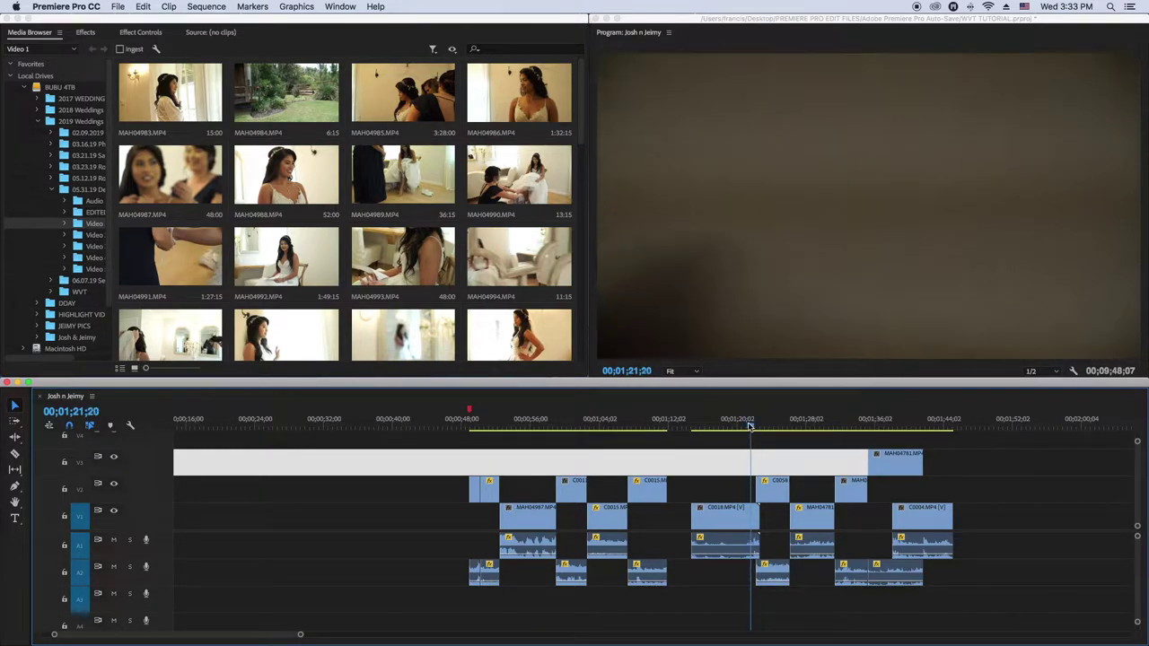
pyautogui.click(748, 427)
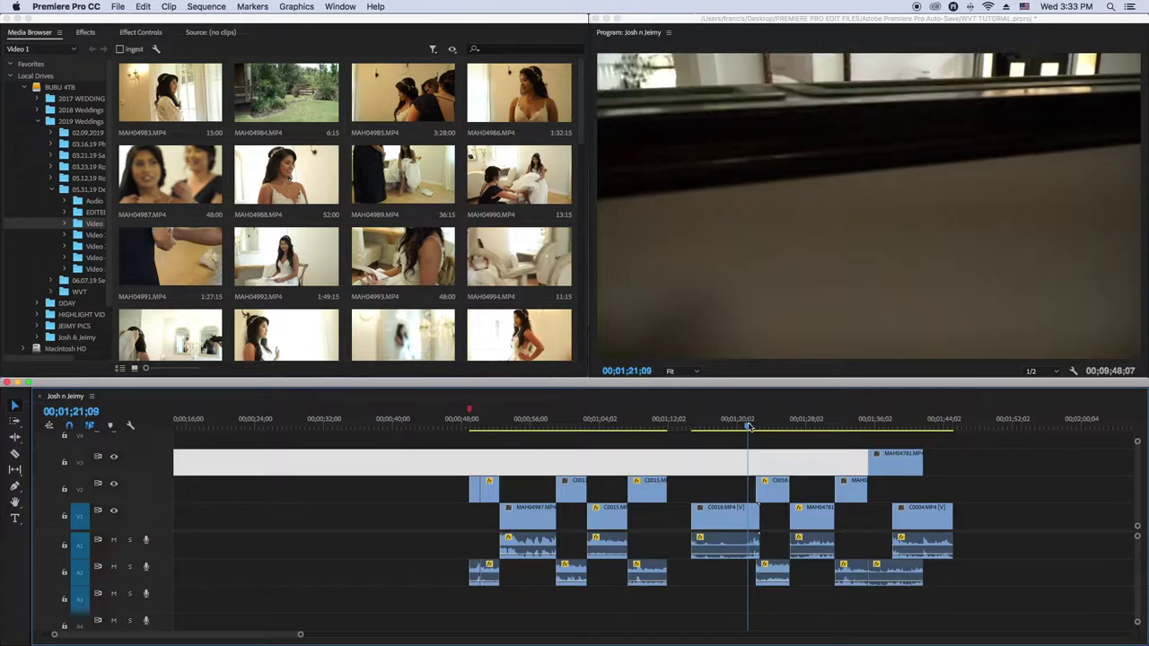
pyautogui.click(748, 428)
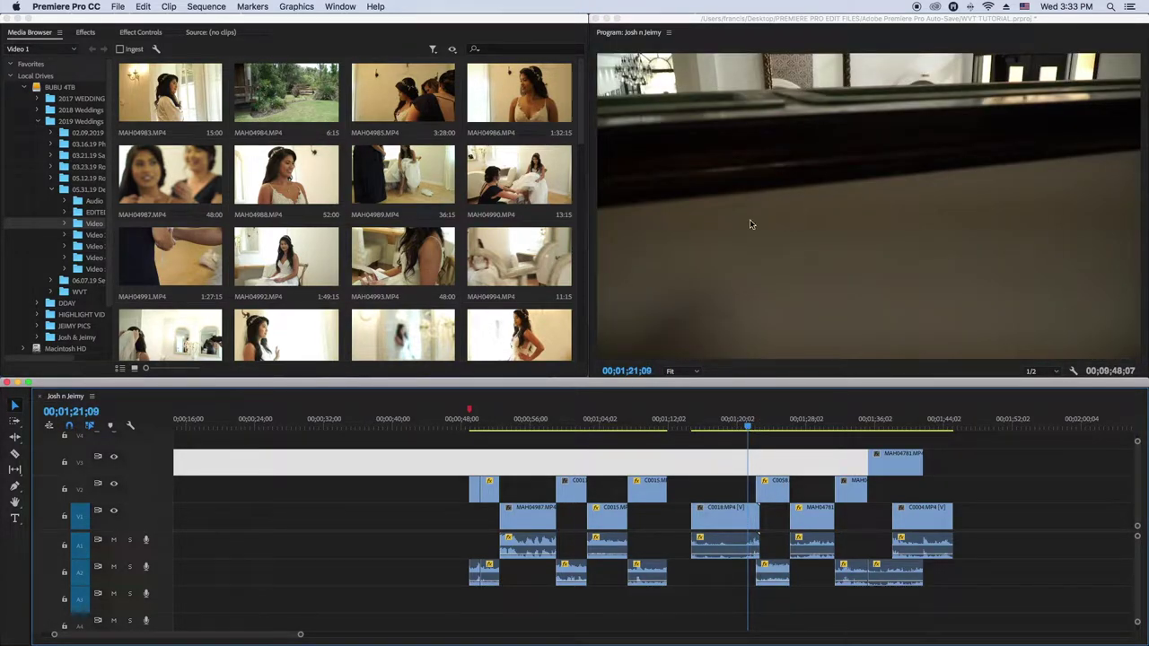
# - Examine the dark frames joining C0018.MP4 to the party clip frame by frame, and play on from about 00;01;21;13
pyautogui.moveTo(748, 427); pyautogui.dragTo(755, 423)
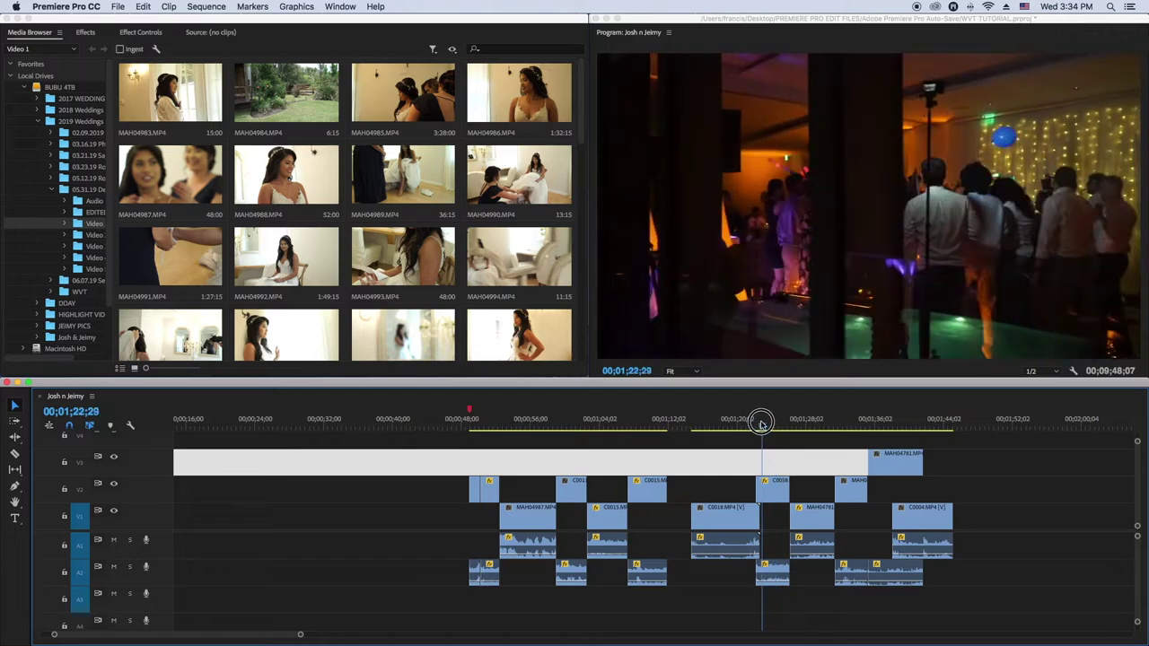
pyautogui.moveTo(760, 422); pyautogui.dragTo(751, 423)
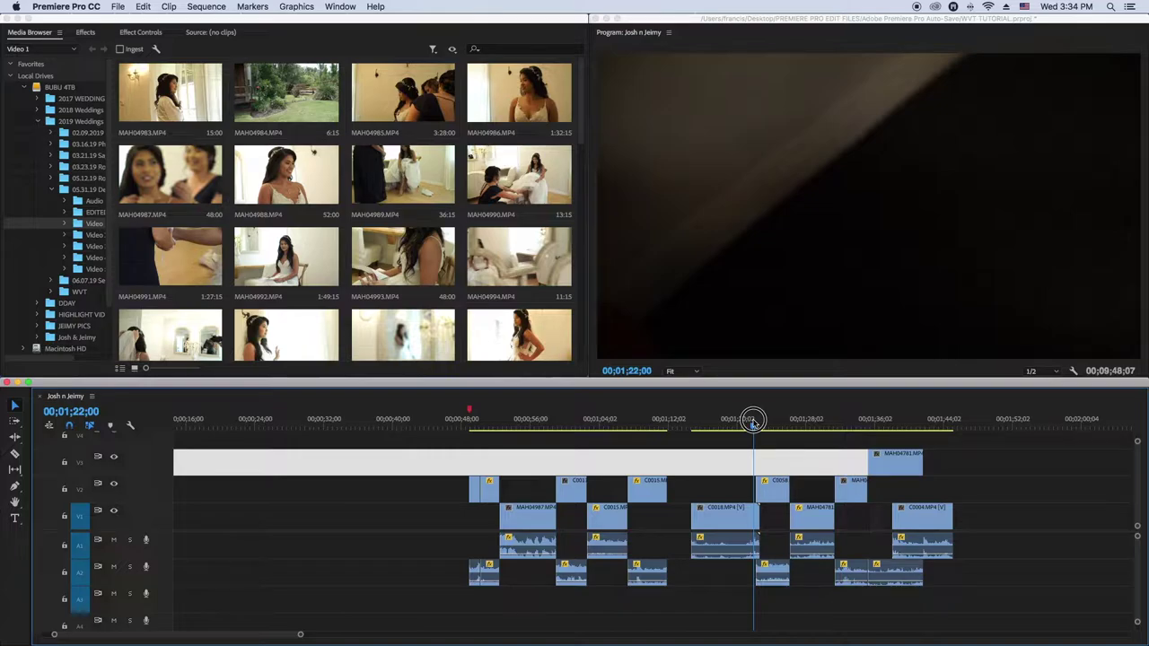
pyautogui.click(799, 172)
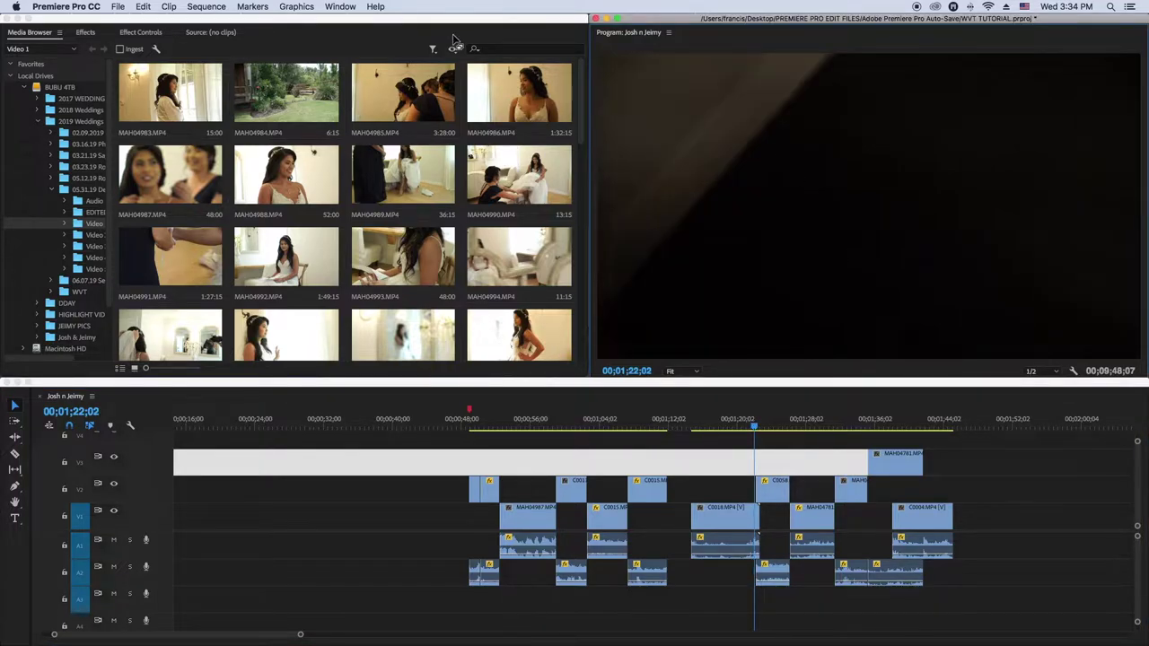
pyautogui.moveTo(754, 428); pyautogui.dragTo(750, 428)
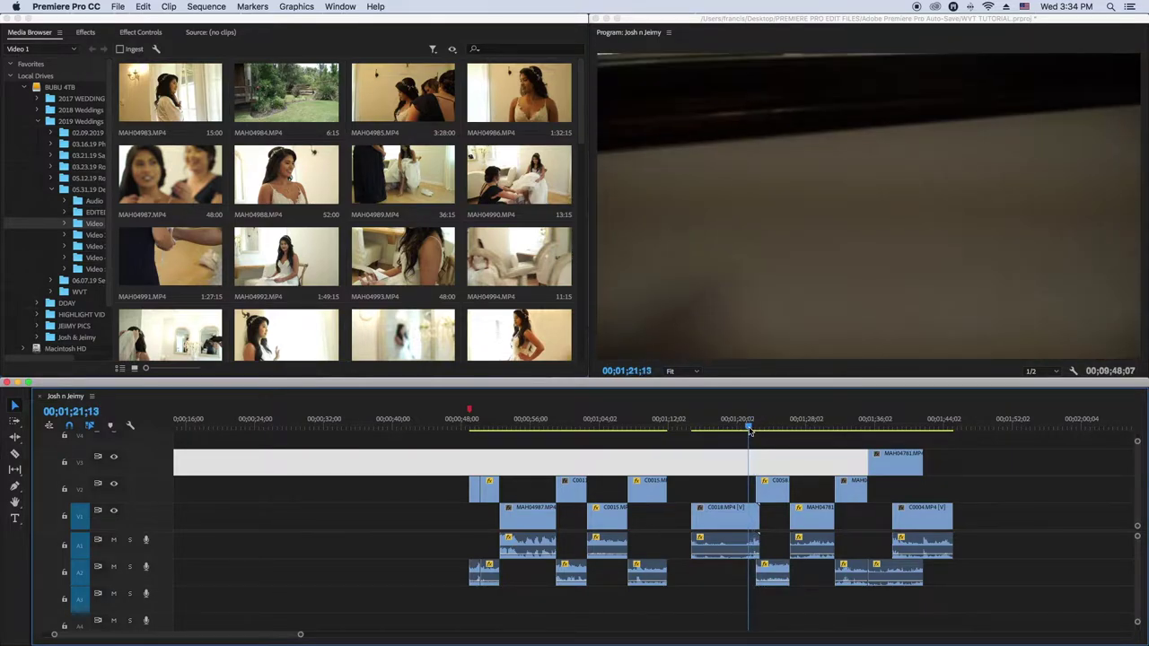
pyautogui.press('space')
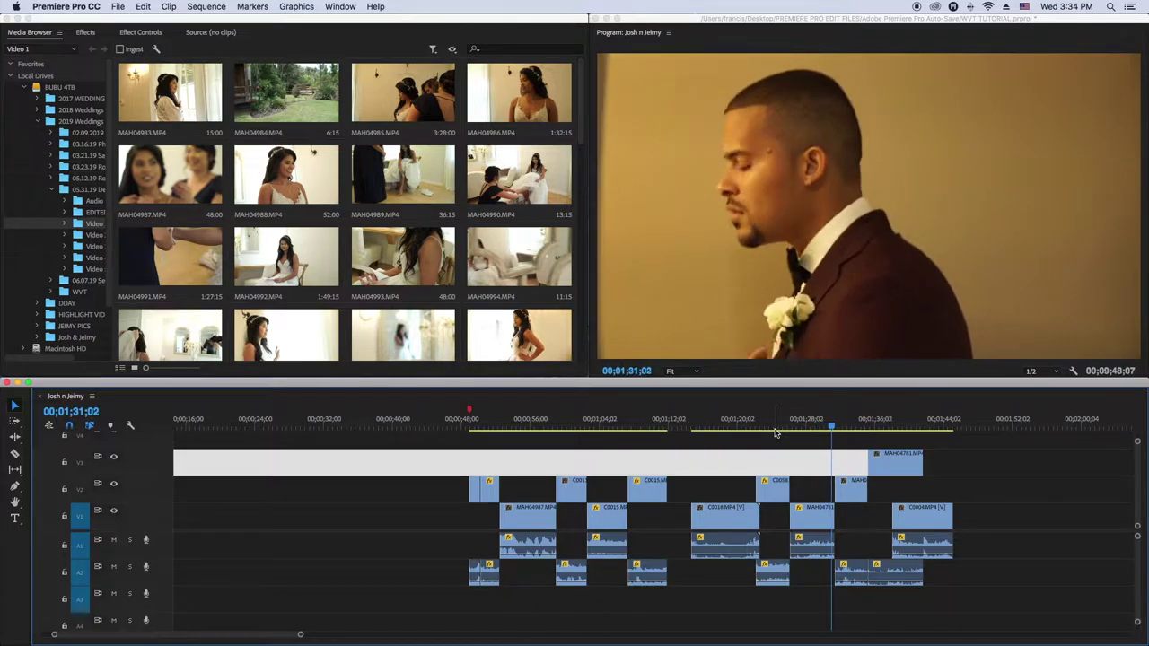
# - Examine the groom's MAH04781 clip on V1 and its cut into the V2 mirror shot at about 00;01;31;17
pyautogui.click(822, 427)
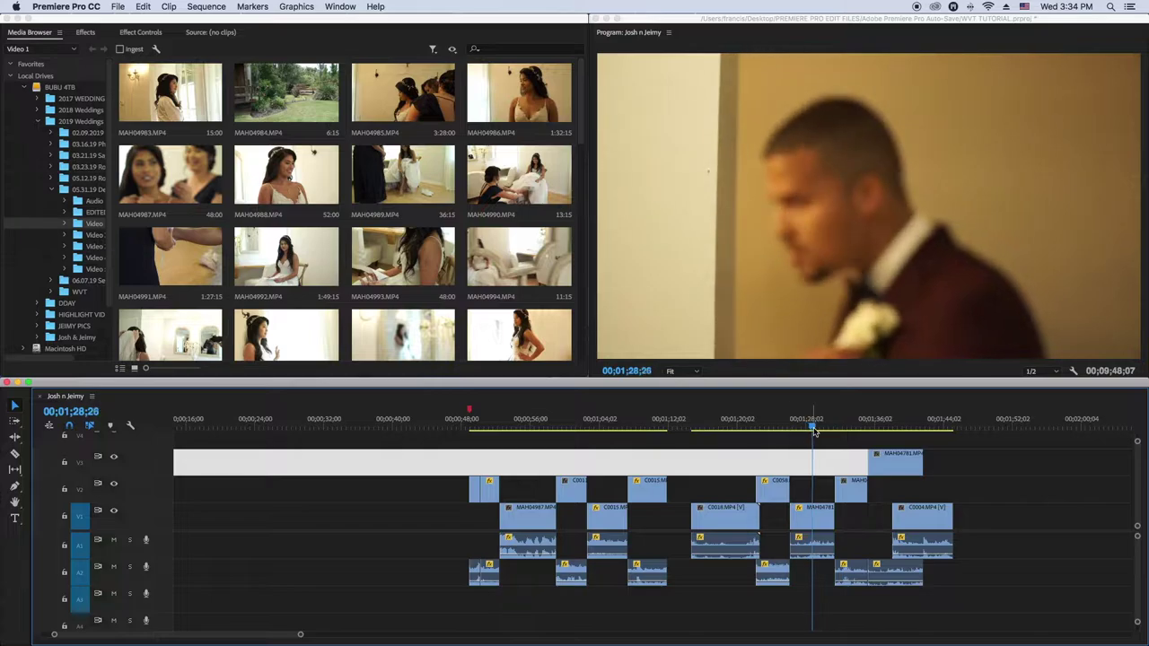
pyautogui.moveTo(805, 425); pyautogui.dragTo(835, 428)
pyautogui.press('space')
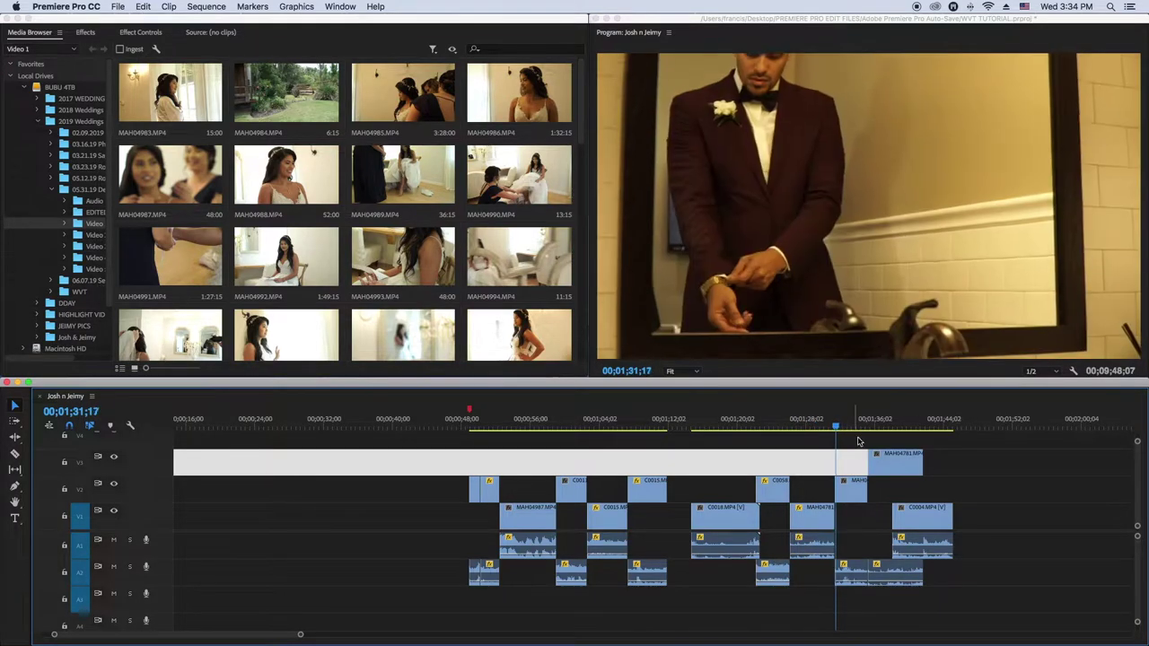
# - Review the doorway transition from MAH04781.MP4 on V3 into the hanging dress in C0004.MP4, starting from about 00;01;41;01
pyautogui.hscroll(4, 873, 437)
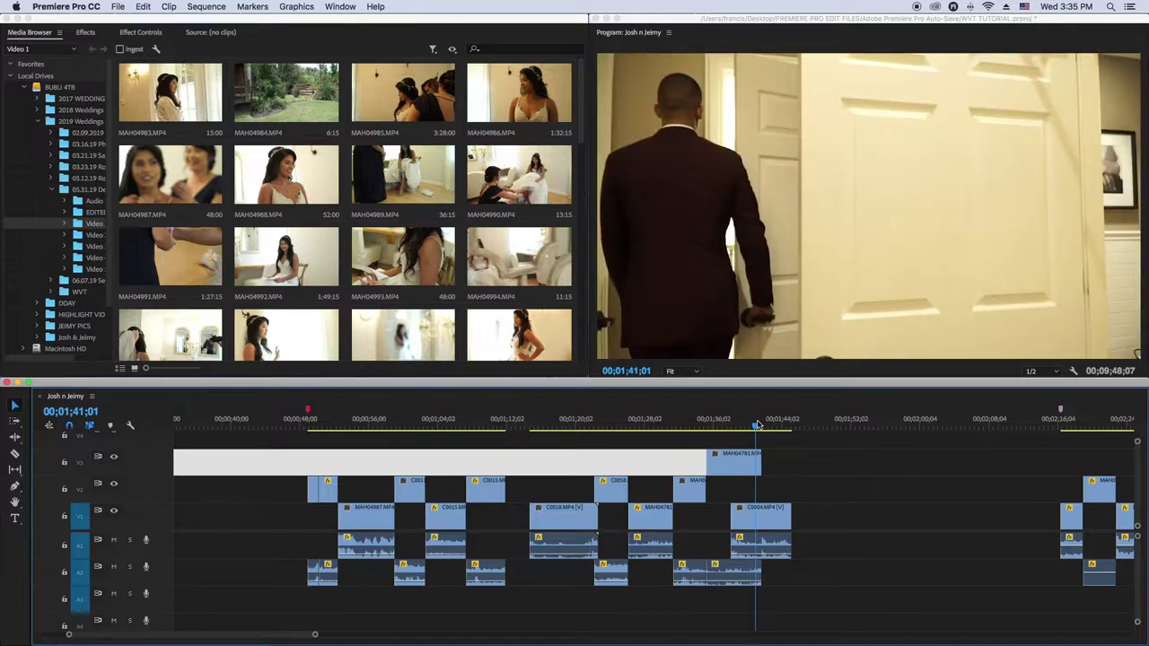
pyautogui.press('space')
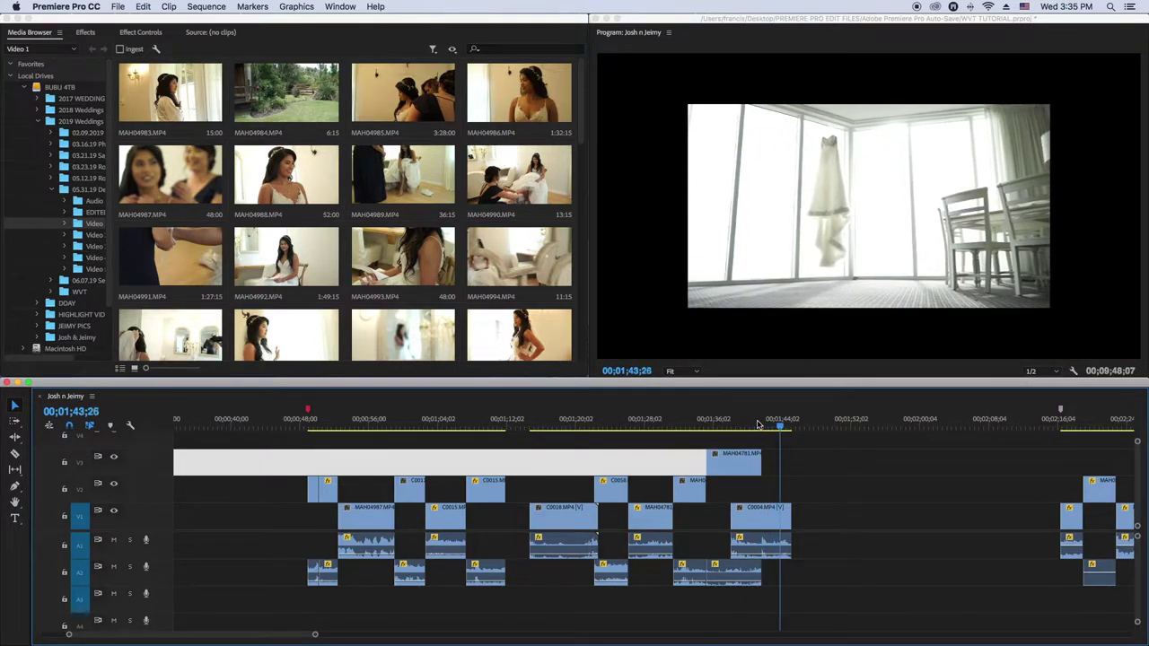
pyautogui.press('space')
pyautogui.press('space')
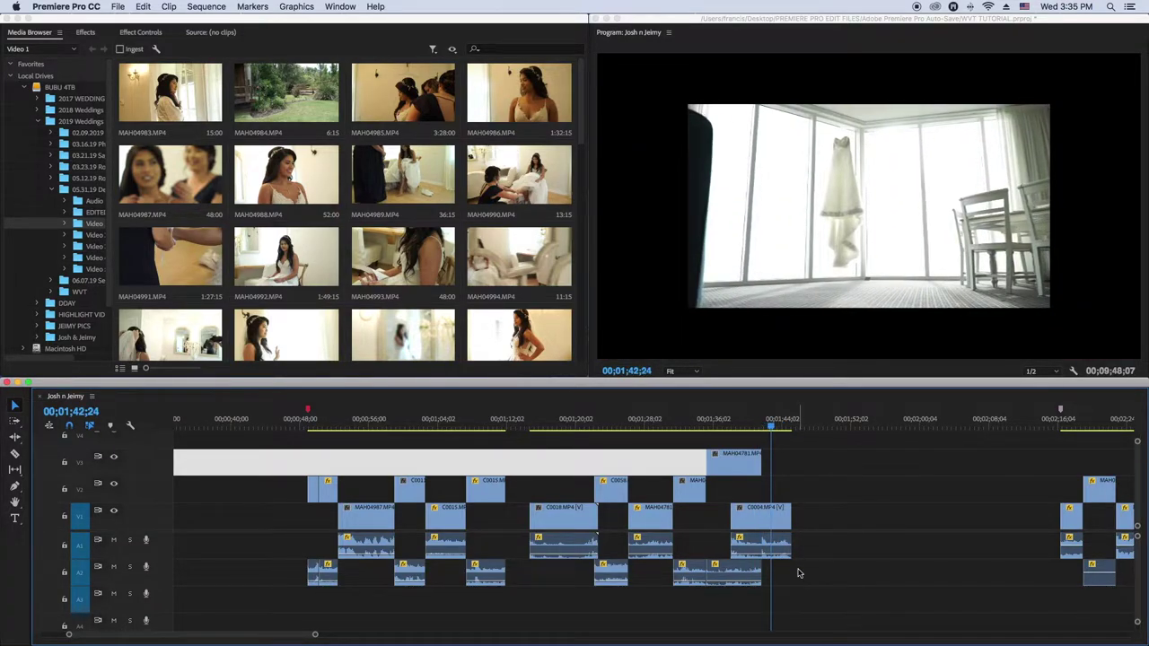
# - Set the hanging-dress clip C0004.MP4 on V1 to frame size and play it
pyautogui.click(783, 524)
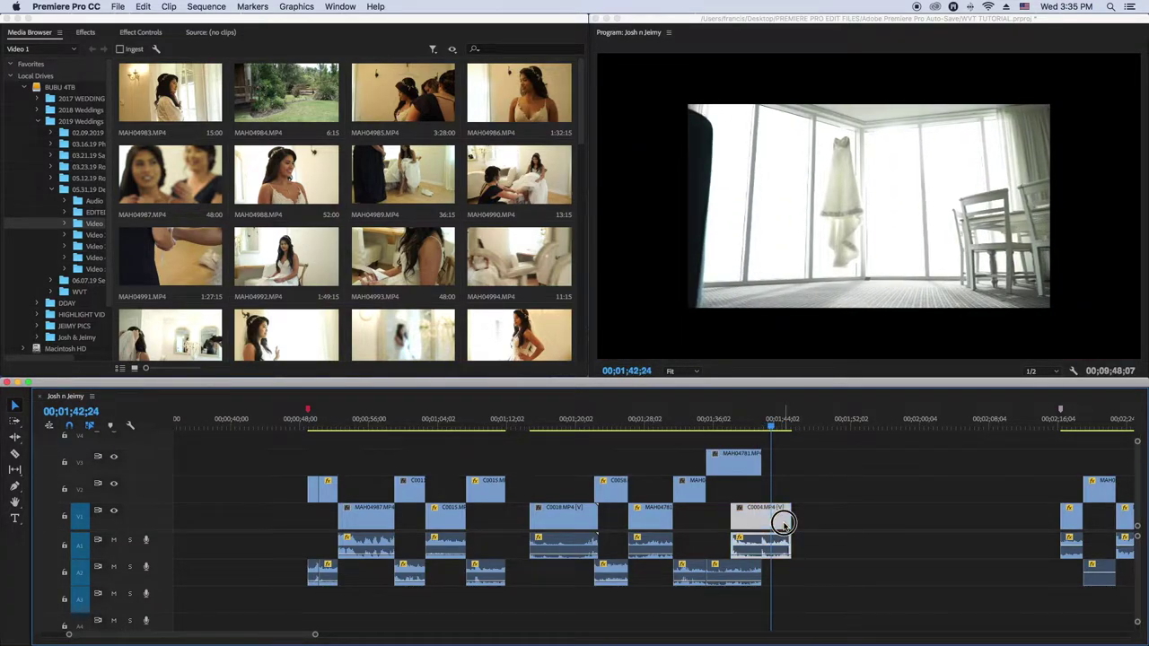
pyautogui.rightClick(780, 516)
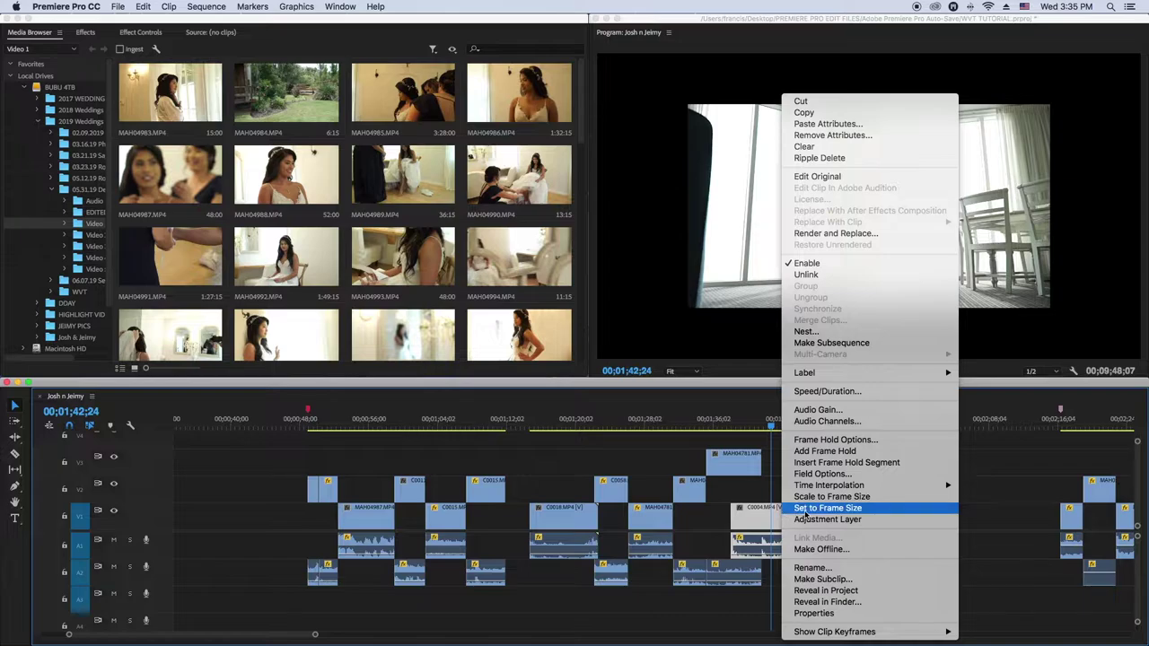
pyautogui.click(805, 509)
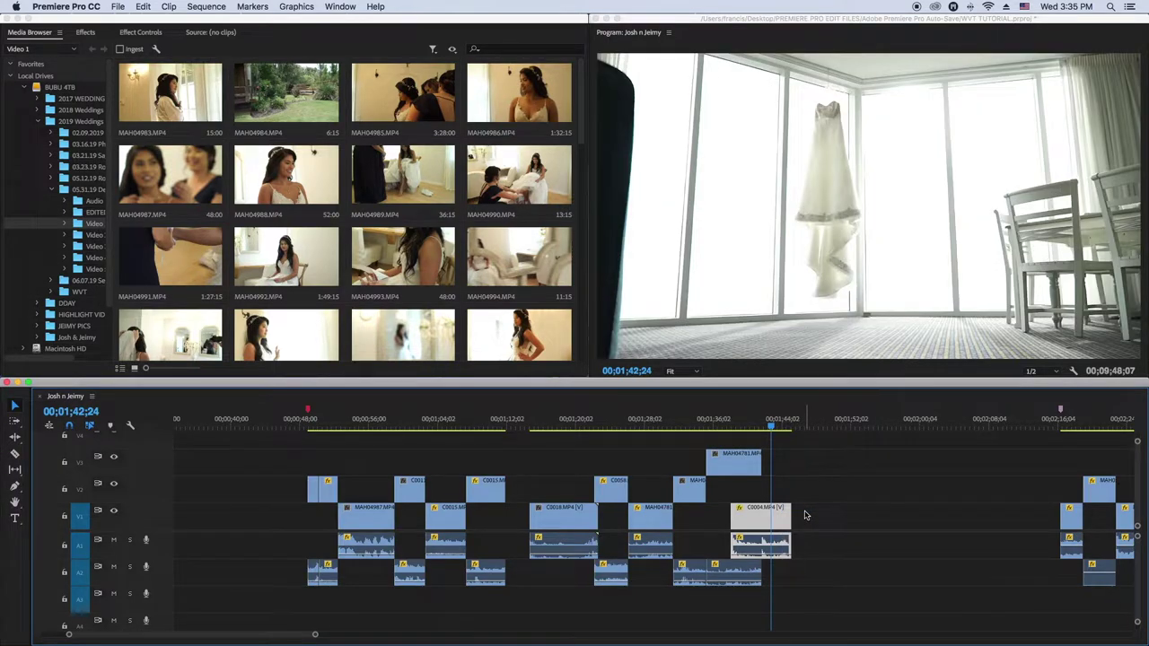
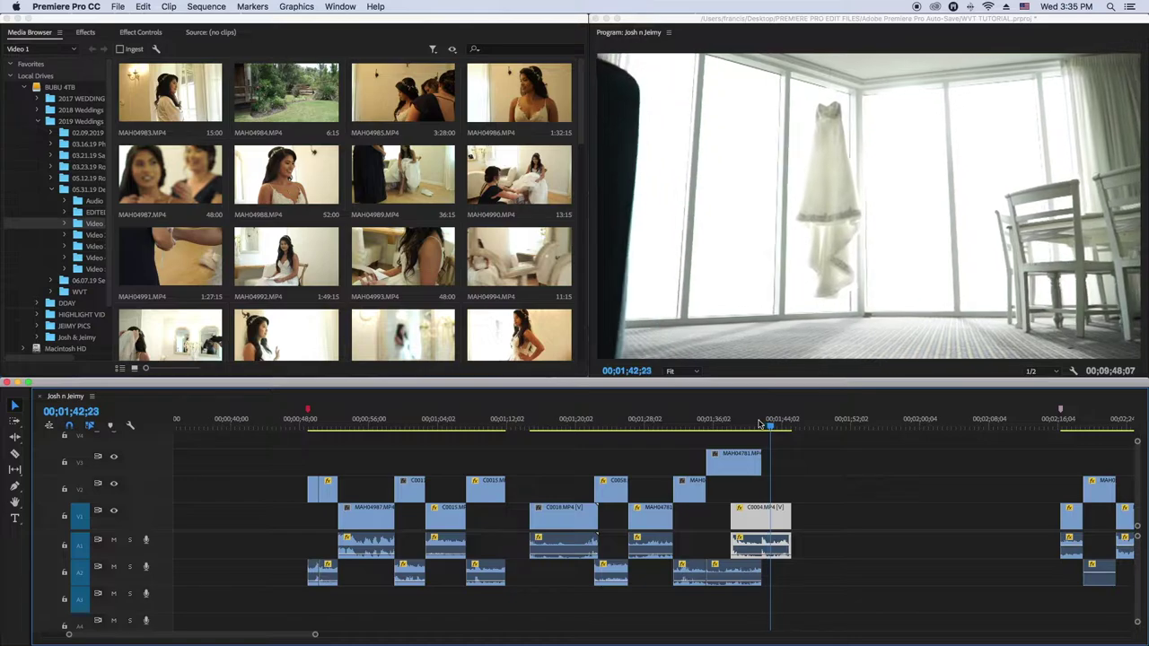
pyautogui.press('space')
# - Slide C0004.MP4 to the end of MAH04781.MP4 at about 00;01;41;24 and play its opening doorway reveal
pyautogui.click(770, 509)
pyautogui.moveTo(770, 509); pyautogui.dragTo(801, 510)
pyautogui.click(765, 426)
pyautogui.moveTo(768, 426); pyautogui.dragTo(764, 428)
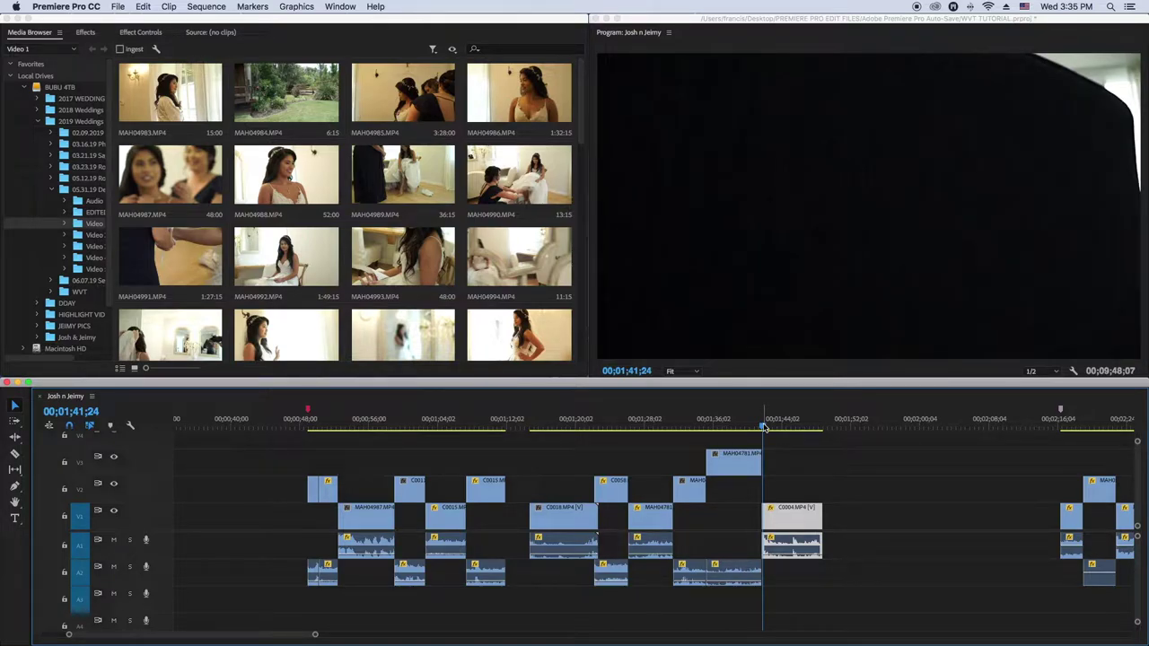
pyautogui.press('space')
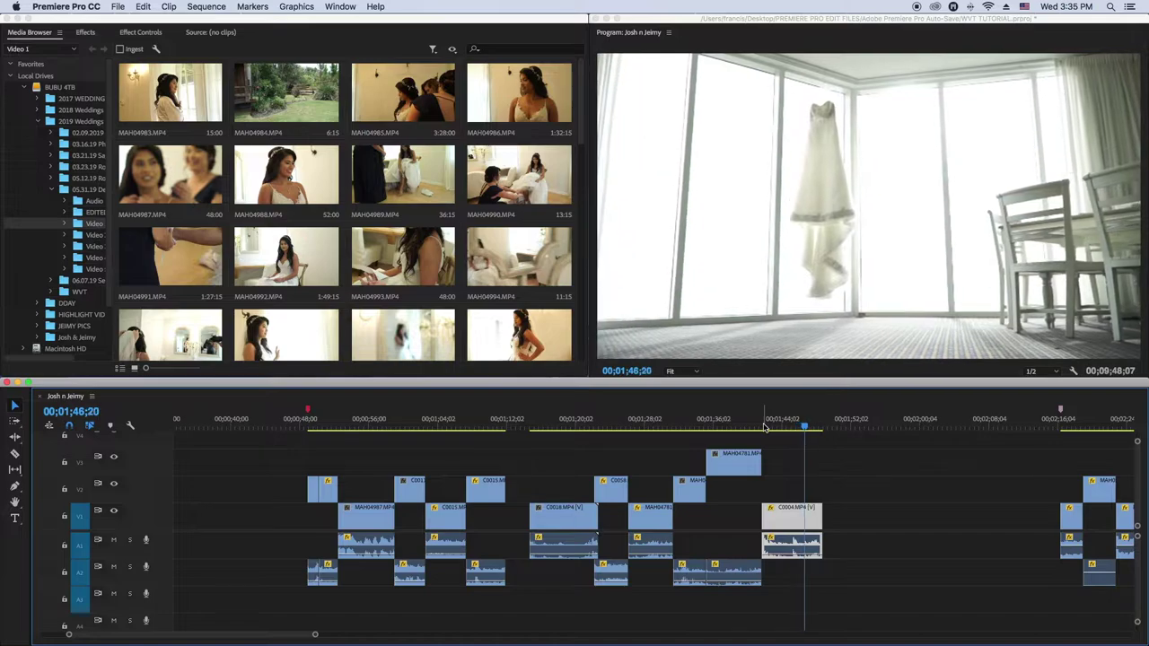
pyautogui.click(764, 427)
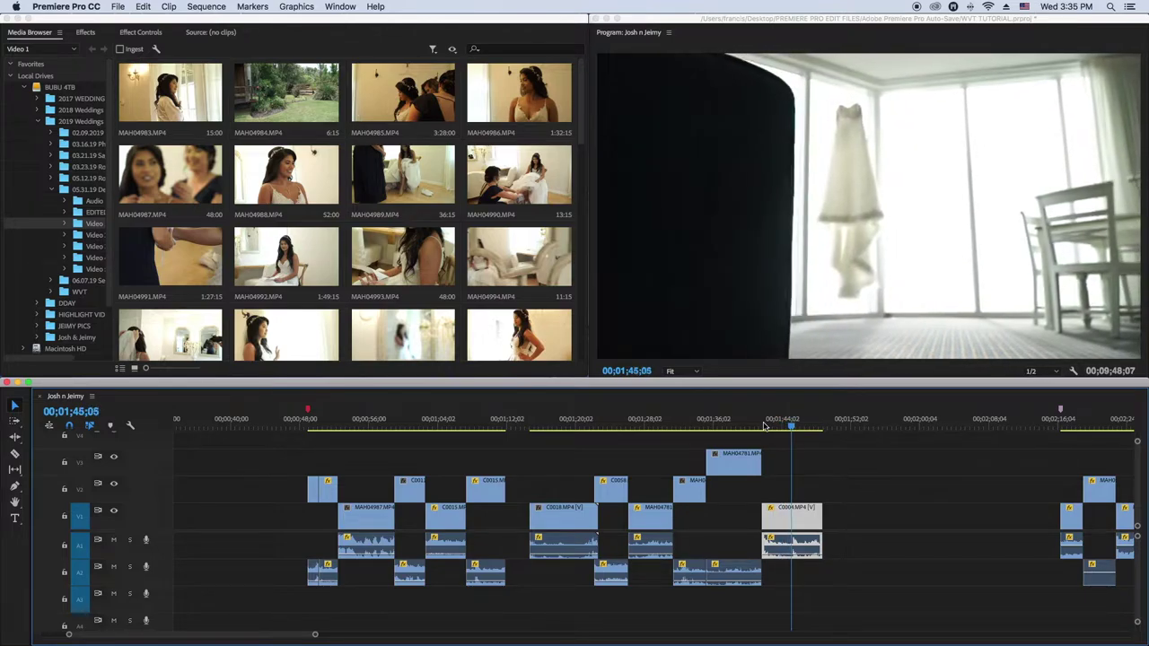
pyautogui.click(764, 427)
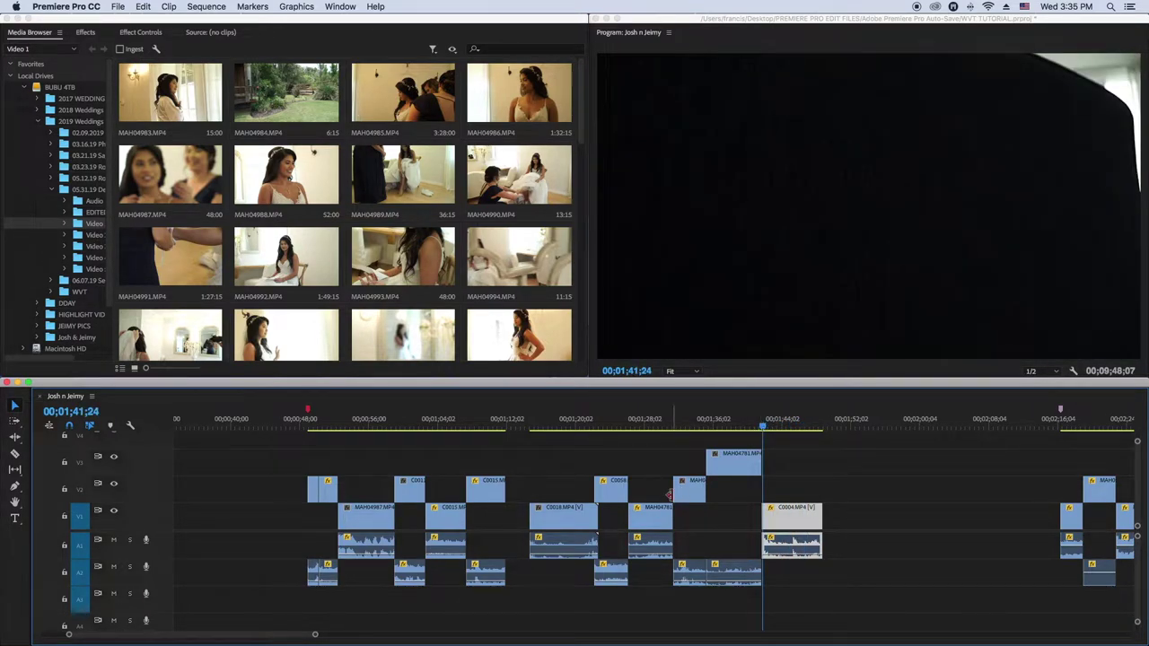
pyautogui.press('space')
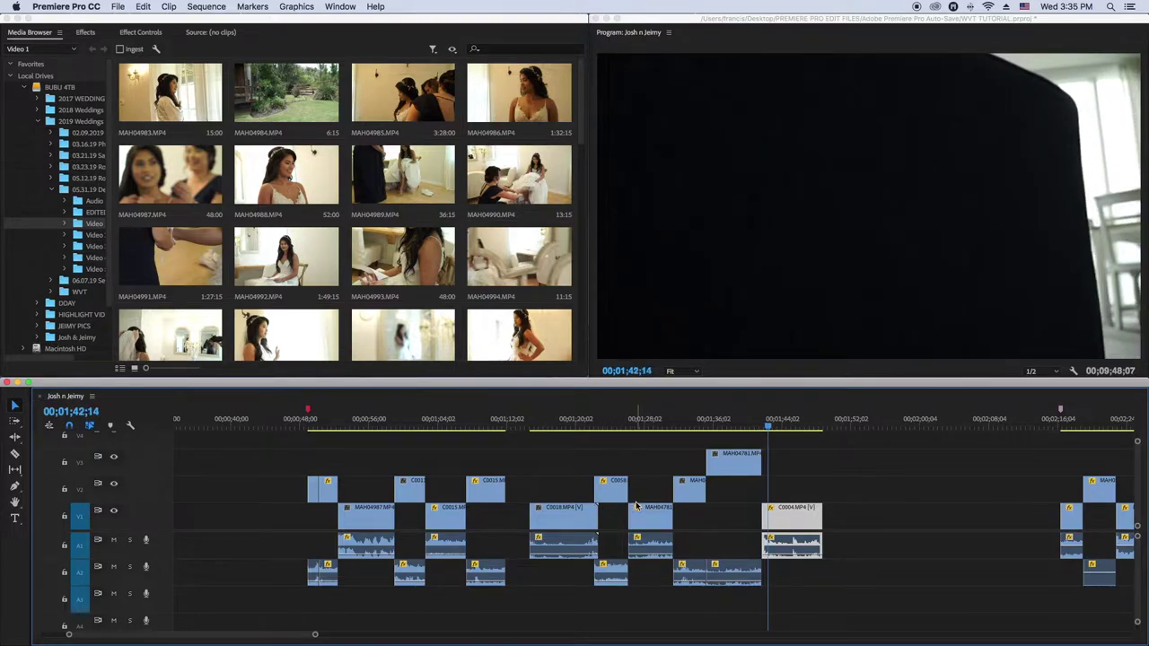
# - Move C0004.MP4 to the end of the makeup close-ups at about 00;00;14;02, and raise those close-ups to V2
pyautogui.hscroll(-5, 951, 508)
pyautogui.moveTo(1070, 514); pyautogui.dragTo(338, 516)
pyautogui.click(289, 428)
pyautogui.press('space')
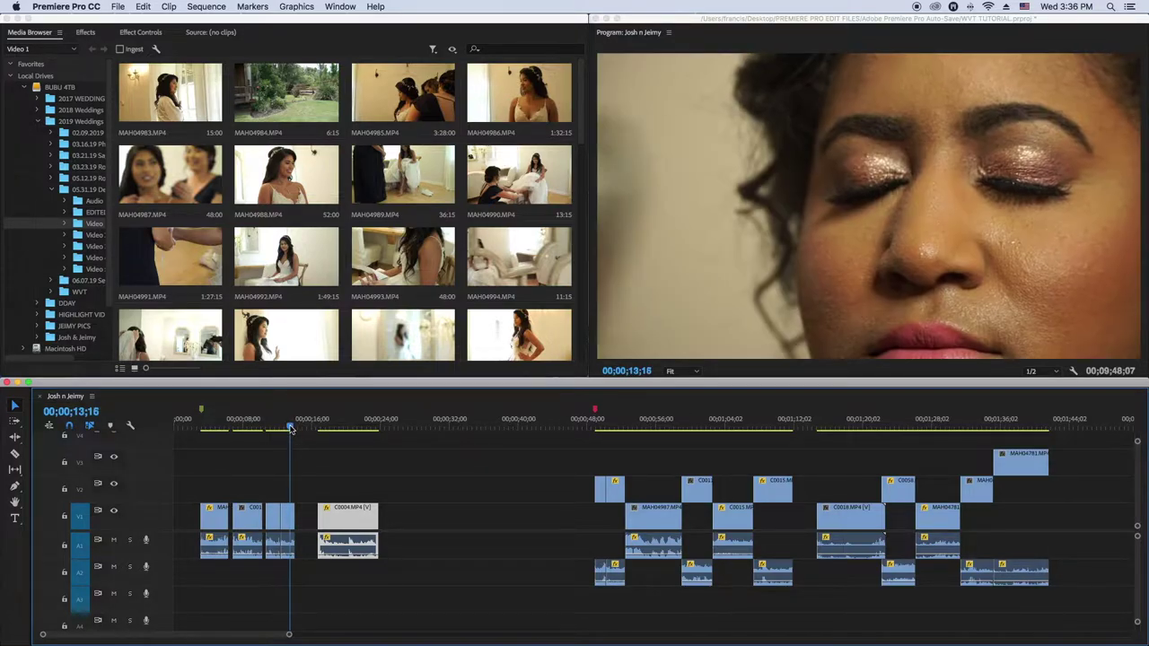
pyautogui.moveTo(336, 519); pyautogui.dragTo(280, 489)
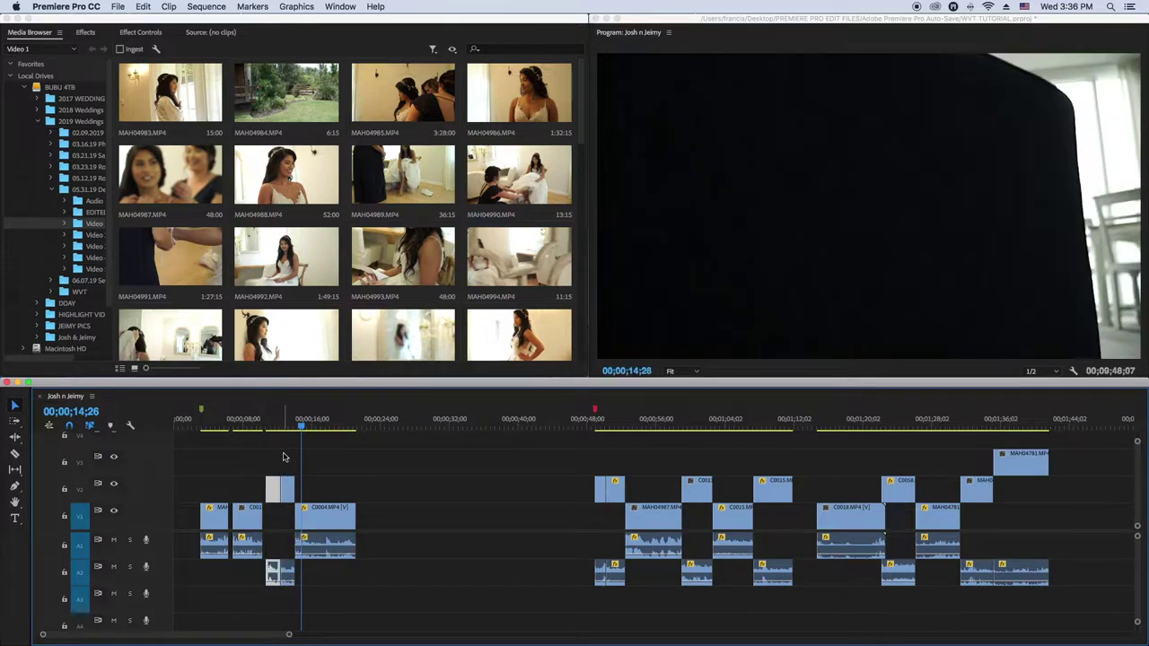
# - Play the cut from the V2 makeup close-up into C0004.MP4, restarting from about 00;00;14;02, 00;00;11;29 and 00;00;13;12
pyautogui.click(294, 428)
pyautogui.press('space')
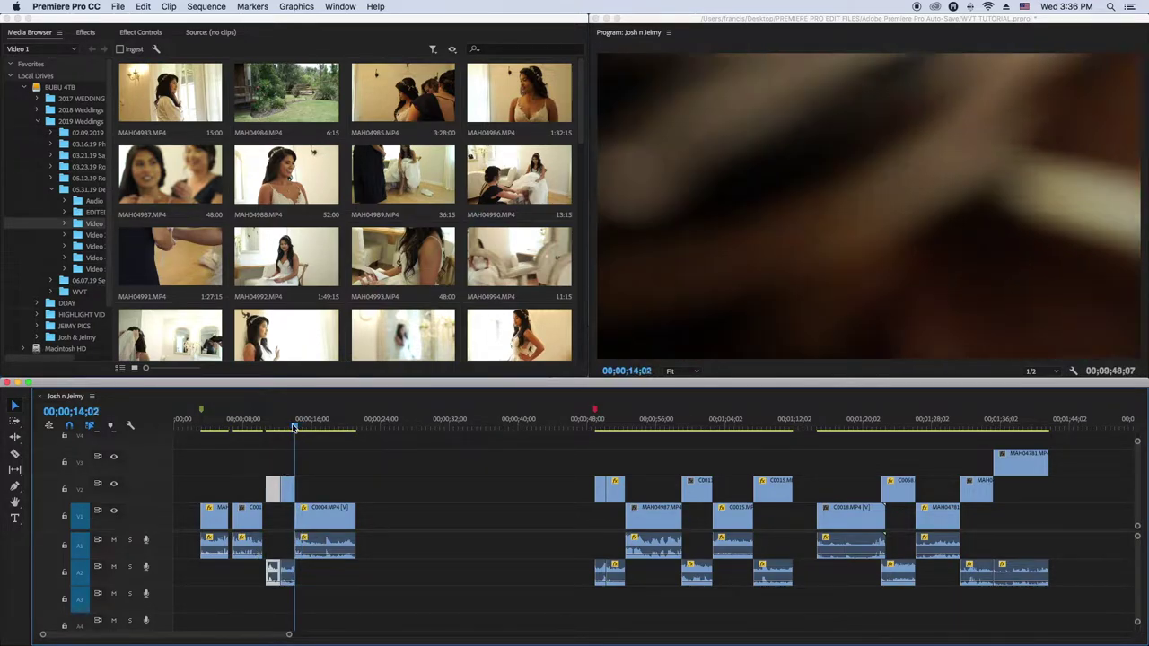
pyautogui.click(278, 428)
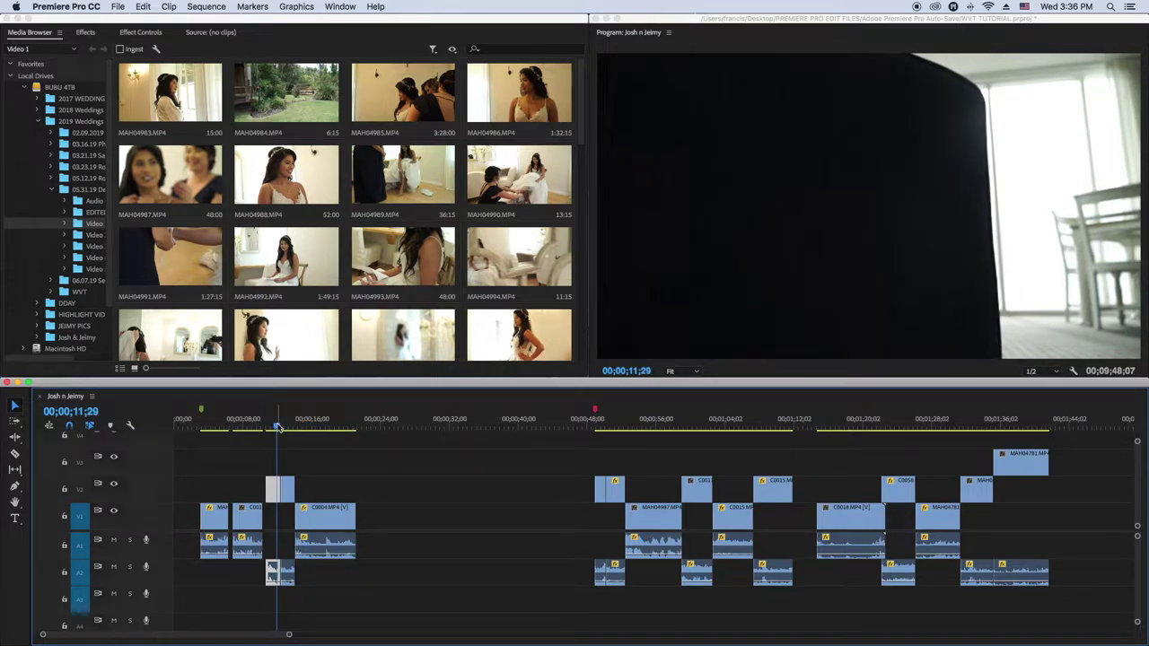
pyautogui.press('space')
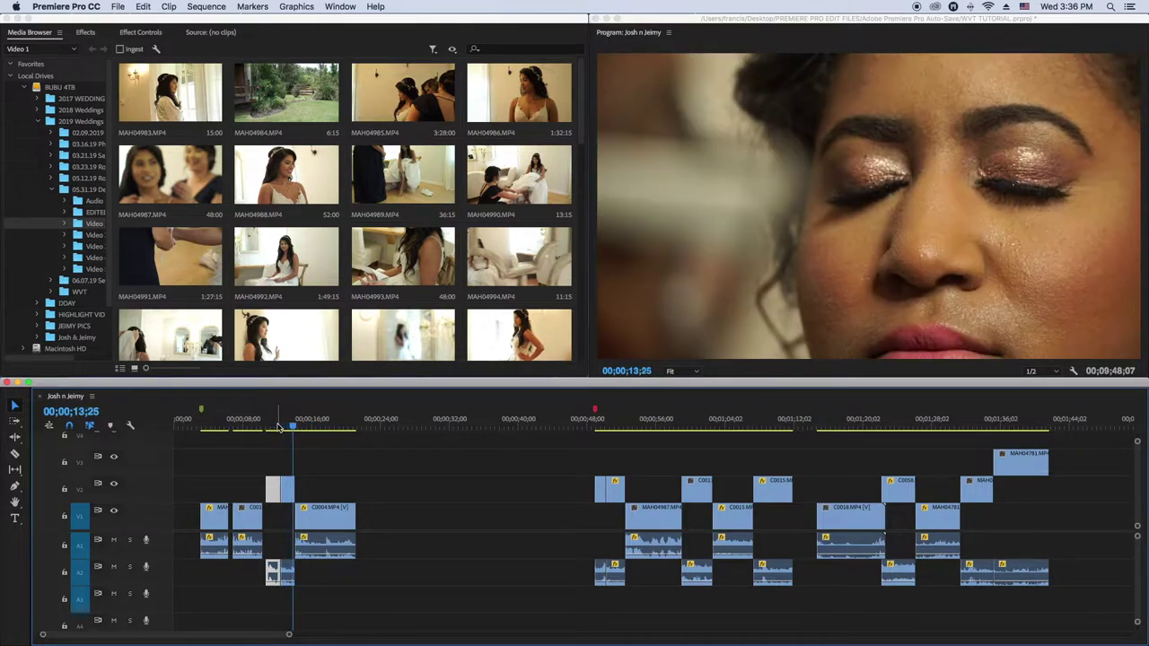
pyautogui.click(289, 424)
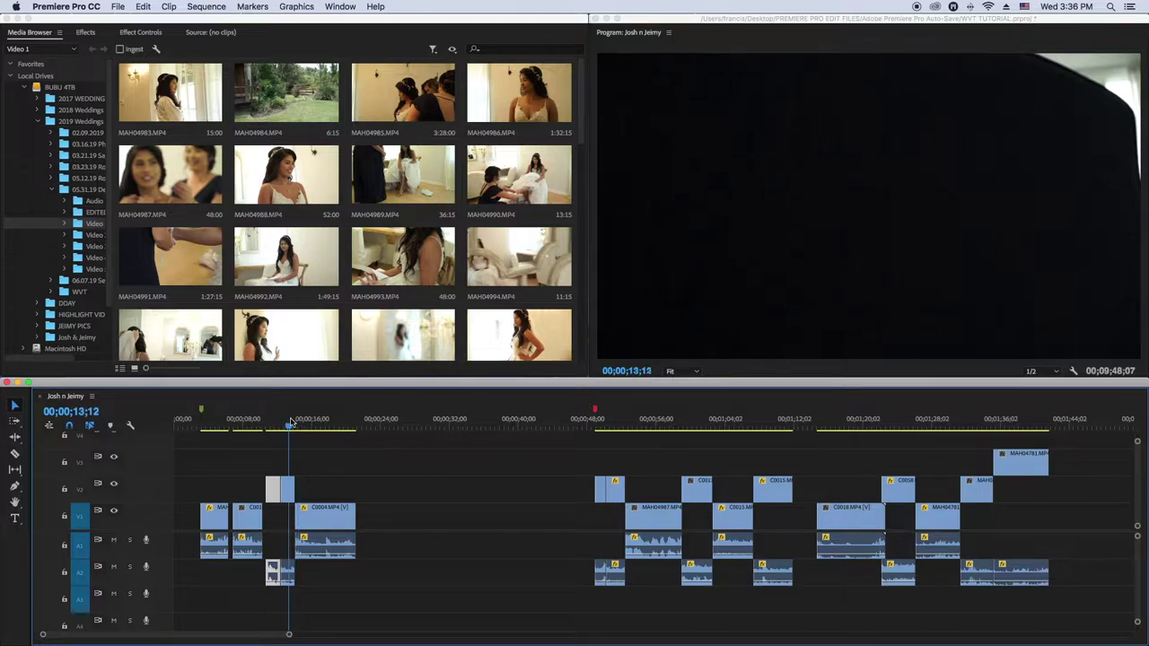
pyautogui.press('space')
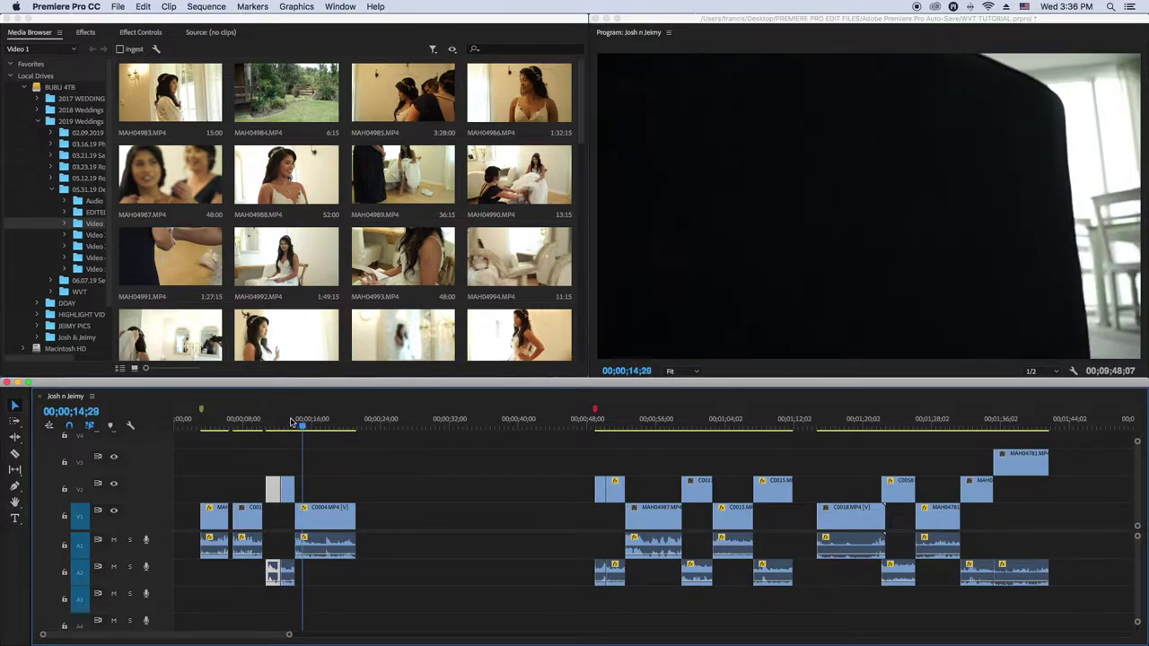
pyautogui.press('space')
# - Try sliding C0004.MP4 earlier on V1, beneath the V2 makeup close-ups, so the cut lands further into the dress reveal
pyautogui.click(325, 521)
pyautogui.moveTo(325, 520); pyautogui.dragTo(311, 520)
pyautogui.click(300, 430)
pyautogui.moveTo(300, 430)
pyautogui.mouseDown()
pyautogui.moveTo(310, 425)
pyautogui.moveTo(301, 425)
pyautogui.mouseUp()
pyautogui.moveTo(303, 510); pyautogui.dragTo(299, 511)
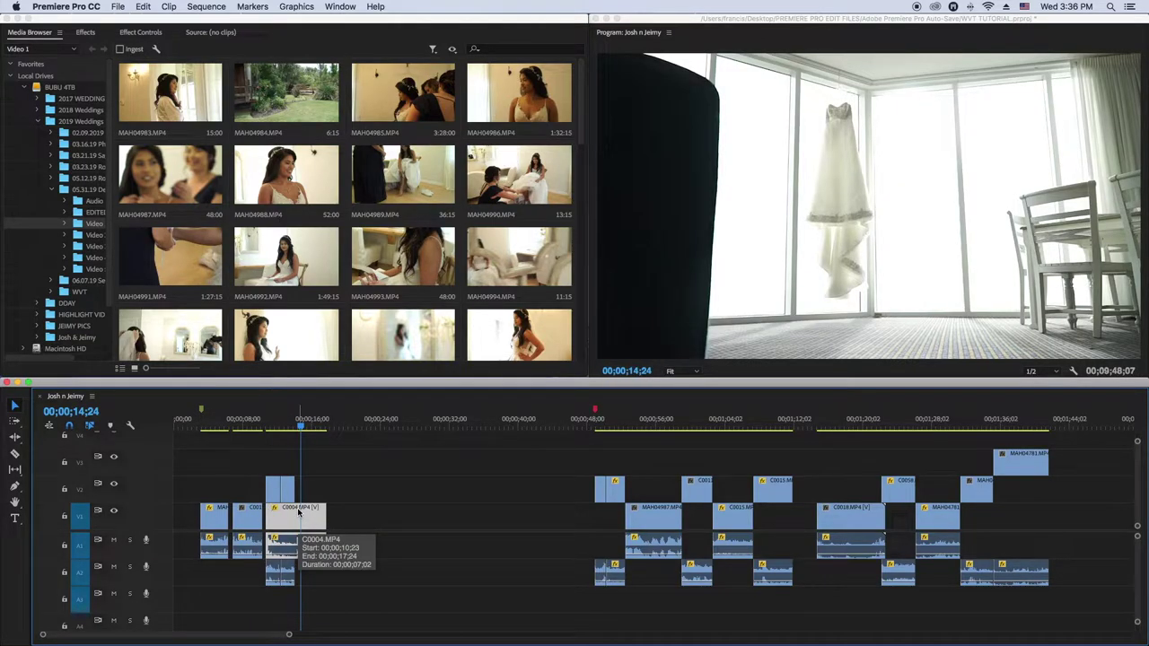
pyautogui.moveTo(308, 515); pyautogui.dragTo(313, 515)
# - Replay the cut from the makeup close-up into the overlapping C0004.MP4, starting from about 00;00;13;17
pyautogui.click(291, 427)
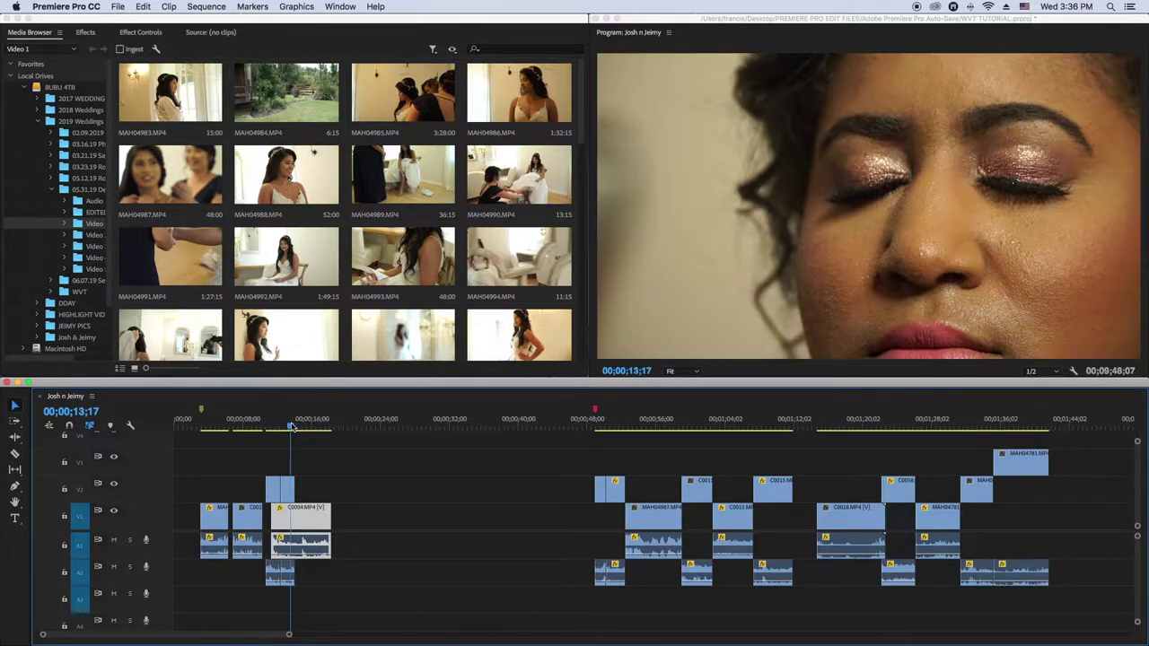
pyautogui.press('space')
pyautogui.press('space')
pyautogui.press('space')
pyautogui.press('space')
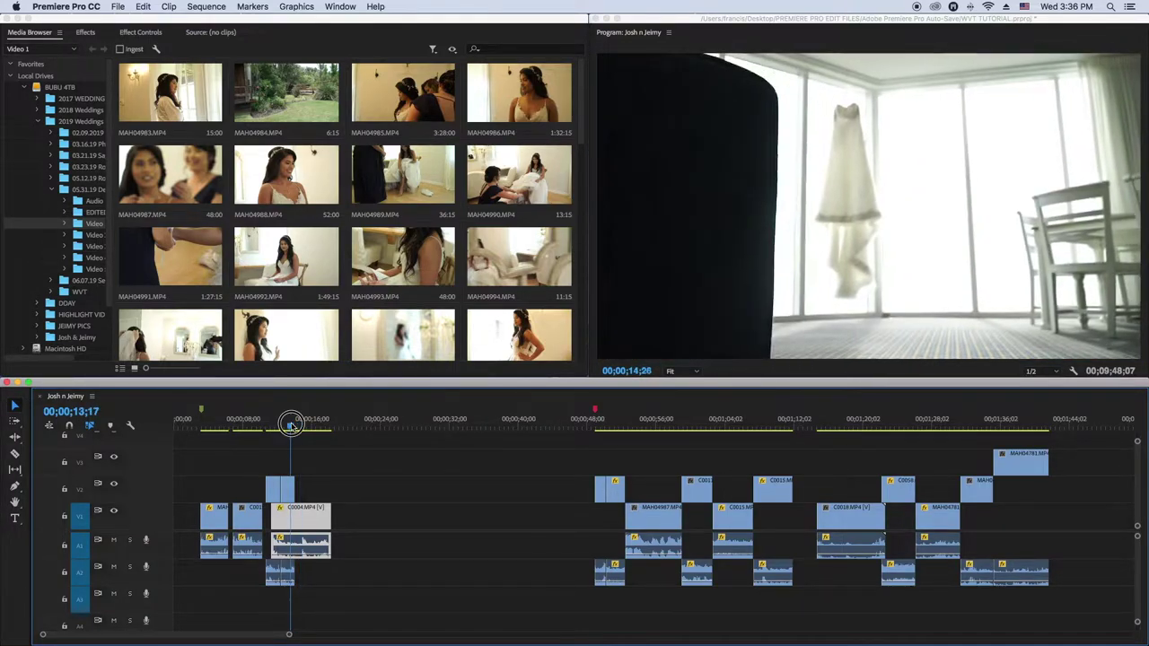
pyautogui.press('space')
pyautogui.press('space')
pyautogui.click(288, 428)
pyautogui.press('space')
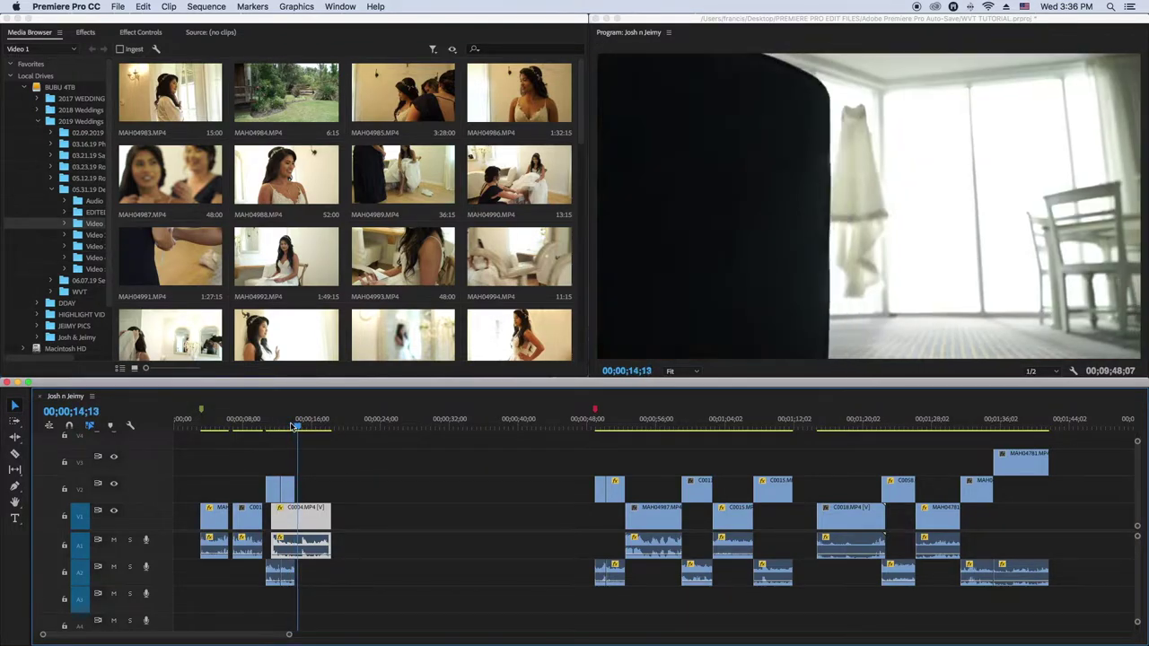
pyautogui.press('space')
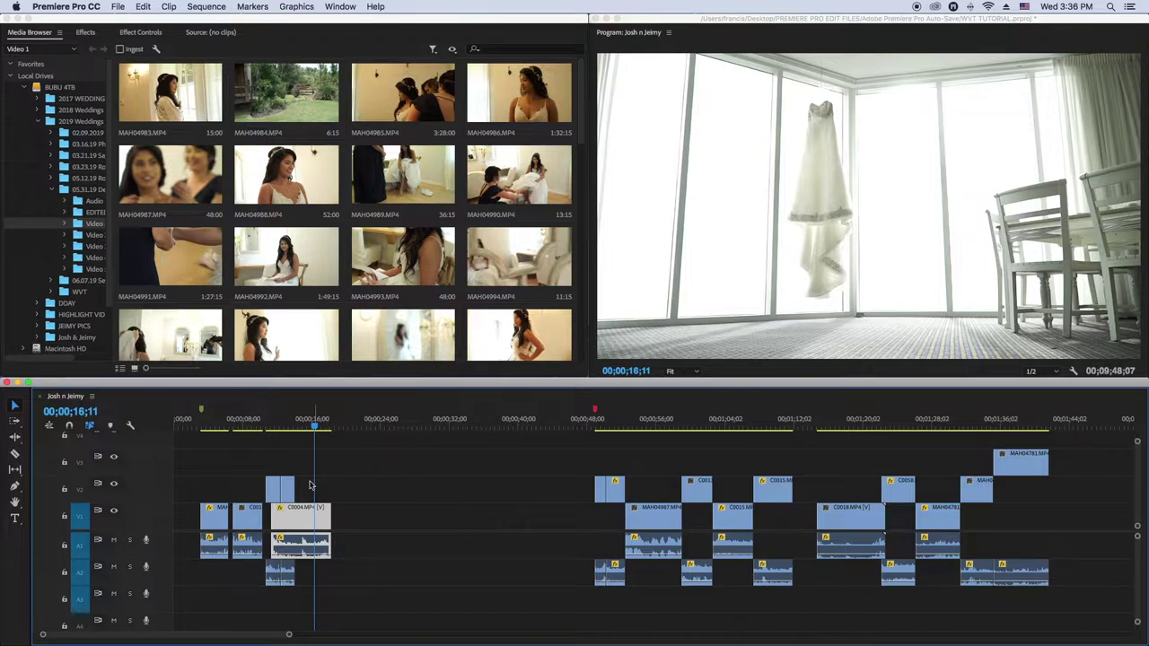
# - Move C0004.MP4 back to the end of the V2 makeup close-ups and park the playhead at 00;00;13;14
pyautogui.moveTo(306, 511); pyautogui.dragTo(329, 511)
pyautogui.moveTo(323, 425); pyautogui.dragTo(289, 426)
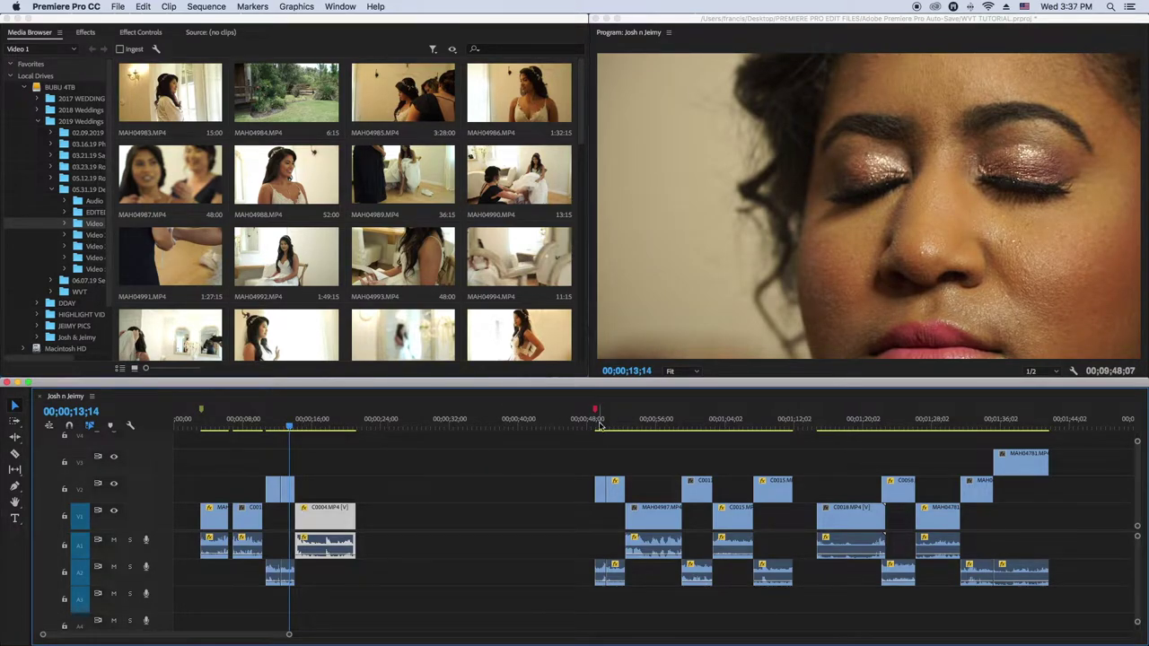
# - Play the cut from the first salon clip on V1 into the V2 eye close-up, starting from about 00;02;16;04
pyautogui.scroll(-5, 654, 523)
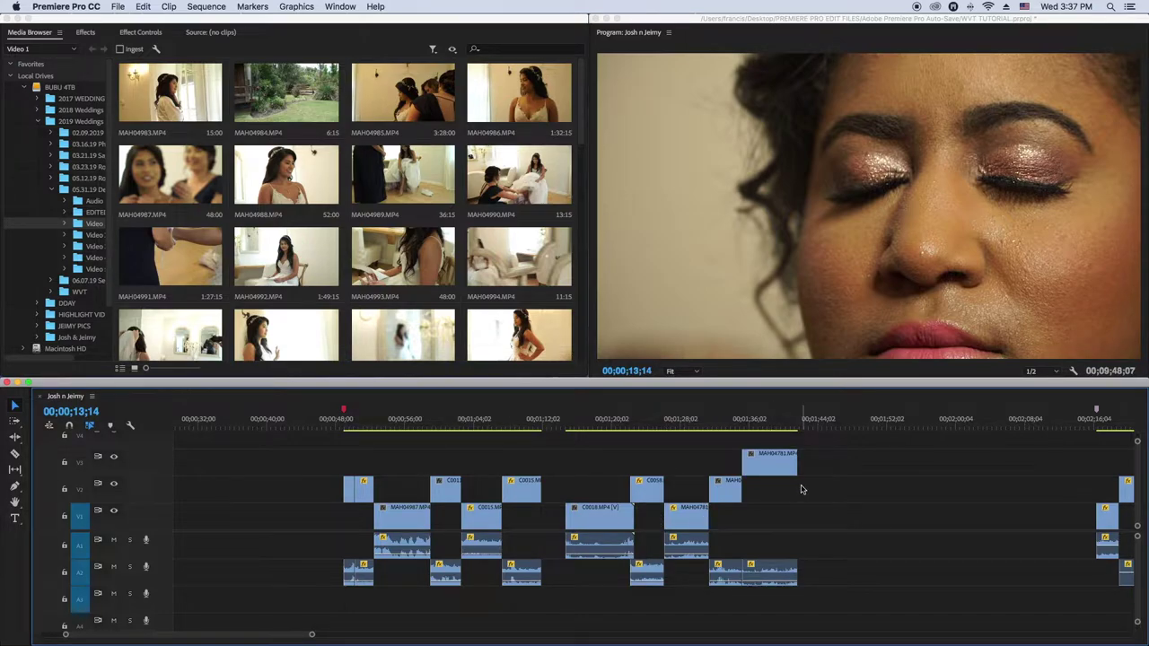
pyautogui.scroll(-6, 801, 489)
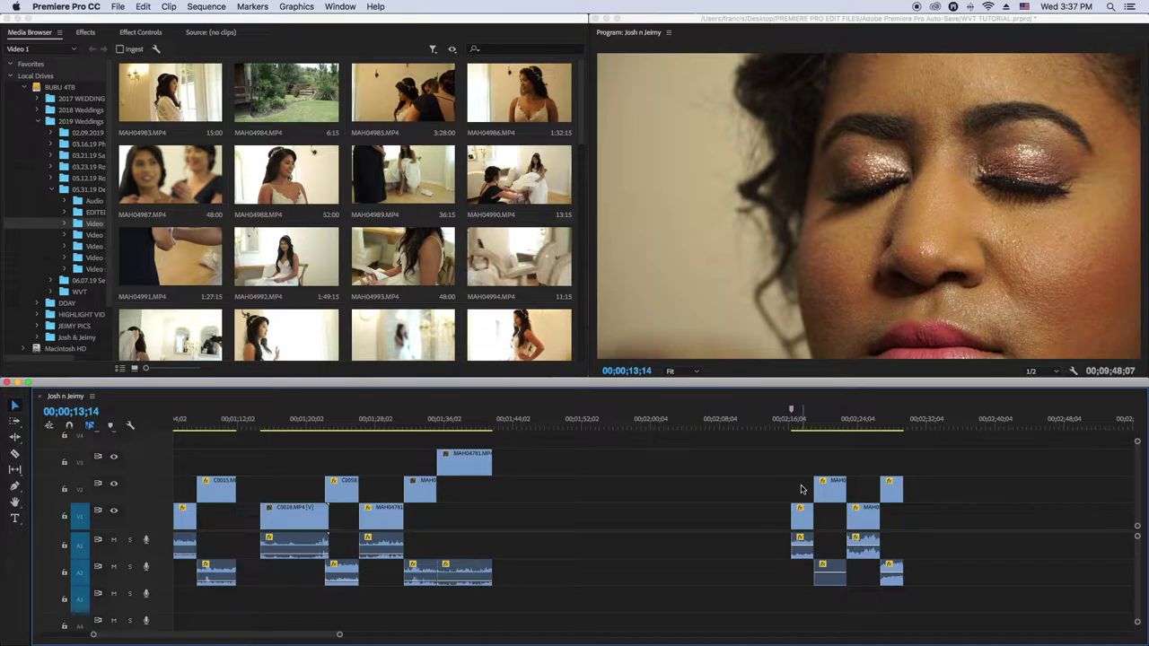
pyautogui.hscroll(4, 803, 457)
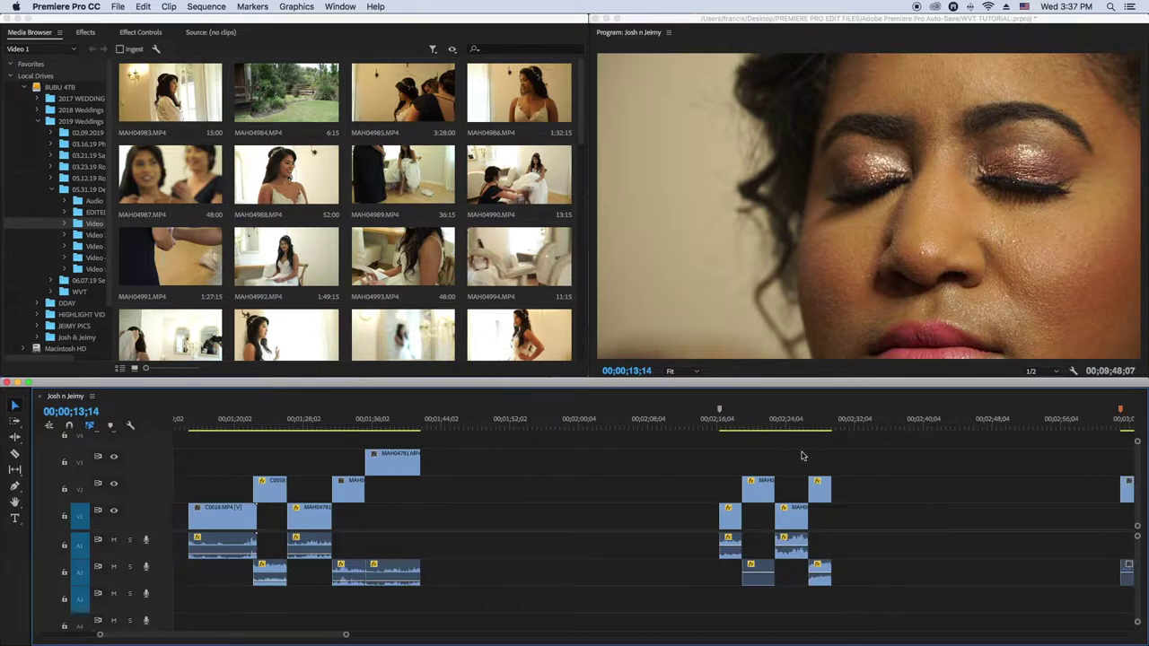
pyautogui.click(688, 433)
pyautogui.press('space')
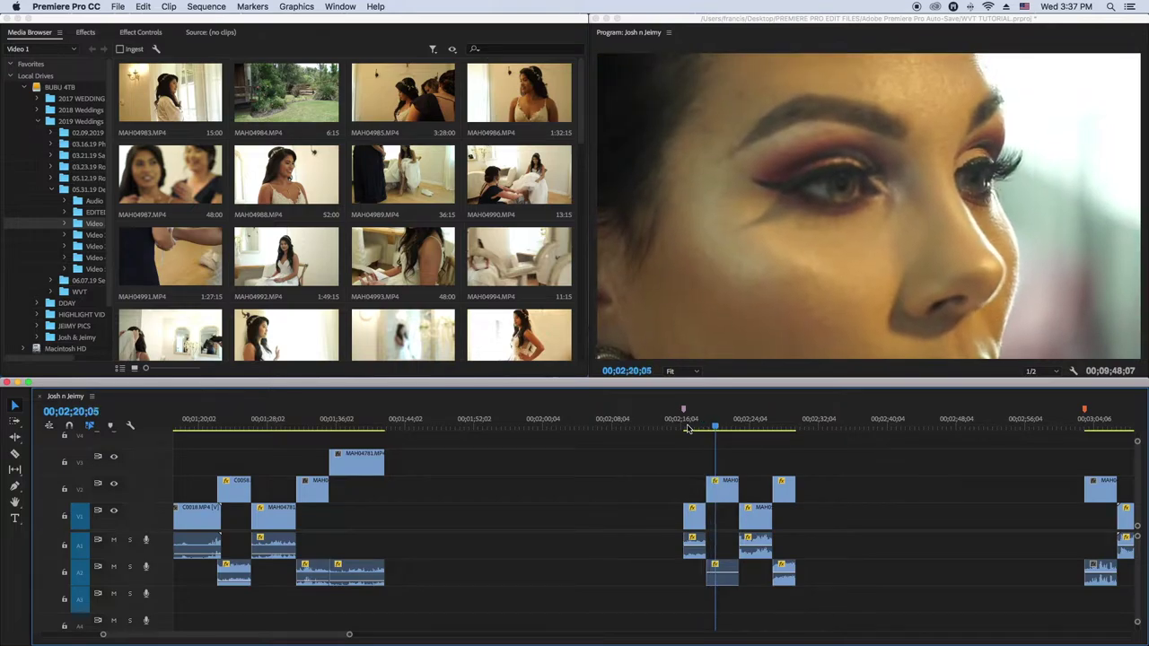
pyautogui.click(687, 428)
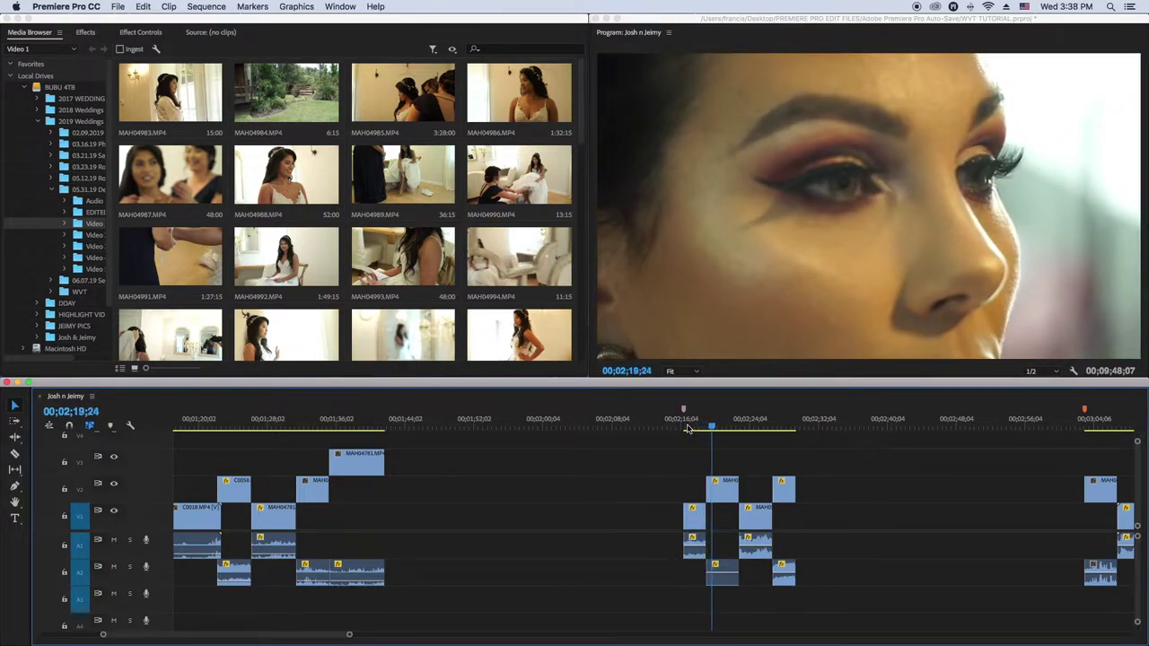
pyautogui.click(687, 428)
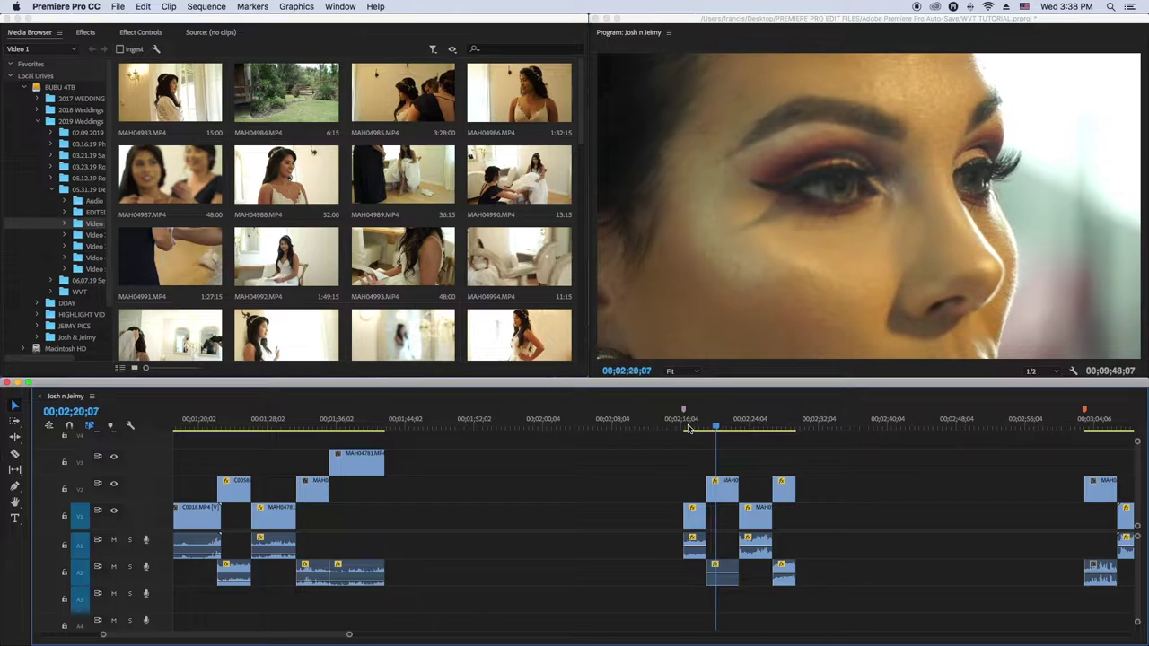
# - Play the salon clips on V1 and V2 from 00;02;18;06 through to about 00;02;28;08
pyautogui.click(700, 429)
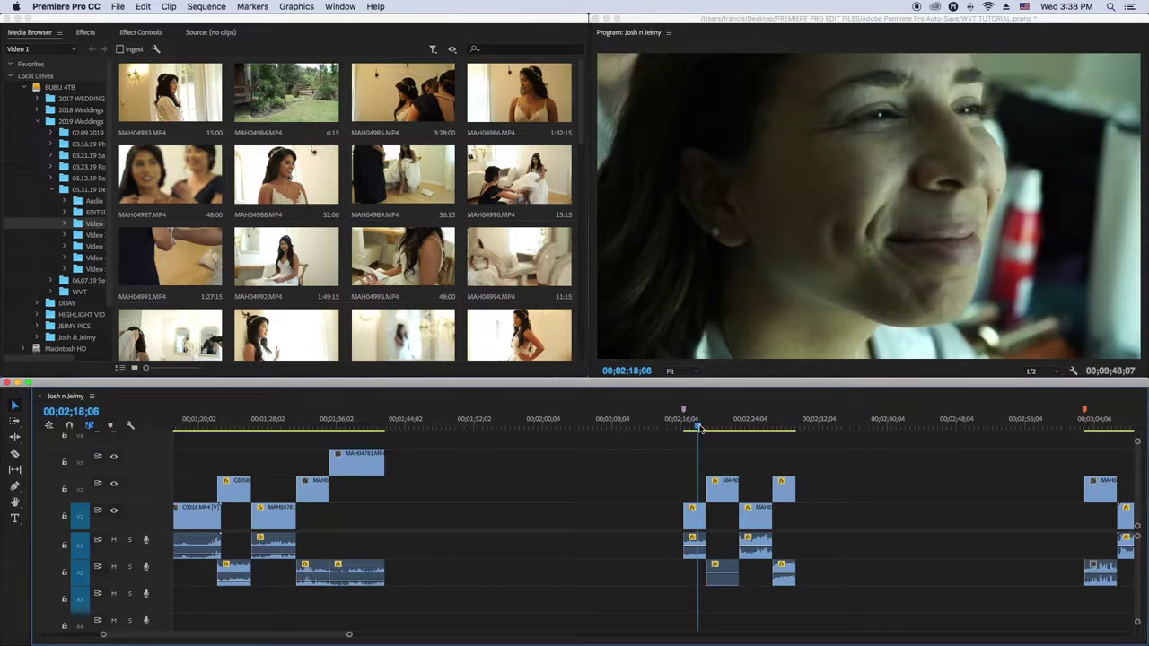
pyautogui.press('space')
pyautogui.click(700, 429)
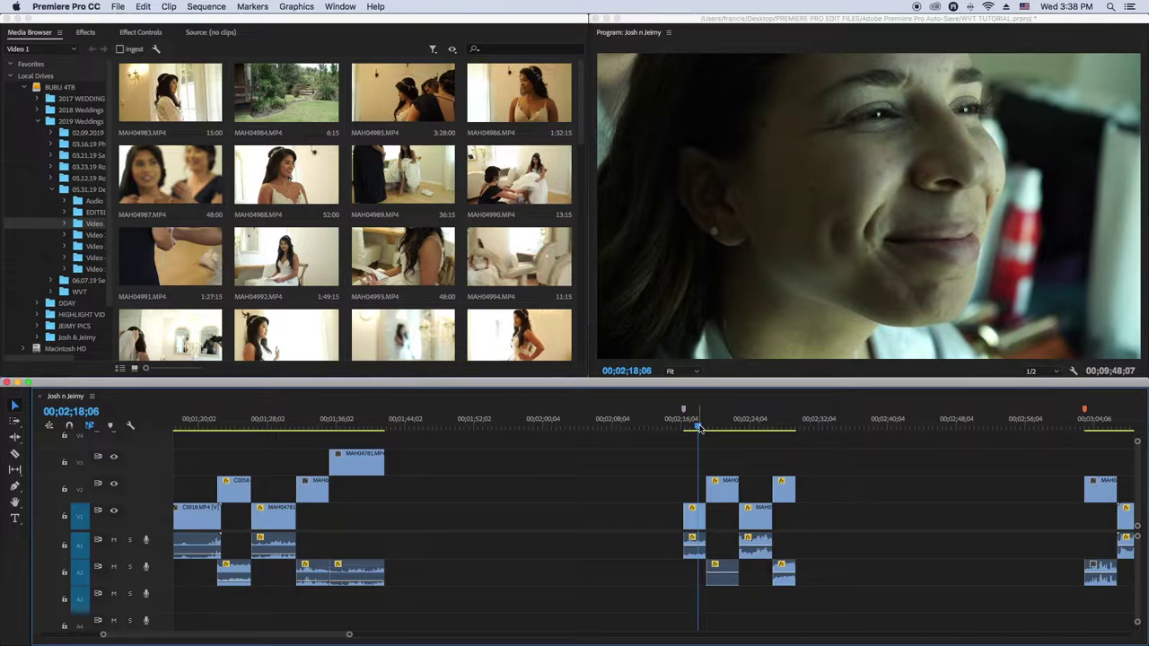
pyautogui.press('space')
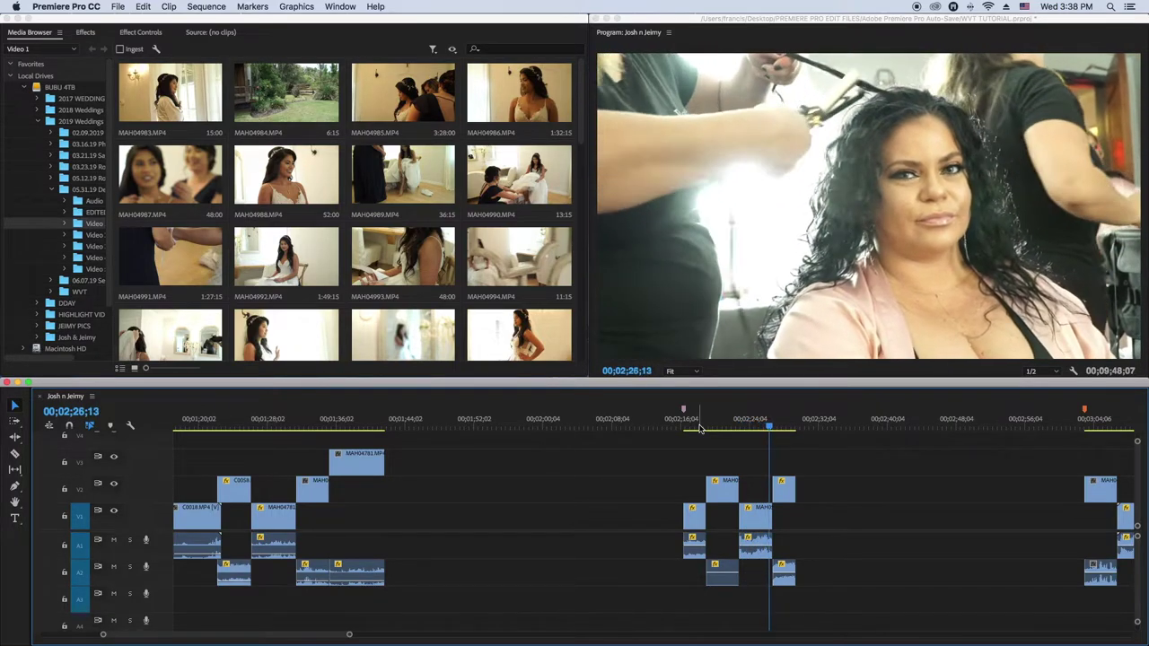
pyautogui.press('space')
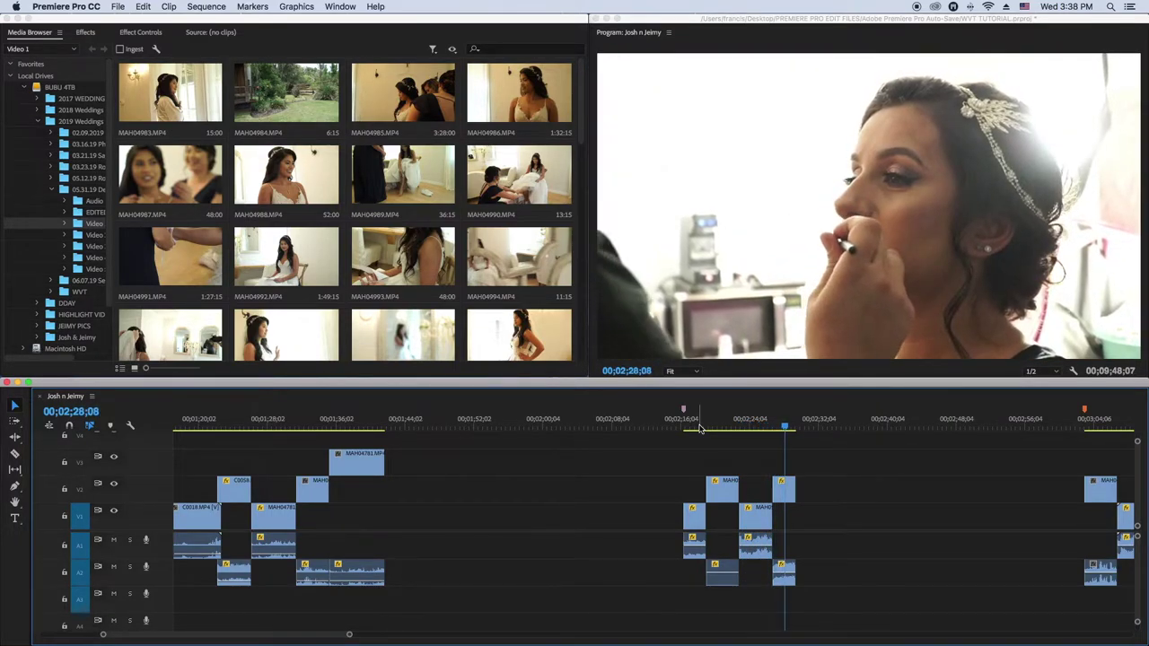
# - Select the whole group of salon clips and single out C0014.MP4, MAH05272.MP4 and MAH05271.MP4 one after another
pyautogui.moveTo(820, 545); pyautogui.dragTo(641, 579)
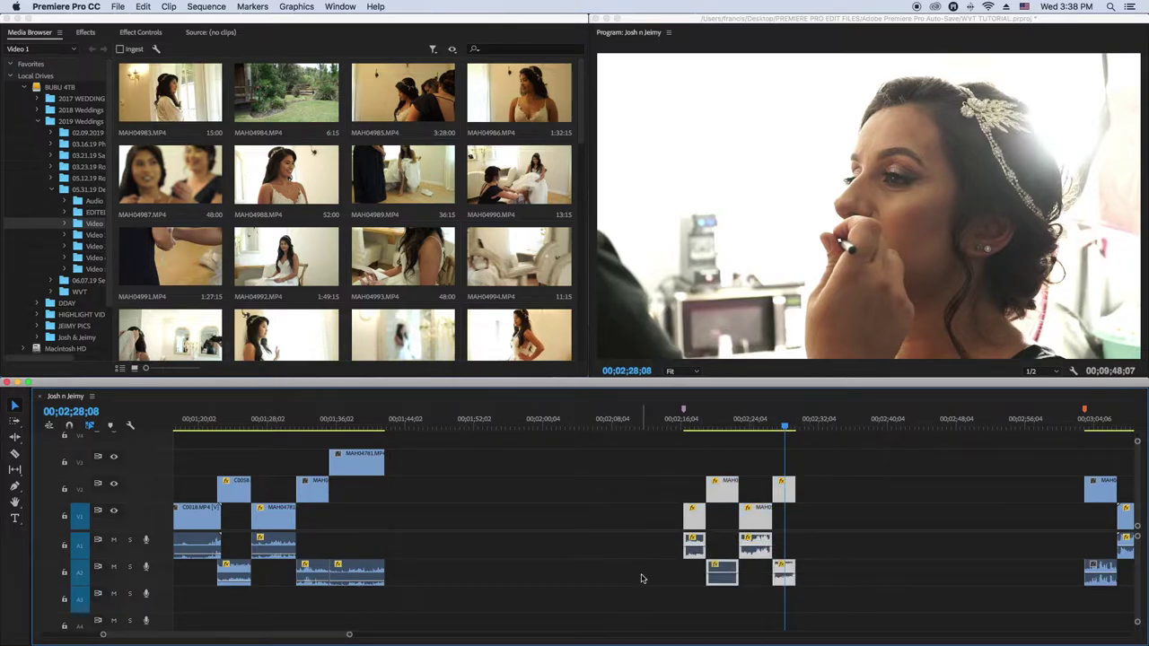
pyautogui.click(698, 580)
pyautogui.click(699, 549)
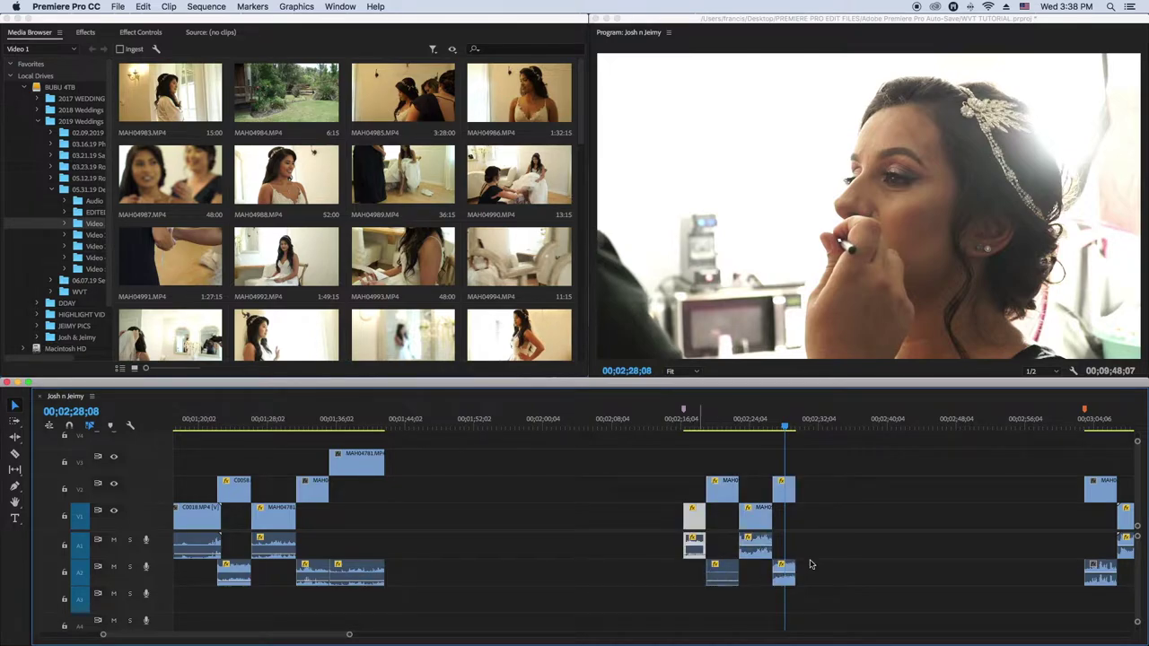
pyautogui.click(764, 551)
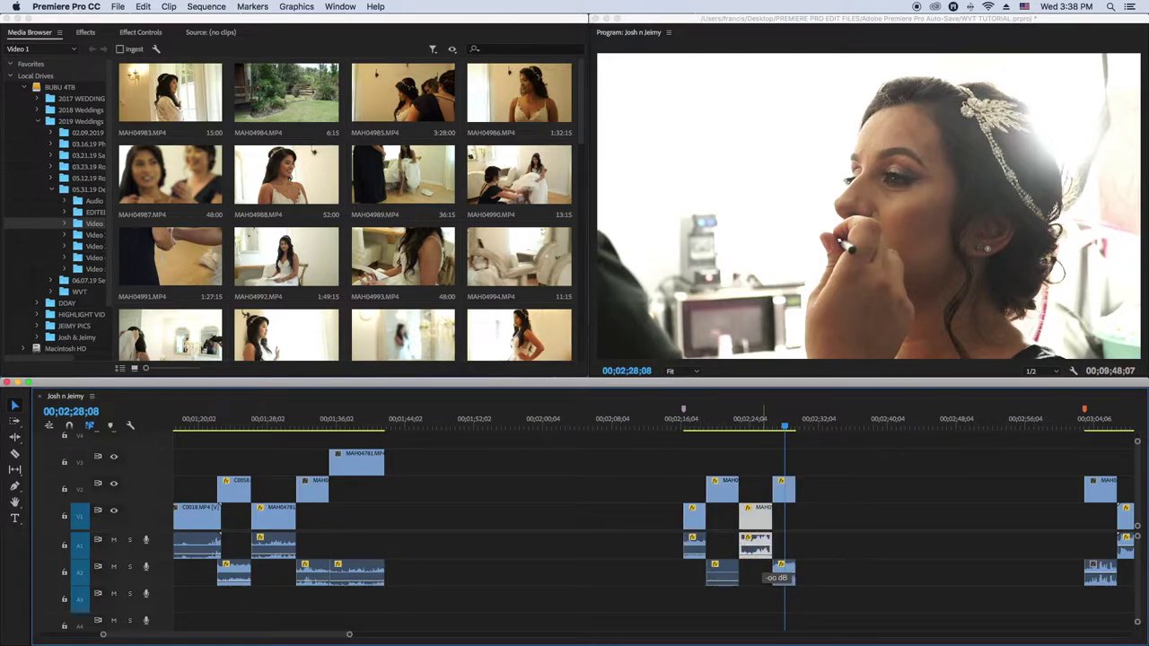
pyautogui.click(784, 575)
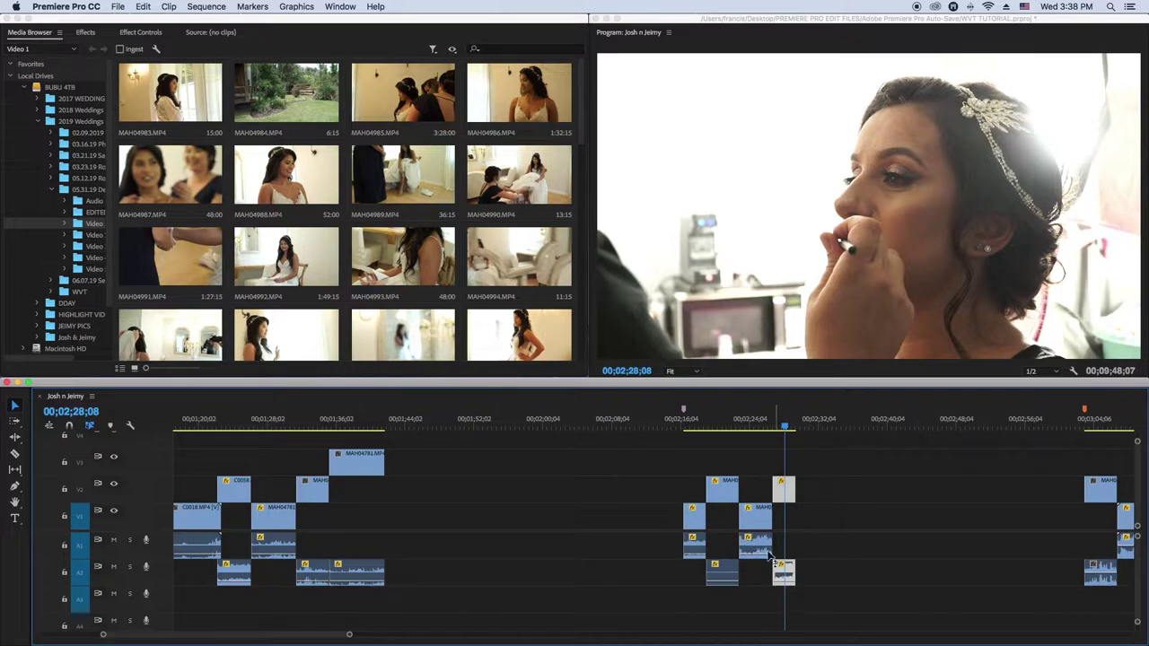
# - Play the salon clips from 00;02;18;06 to about 00;02;28;04 and replay the cut from the eye close-up into MAH05272.MP4
pyautogui.click(699, 424)
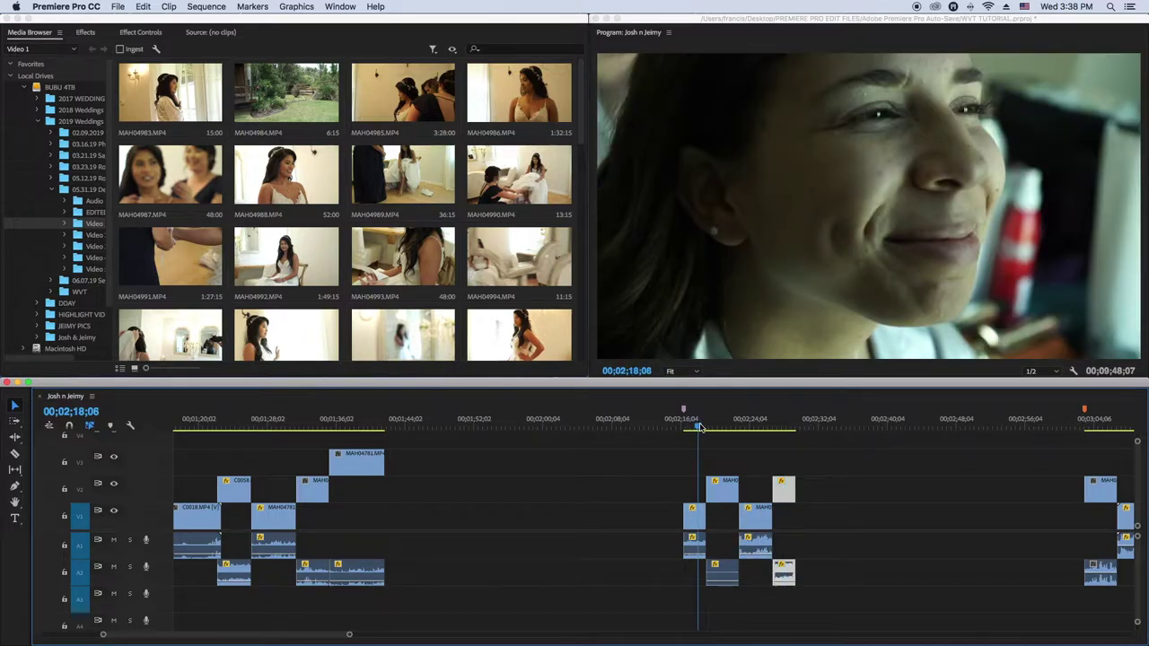
pyautogui.press('space')
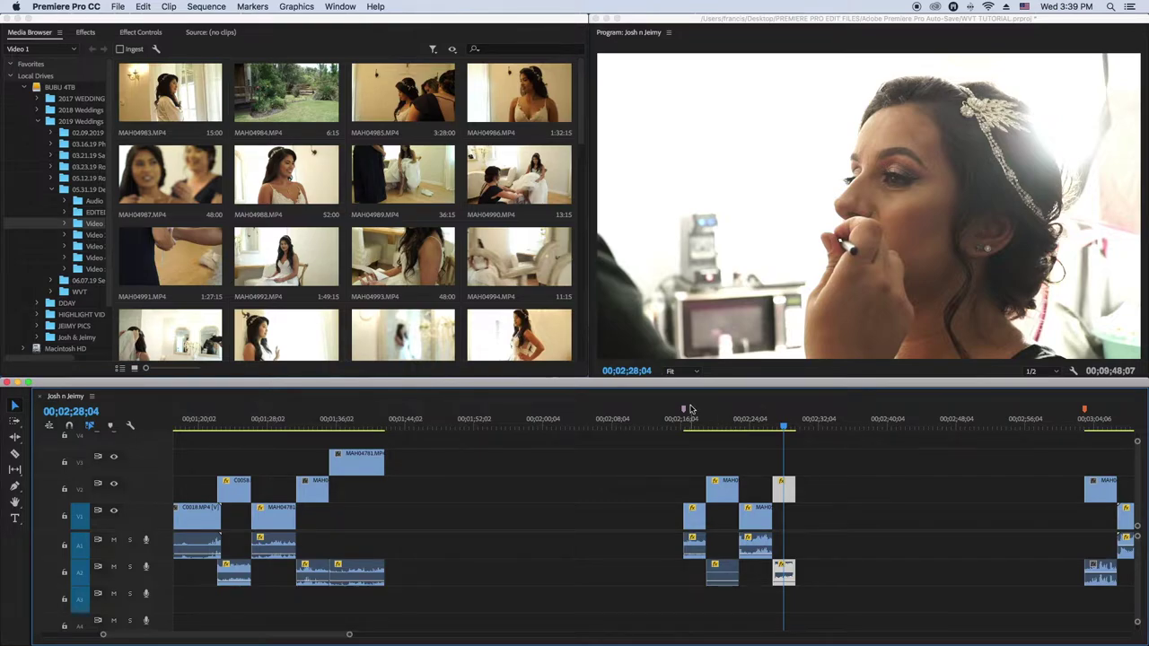
pyautogui.moveTo(684, 412)
pyautogui.click(736, 429)
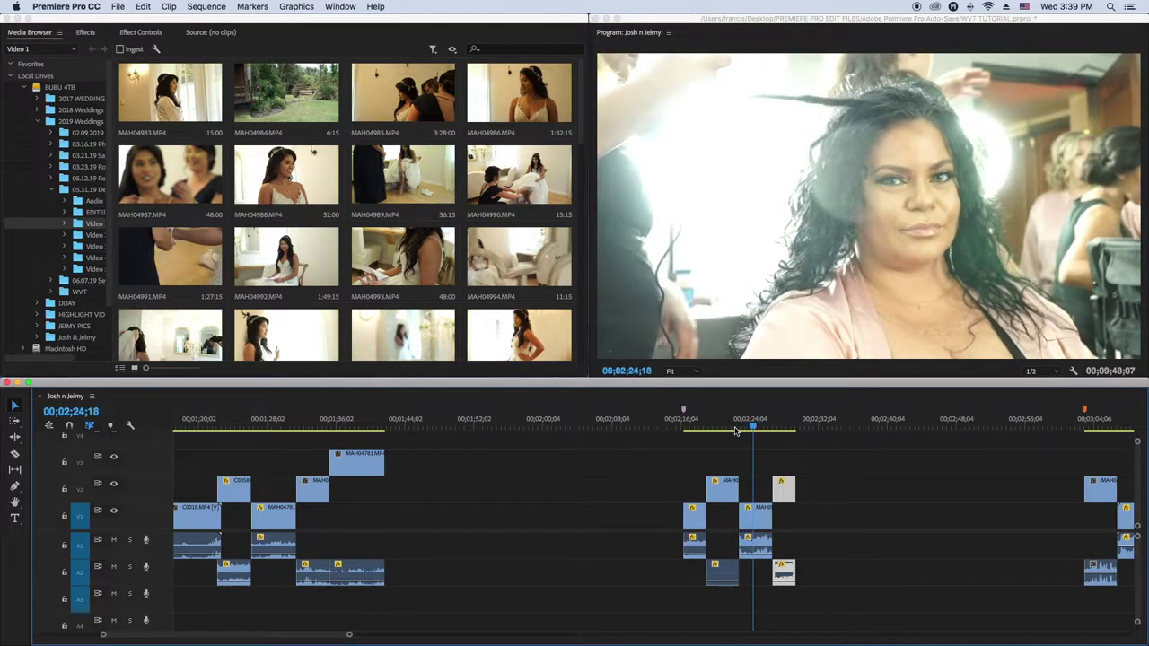
# - Extend the end of the MAH05260.MP4 eye close-up on V2 past the start of MAH05272.MP4 and play the overlap
pyautogui.click(736, 429)
pyautogui.moveTo(735, 478); pyautogui.dragTo(738, 435)
pyautogui.press('space')
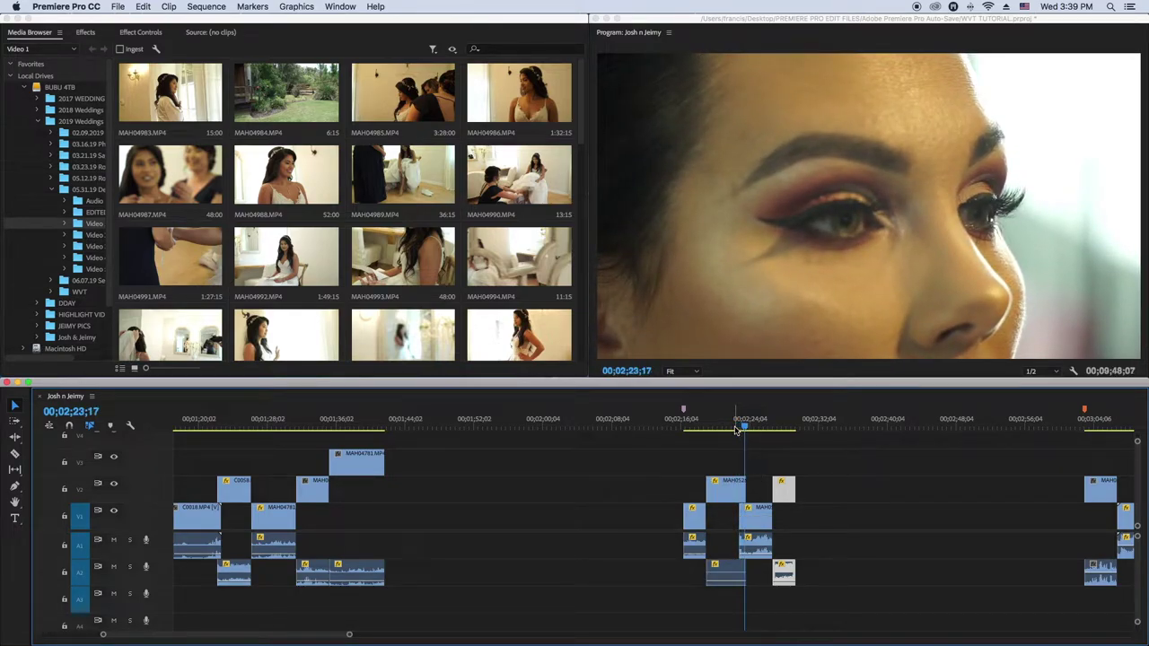
# - Trim the end of MAH05260.MP4 on V2 back to the start of MAH05272.MP4 on V1
pyautogui.press('=')
pyautogui.press('=')
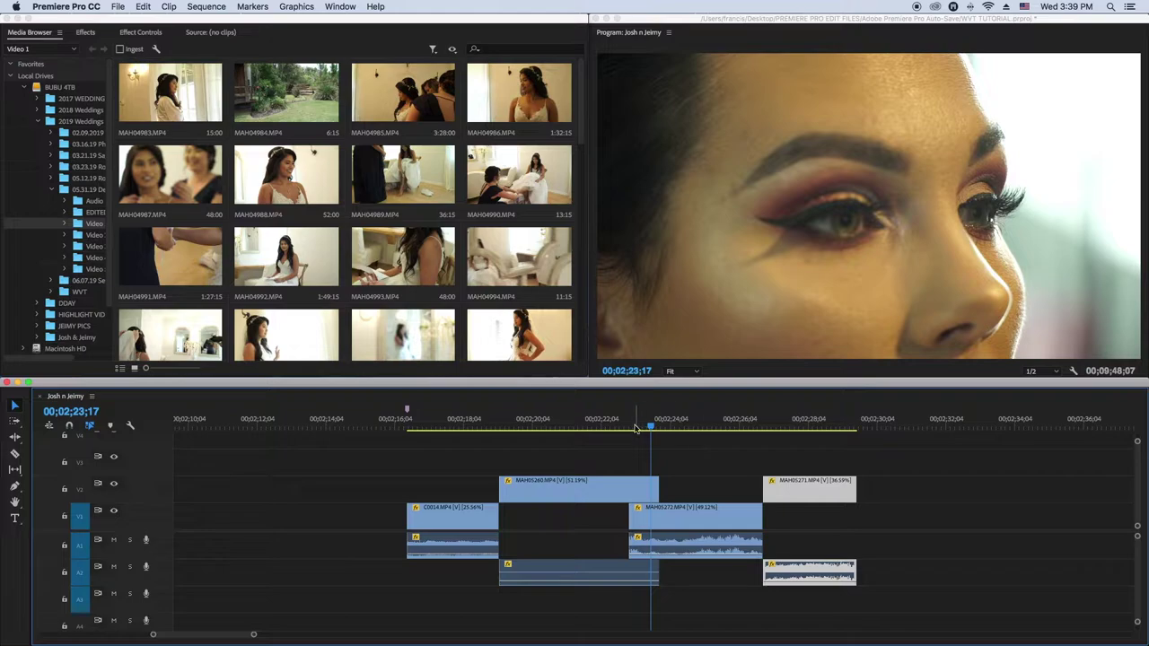
pyautogui.click(634, 427)
pyautogui.moveTo(634, 427); pyautogui.dragTo(629, 427)
pyautogui.moveTo(652, 482); pyautogui.dragTo(624, 477)
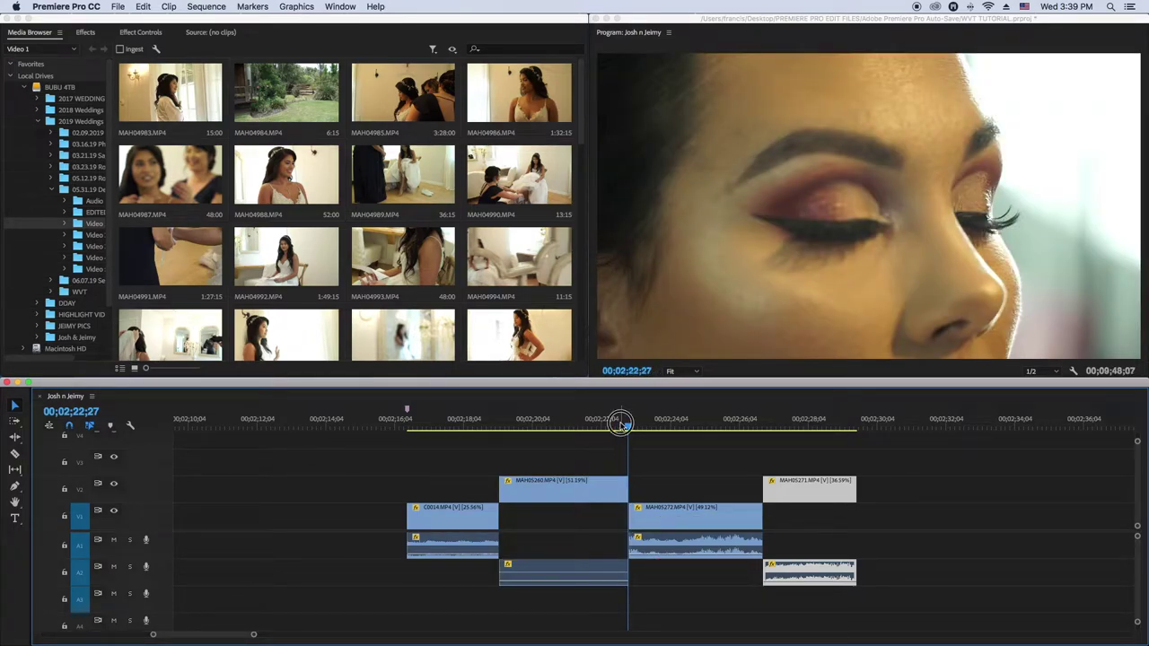
# - Play the cut from MAH05260.MP4 into MAH05272.MP4 and park the playhead at 00;02;22;29
pyautogui.click(620, 426)
pyautogui.press('space')
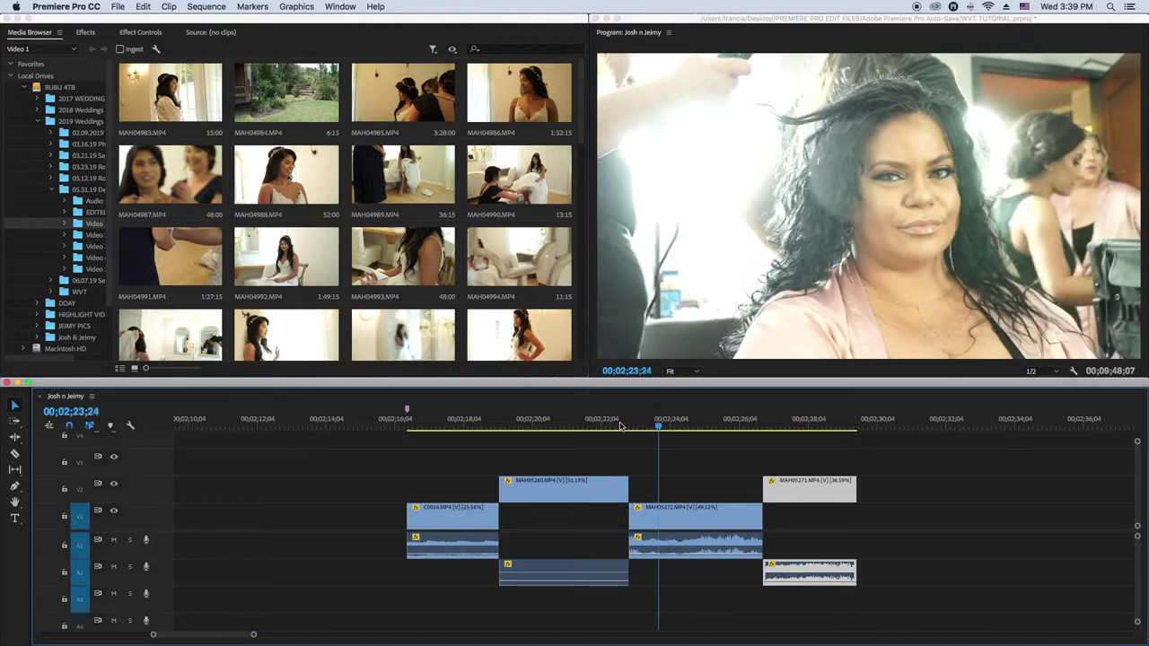
pyautogui.click(631, 426)
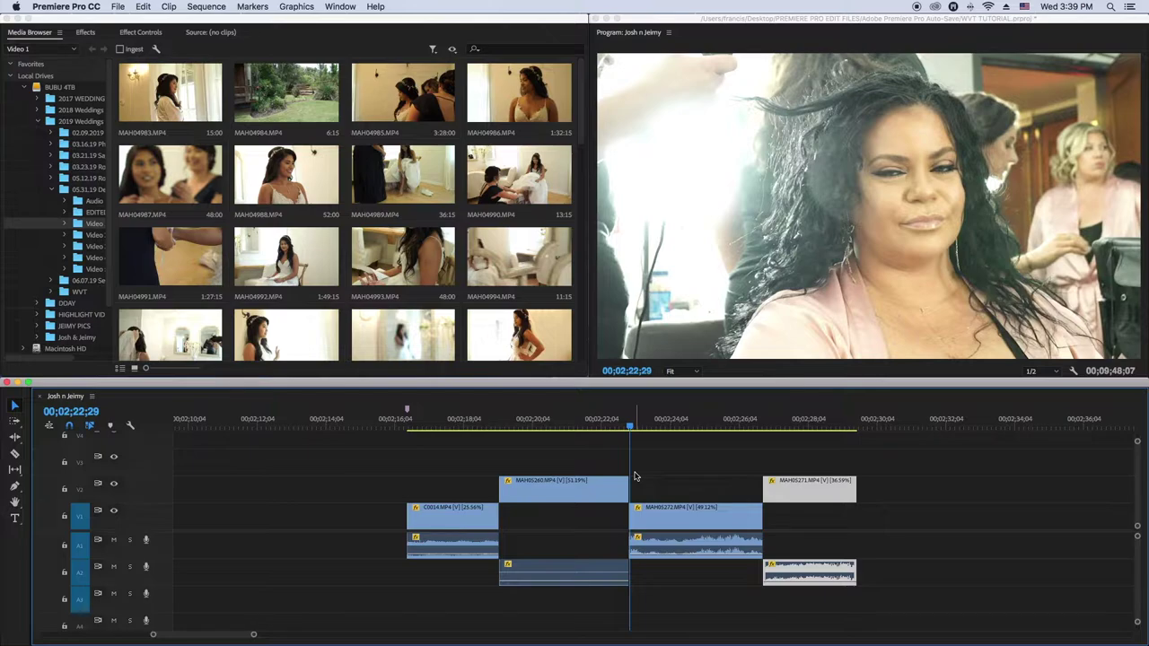
# - Select MAH05272.MP4 and replay the cut from the eye close-up into it from 00;02;22;17 to about 00;02;23;21
pyautogui.press('=')
pyautogui.moveTo(673, 519)
pyautogui.mouseDown()
pyautogui.moveTo(736, 505)
pyautogui.moveTo(661, 512)
pyautogui.mouseUp()
pyautogui.click(602, 416)
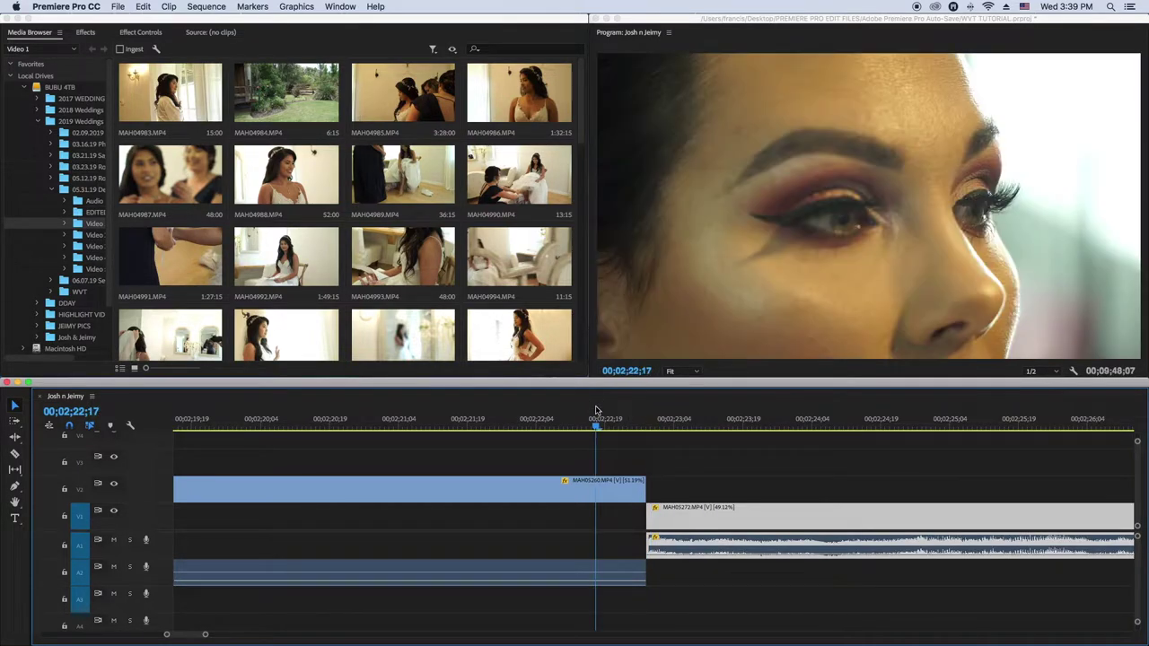
pyautogui.press('space')
pyautogui.press('space')
pyautogui.press('space')
pyautogui.click(595, 410)
pyautogui.press('space')
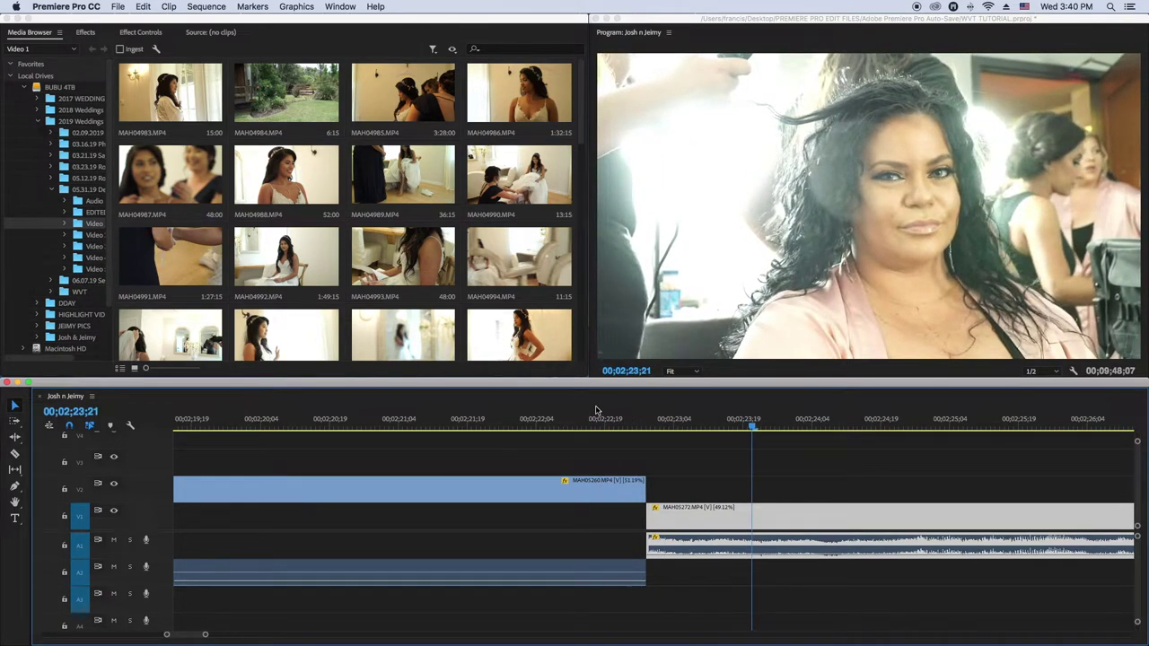
# - Go to the #4 BODY MOVEMENT marker at 00;03;03;03 and play its clips through to about 00;03;09;23
pyautogui.press('-')
pyautogui.press('-')
pyautogui.press('-')
pyautogui.moveTo(749, 497); pyautogui.dragTo(741, 495)
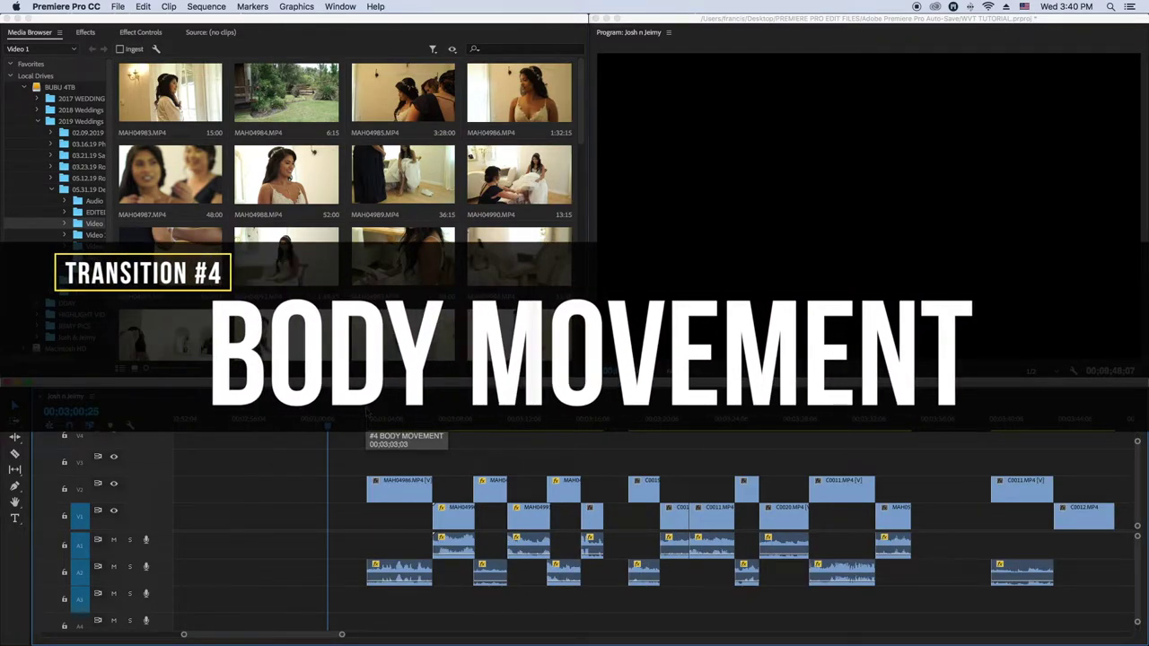
pyautogui.moveTo(342, 636)
pyautogui.mouseDown()
pyautogui.moveTo(382, 631)
pyautogui.moveTo(363, 634)
pyautogui.mouseUp()
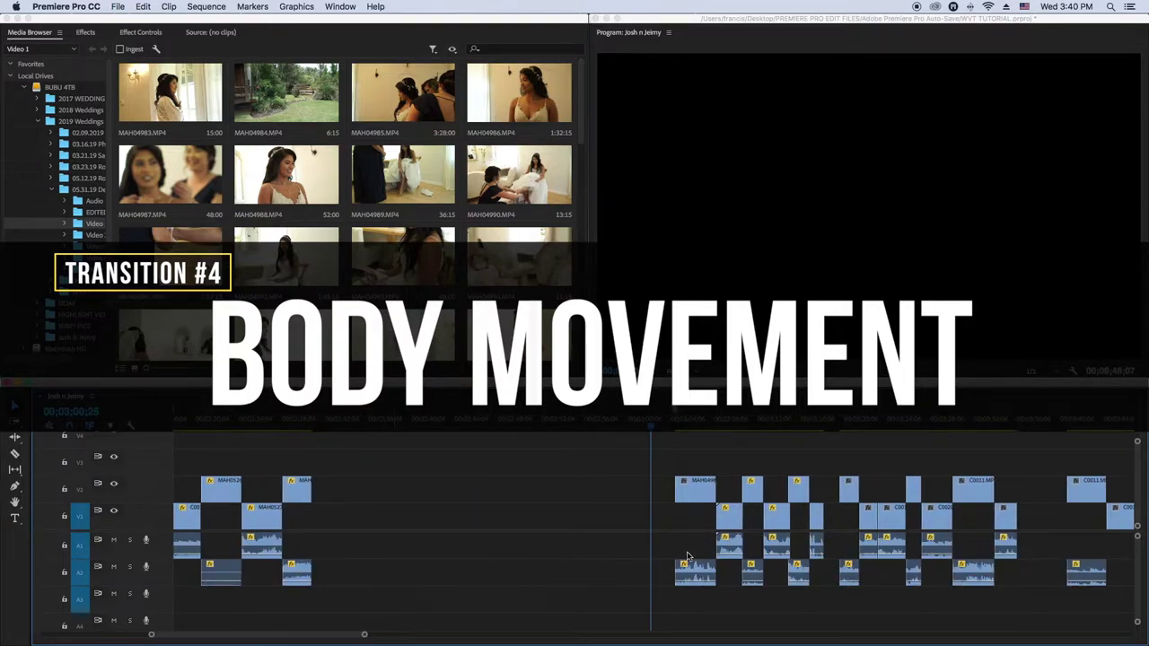
pyautogui.hscroll(5, 688, 558)
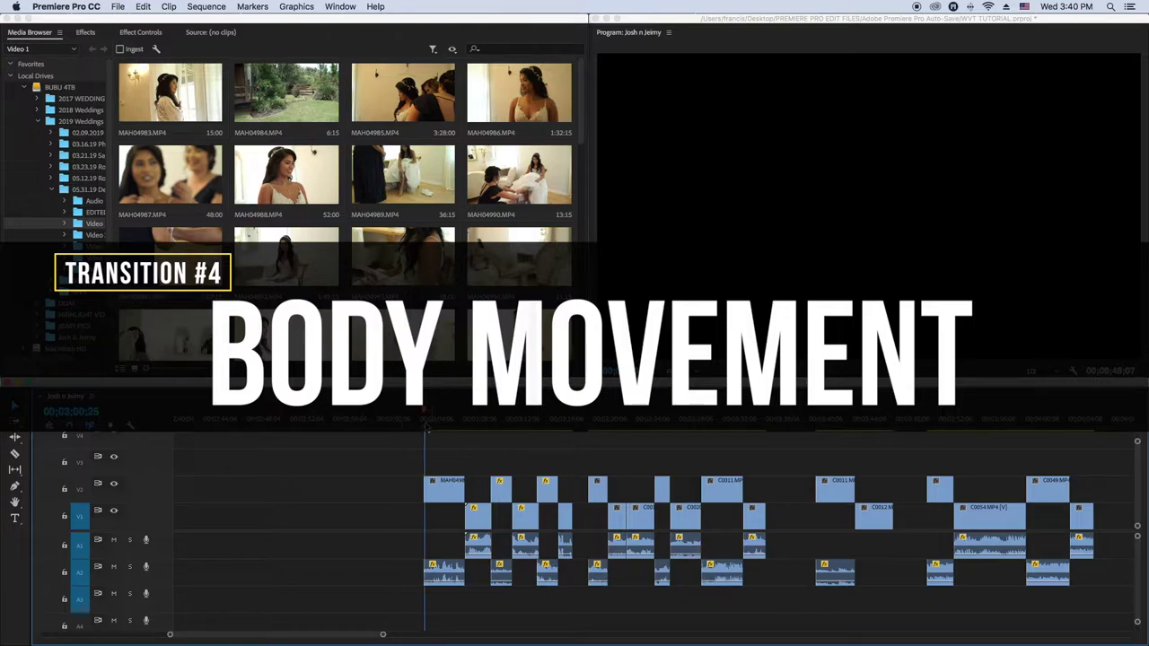
pyautogui.press('space')
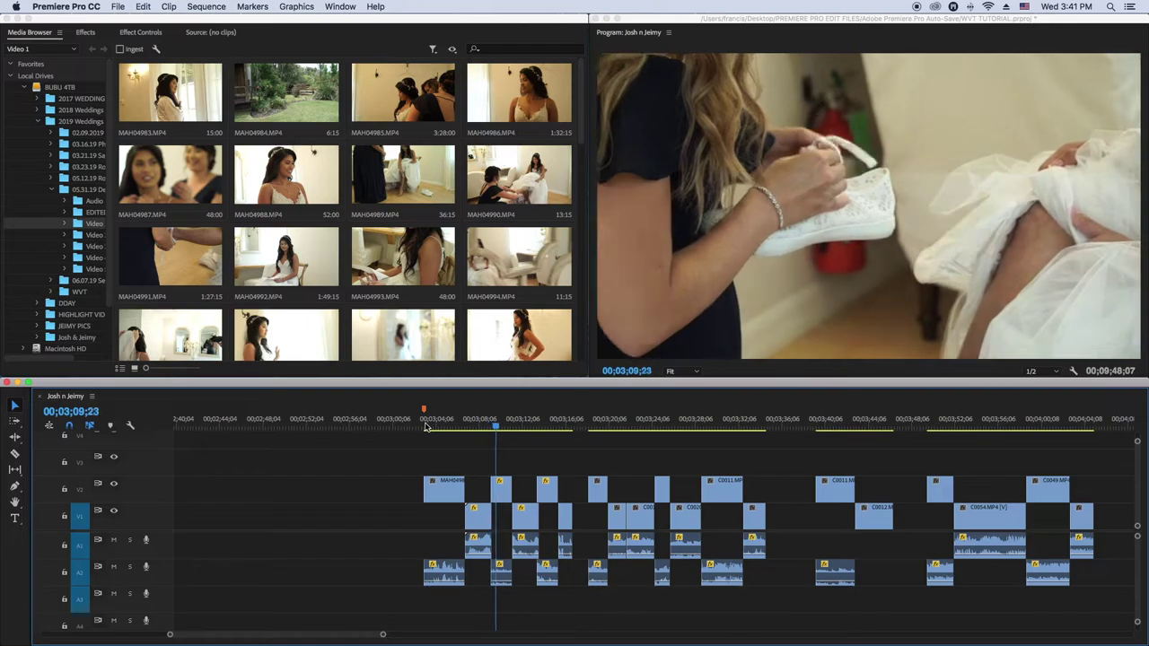
# - Replay the cut from the V2 hand-holding close-up into the V1 wide shot of the bride's shoe being fitted, around 00;03;07;00
pyautogui.click(455, 427)
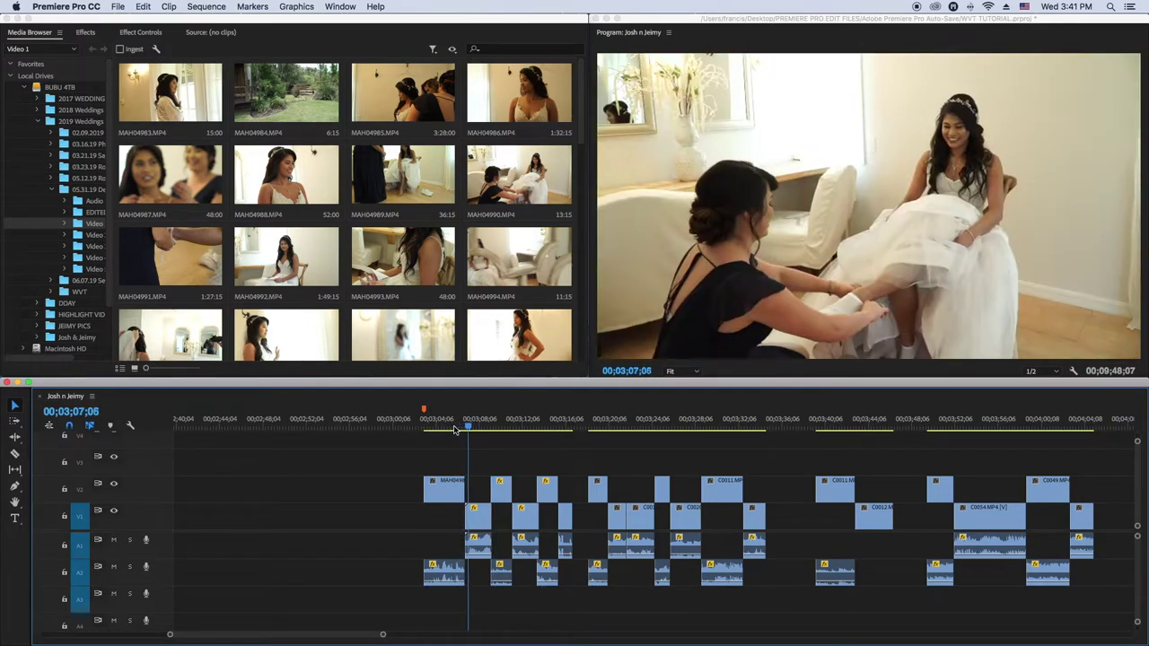
pyautogui.click(455, 428)
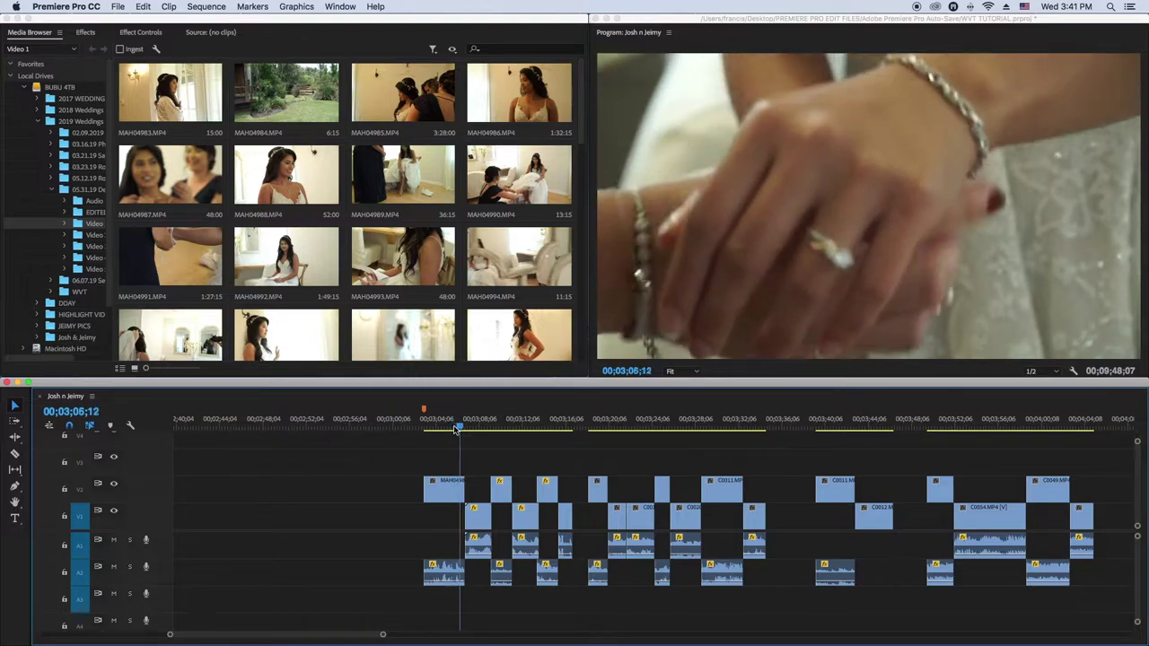
pyautogui.click(454, 427)
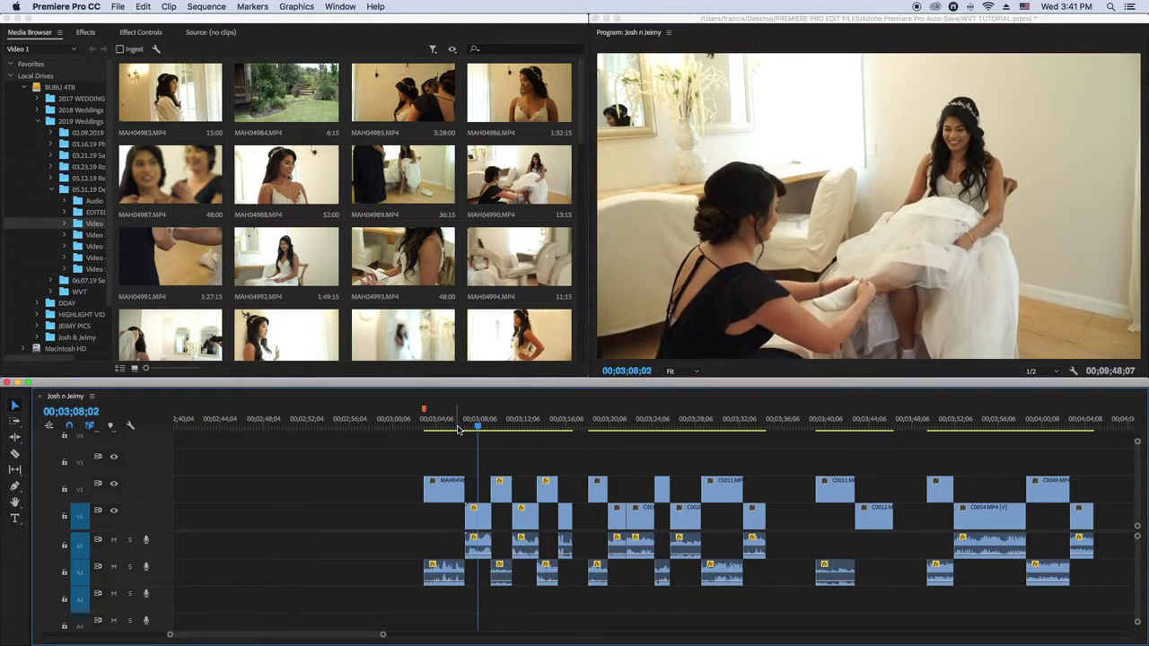
pyautogui.click(462, 428)
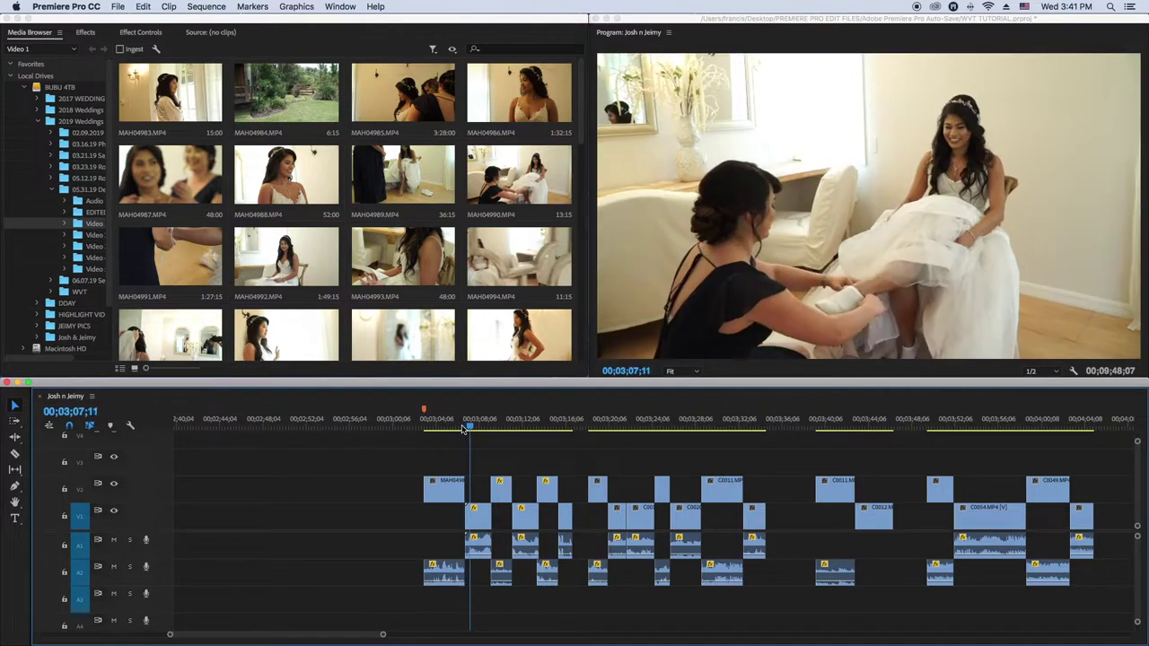
pyautogui.click(462, 428)
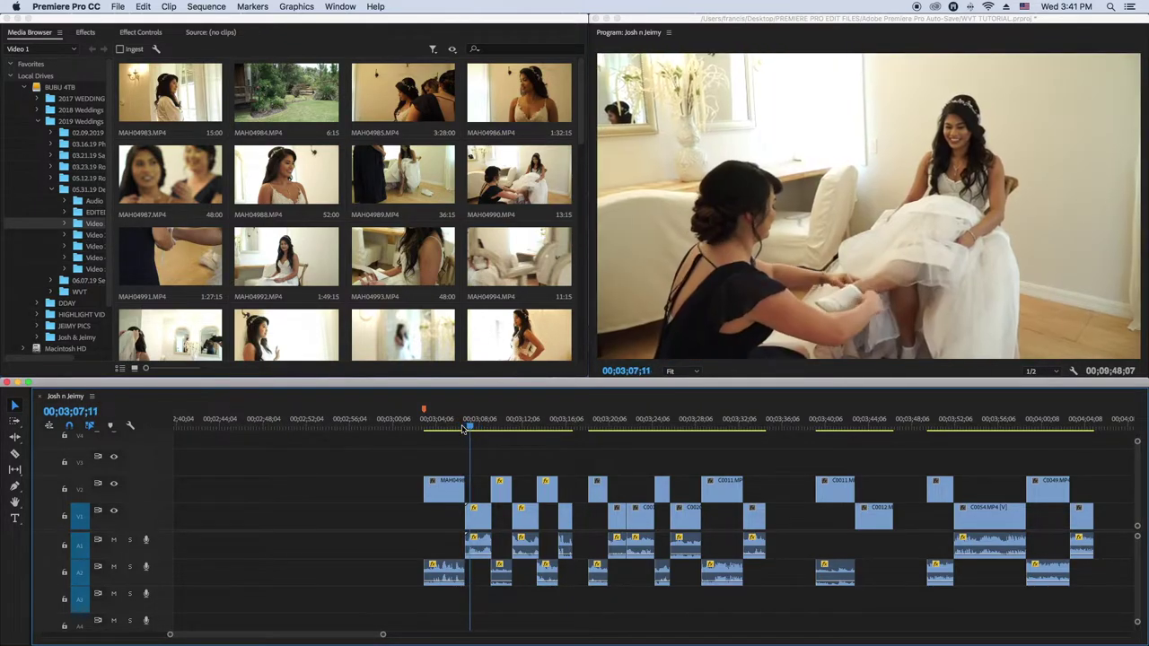
pyautogui.click(462, 428)
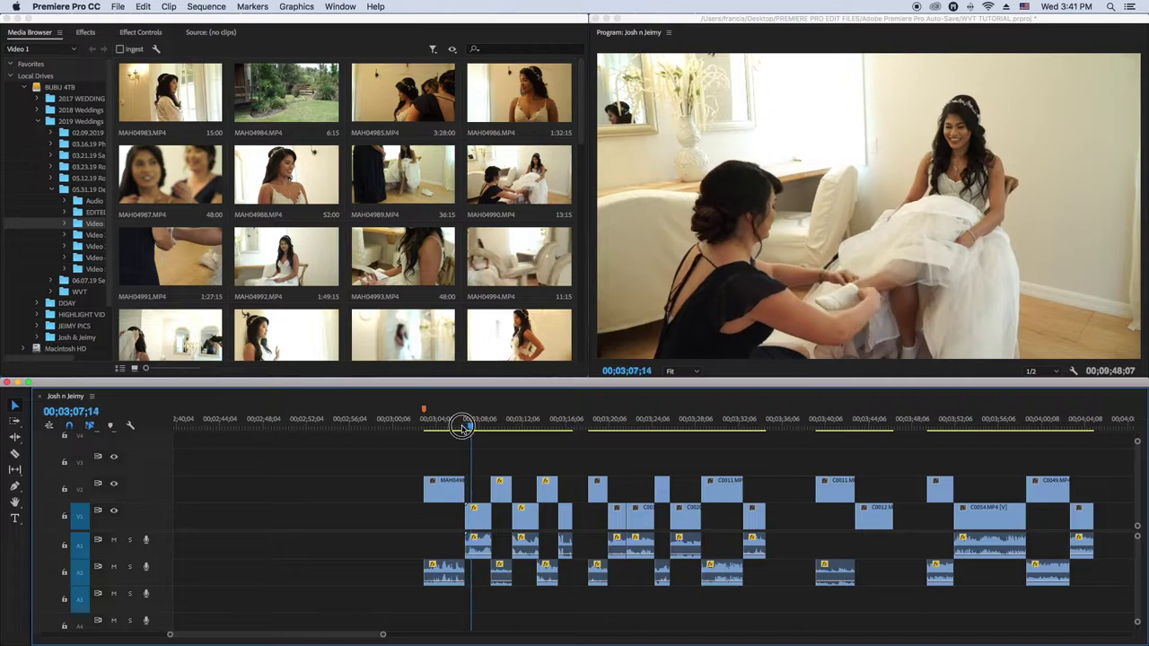
pyautogui.click(464, 429)
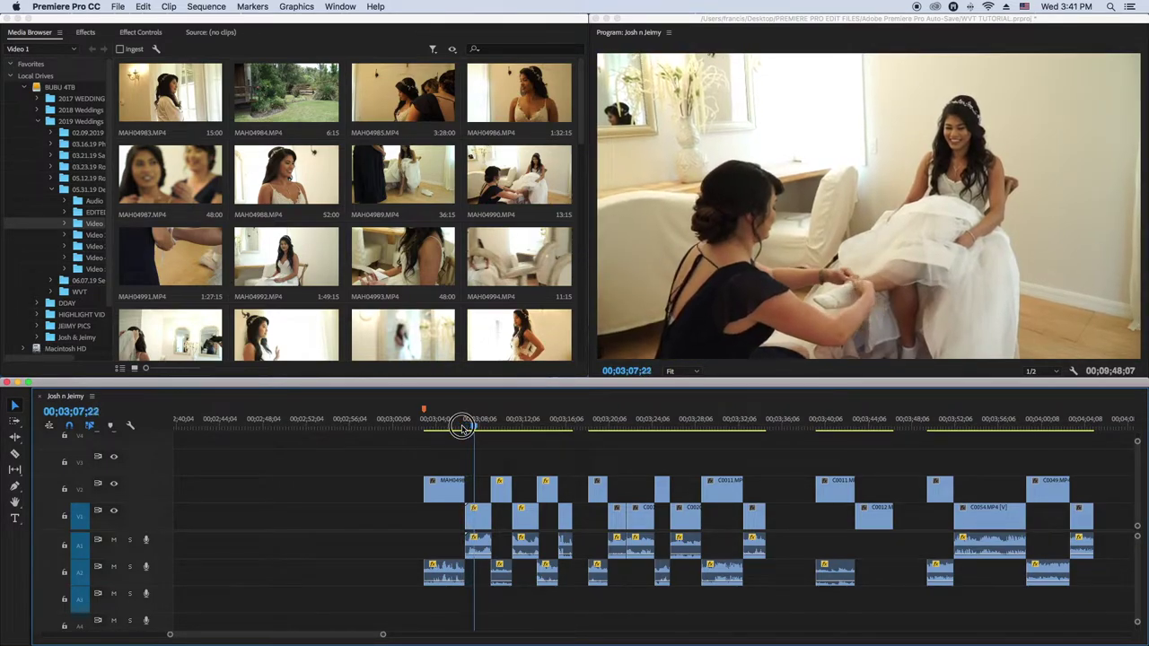
pyautogui.click(464, 428)
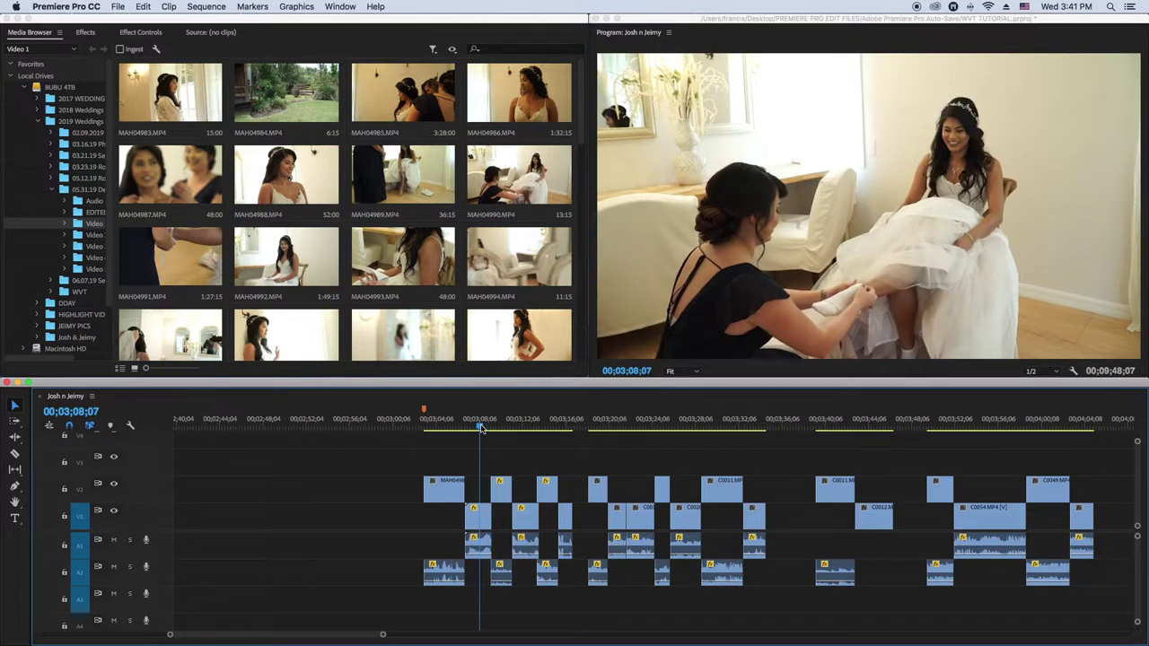
# - Review the cuts between the shoe-fitting clips on V1 and V2 from 00;03;08;07 to about 00;03;16;12
pyautogui.moveTo(482, 428); pyautogui.dragTo(481, 428)
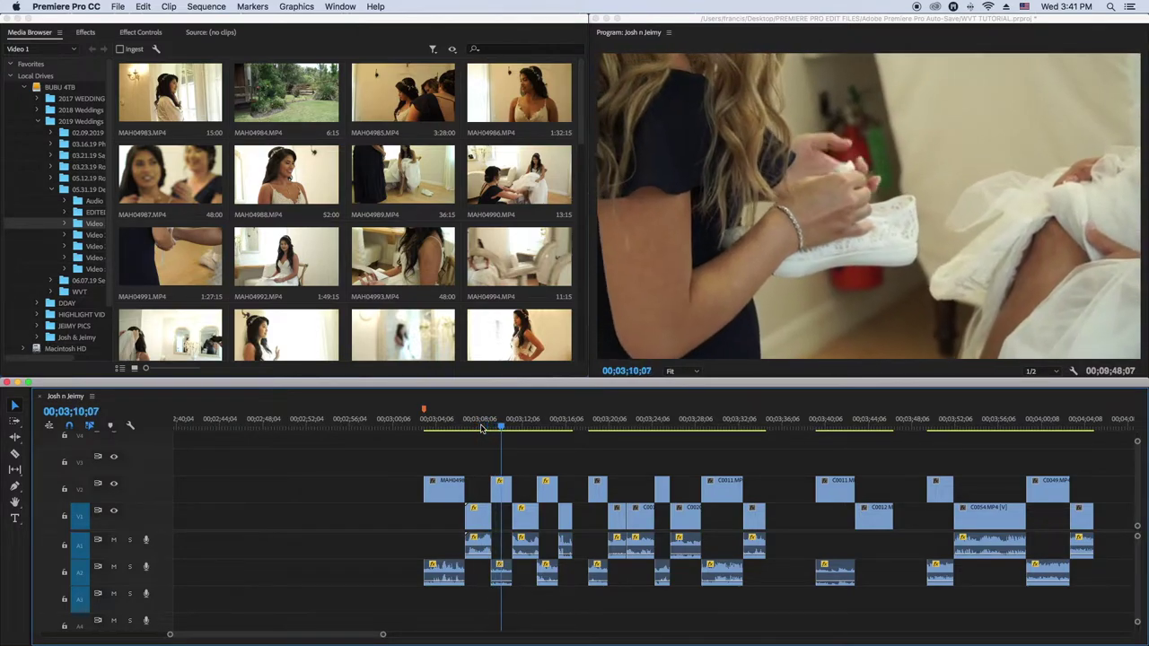
pyautogui.moveTo(482, 428); pyautogui.dragTo(497, 425)
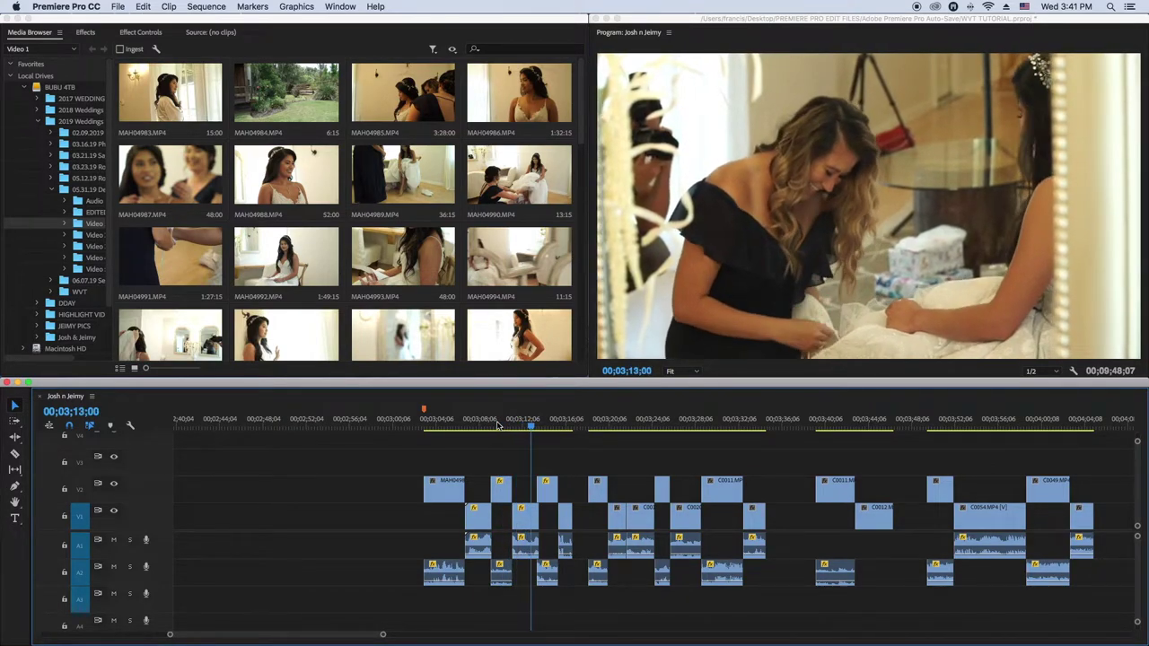
pyautogui.click(505, 426)
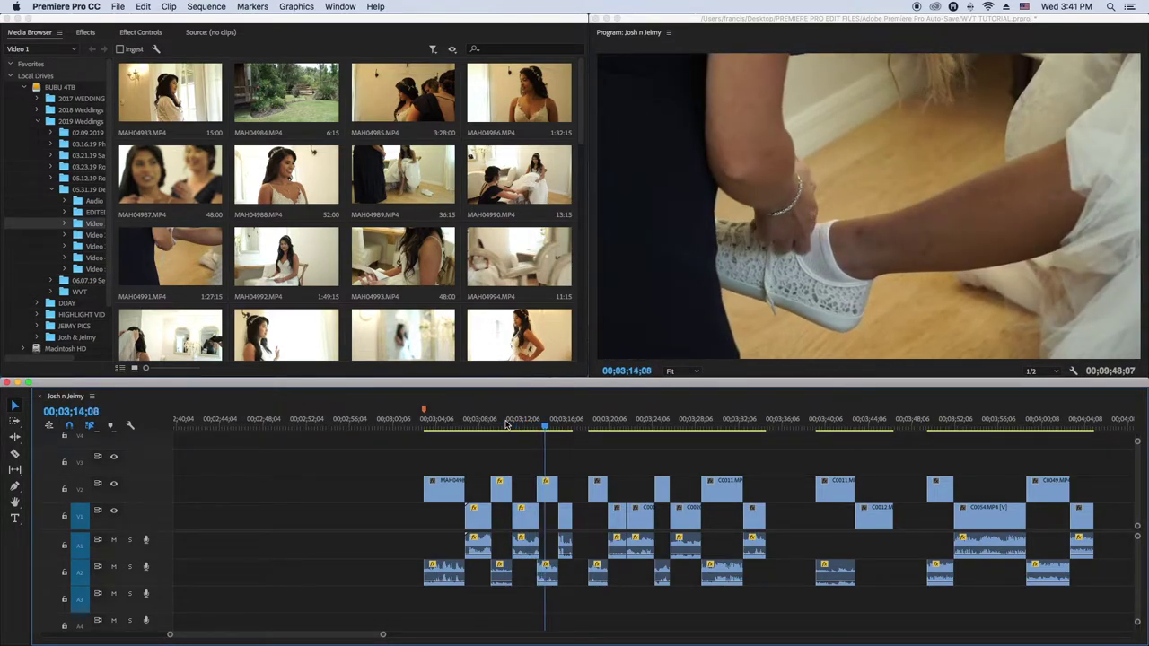
pyautogui.click(526, 425)
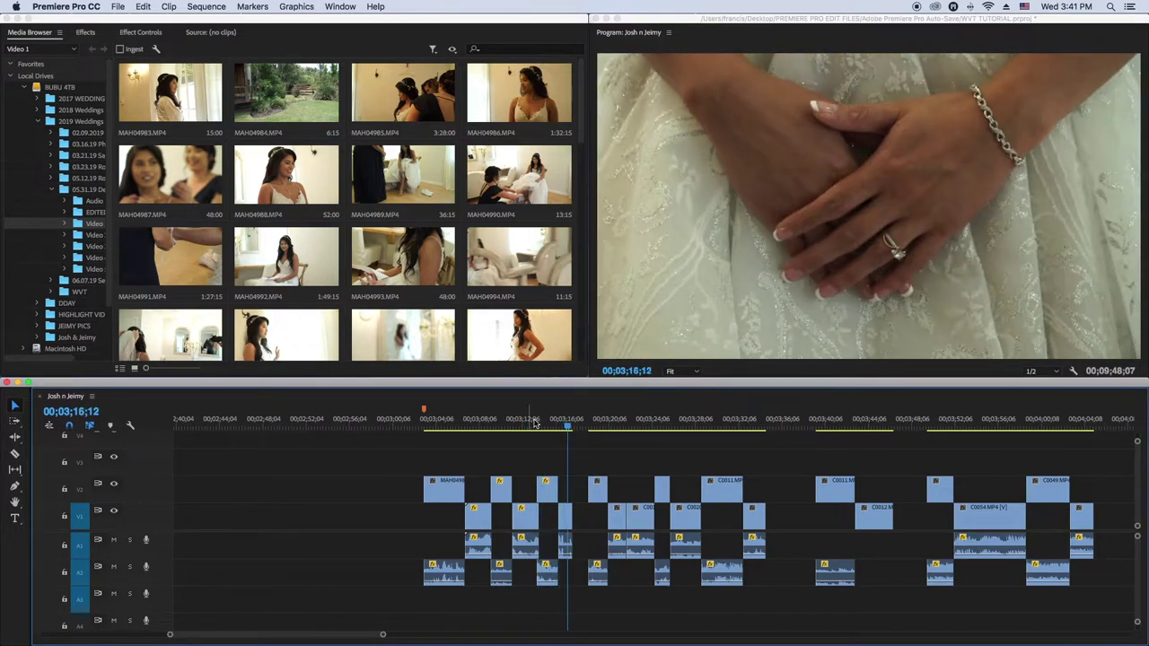
# - Replay the ending on the folded-hands close-up from about 00;03;15;27 and park the playhead on the V2 clip at 00;03;18;09
pyautogui.click(550, 422)
pyautogui.hscroll(-1, 549, 422)
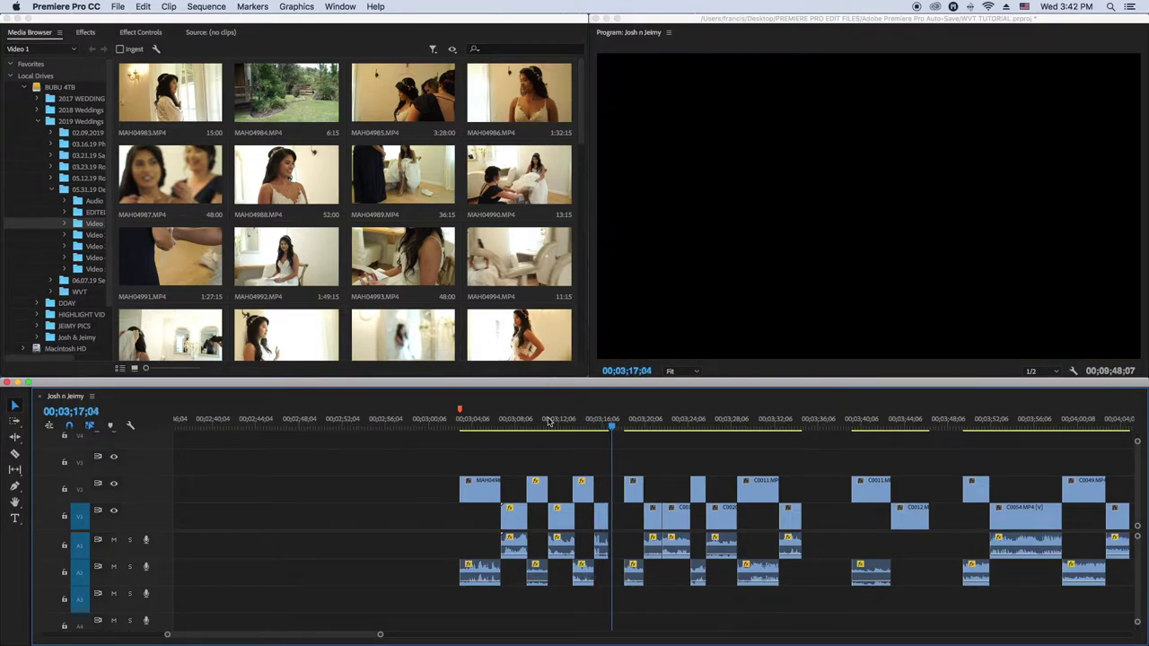
pyautogui.click(583, 423)
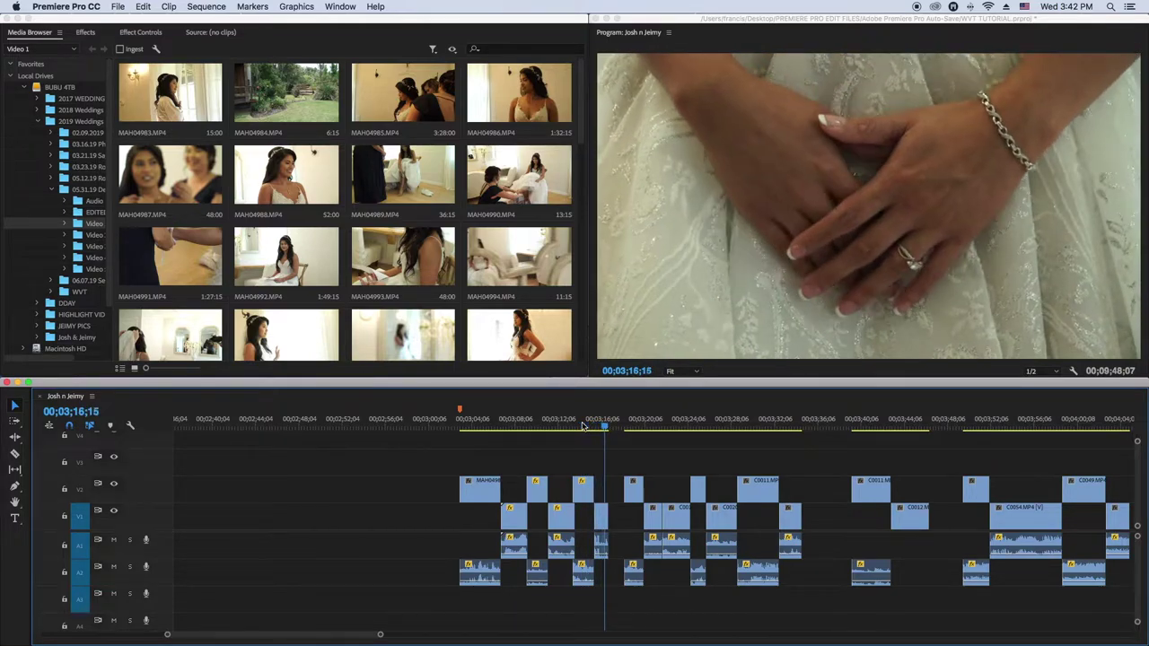
pyautogui.click(600, 422)
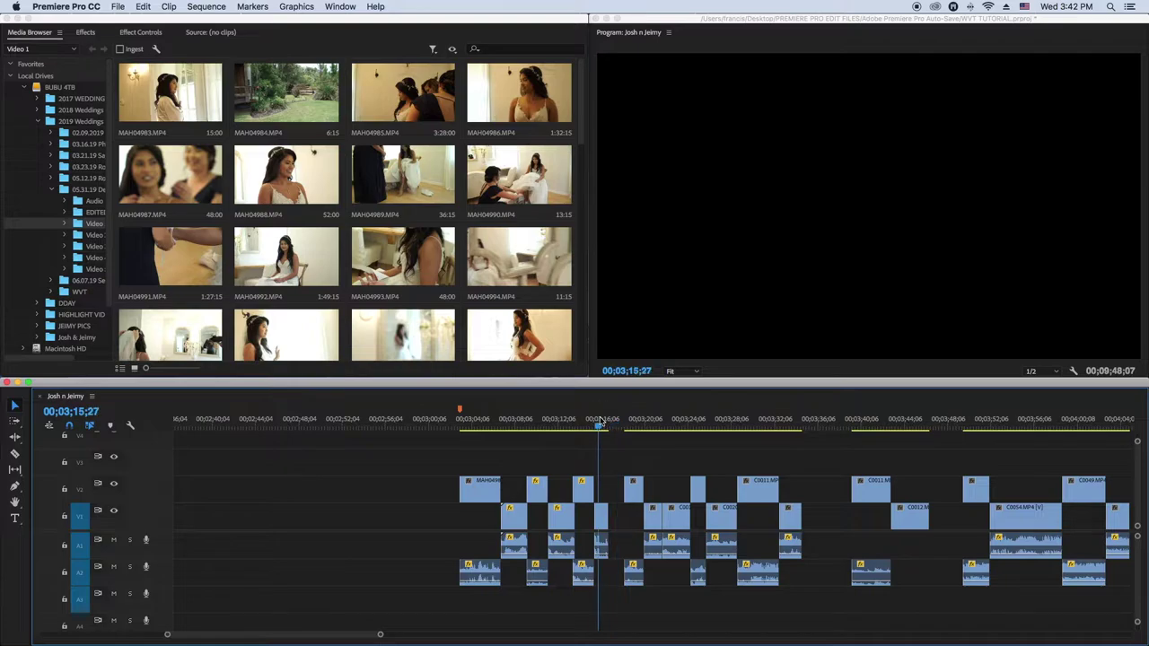
pyautogui.press('space')
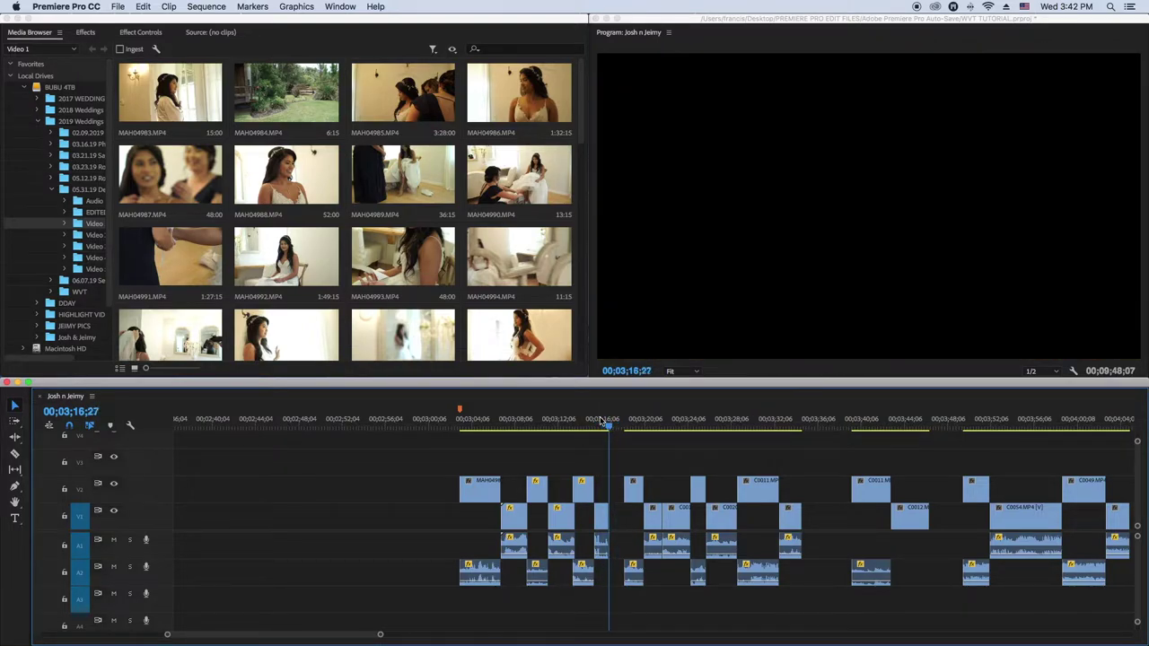
pyautogui.click(599, 422)
pyautogui.press('space')
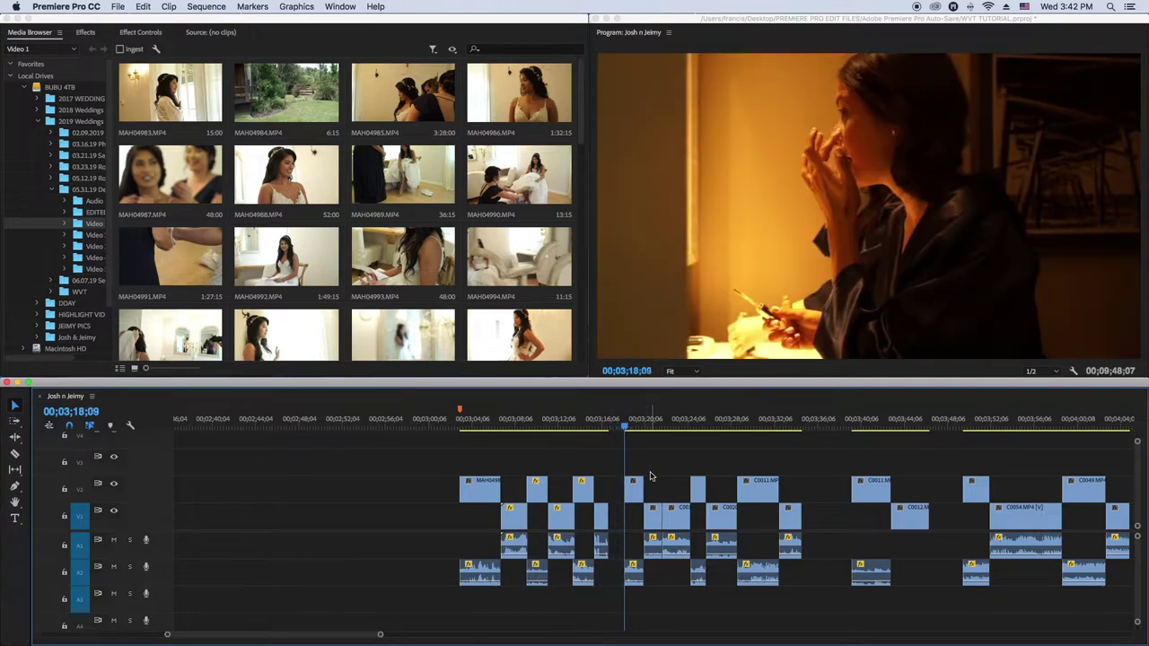
# - Look back through the shoe-fitting clips to the V2 hand-holding close-up around 00;03;04;03
pyautogui.click(606, 419)
pyautogui.press('space')
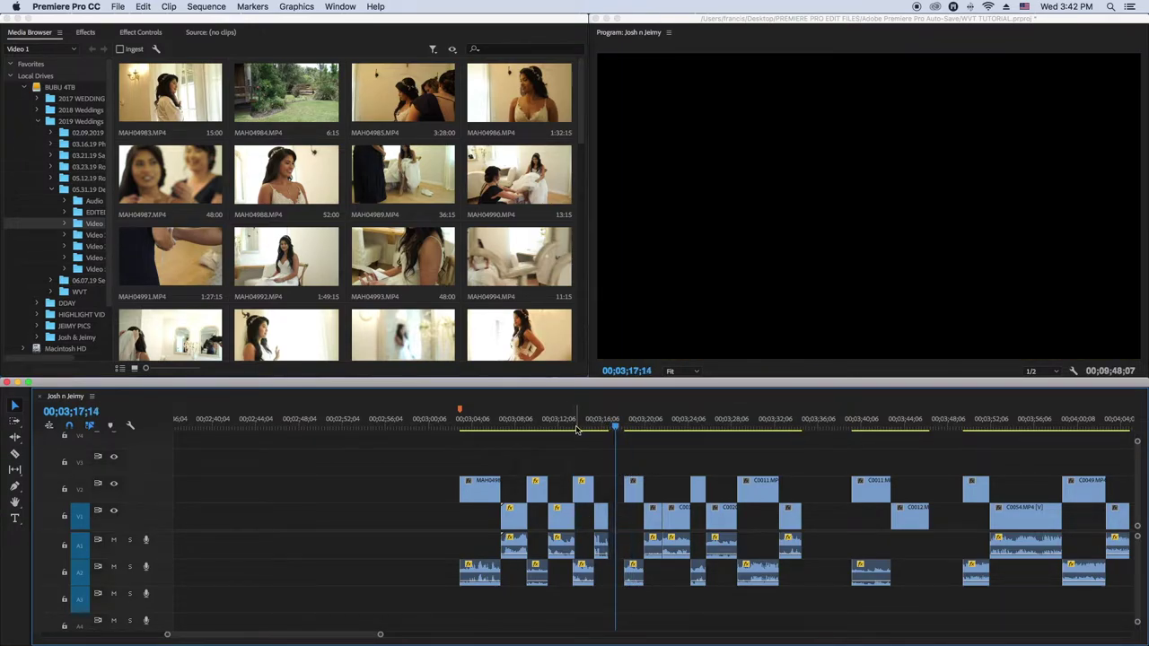
pyautogui.click(573, 428)
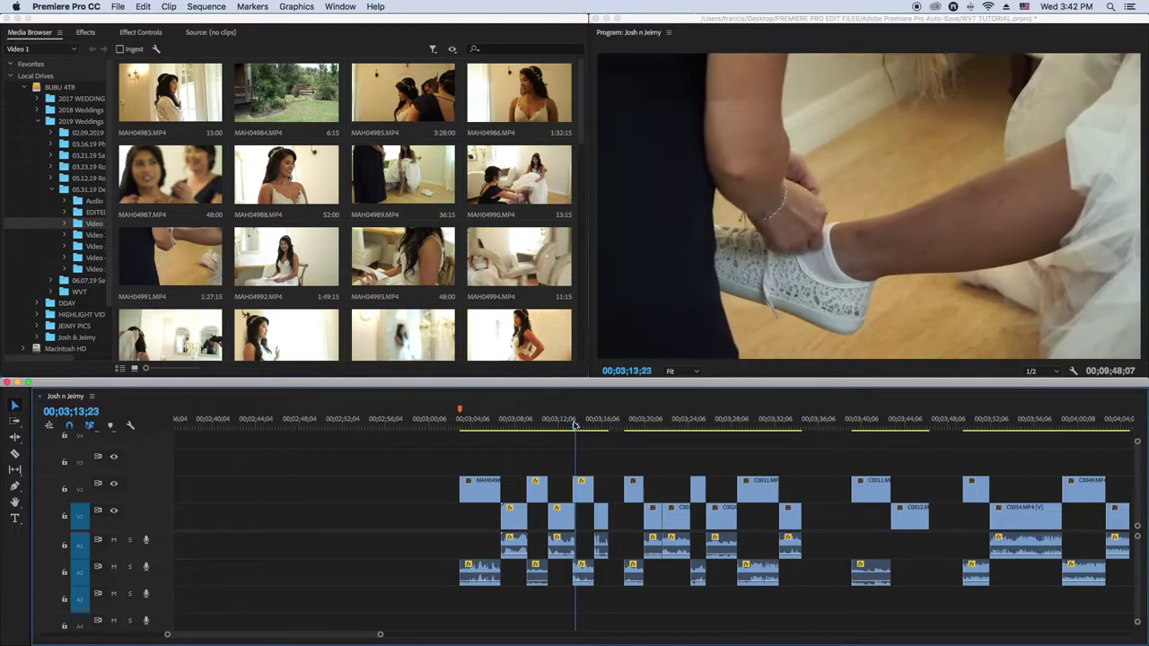
pyautogui.click(528, 421)
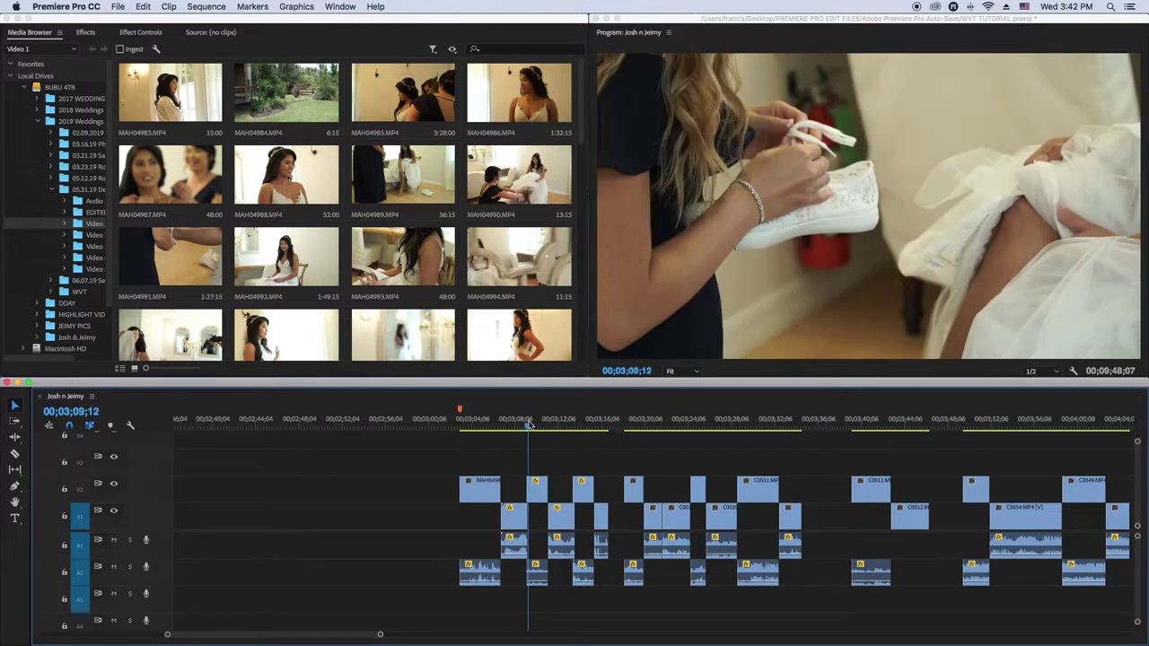
pyautogui.click(459, 427)
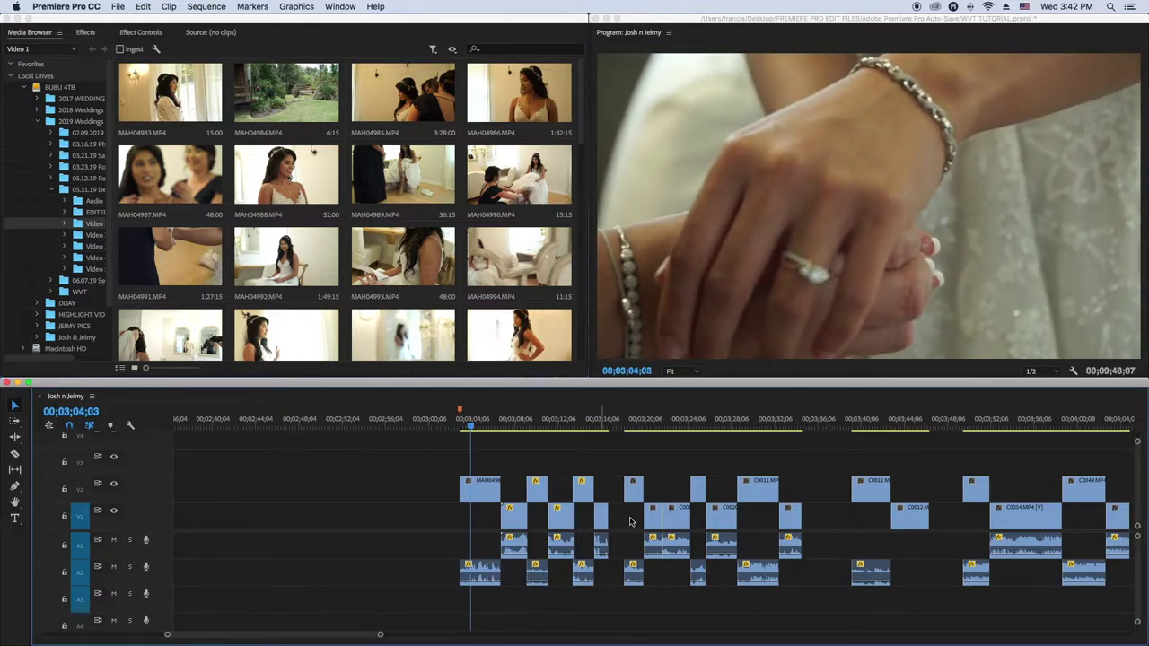
# - Review the cuts from the warm-lit V2 clip at 00;03;19;24 through the makeup clips to about 00;03;26;28
pyautogui.click(634, 422)
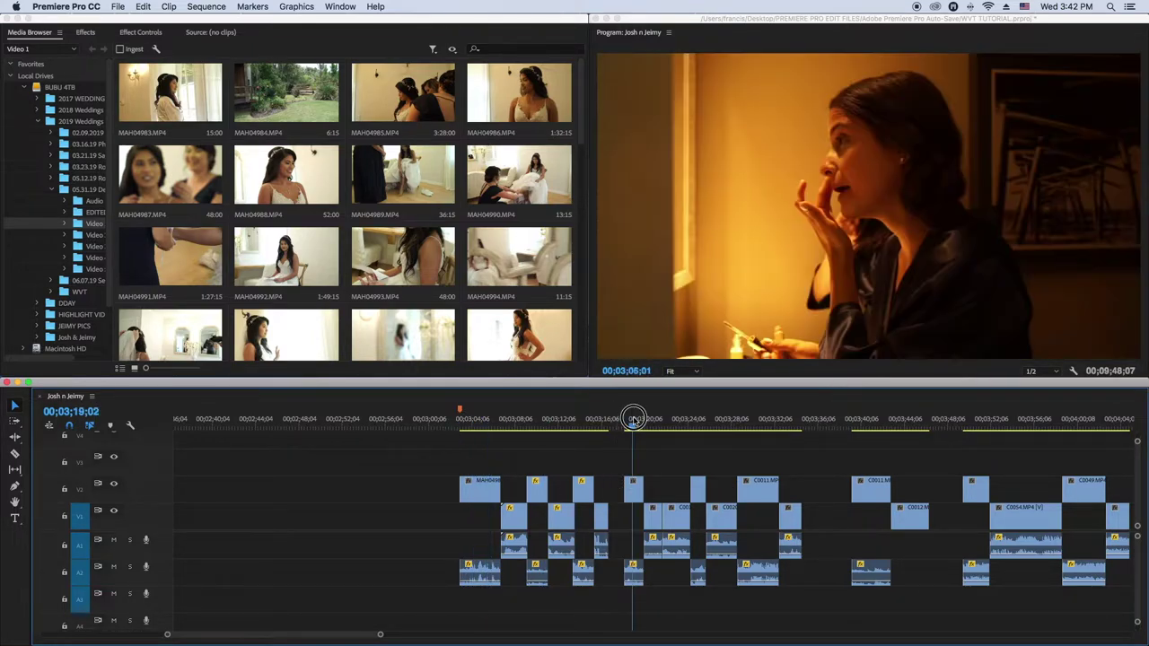
pyautogui.moveTo(636, 422); pyautogui.dragTo(642, 422)
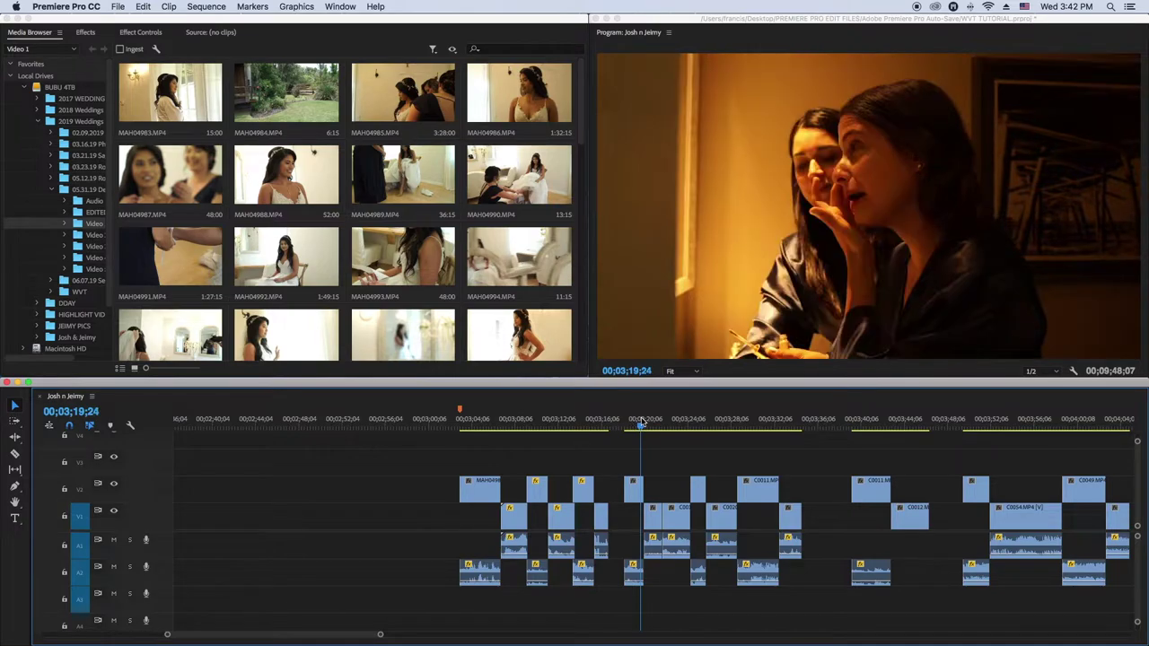
pyautogui.press('space')
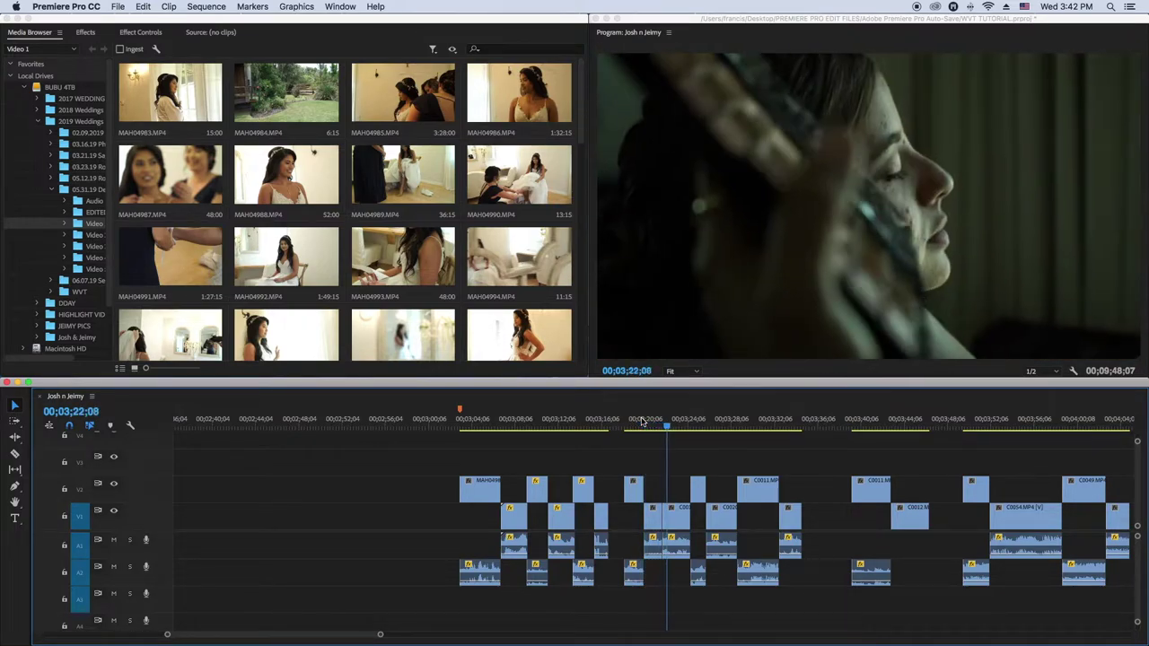
pyautogui.click(642, 422)
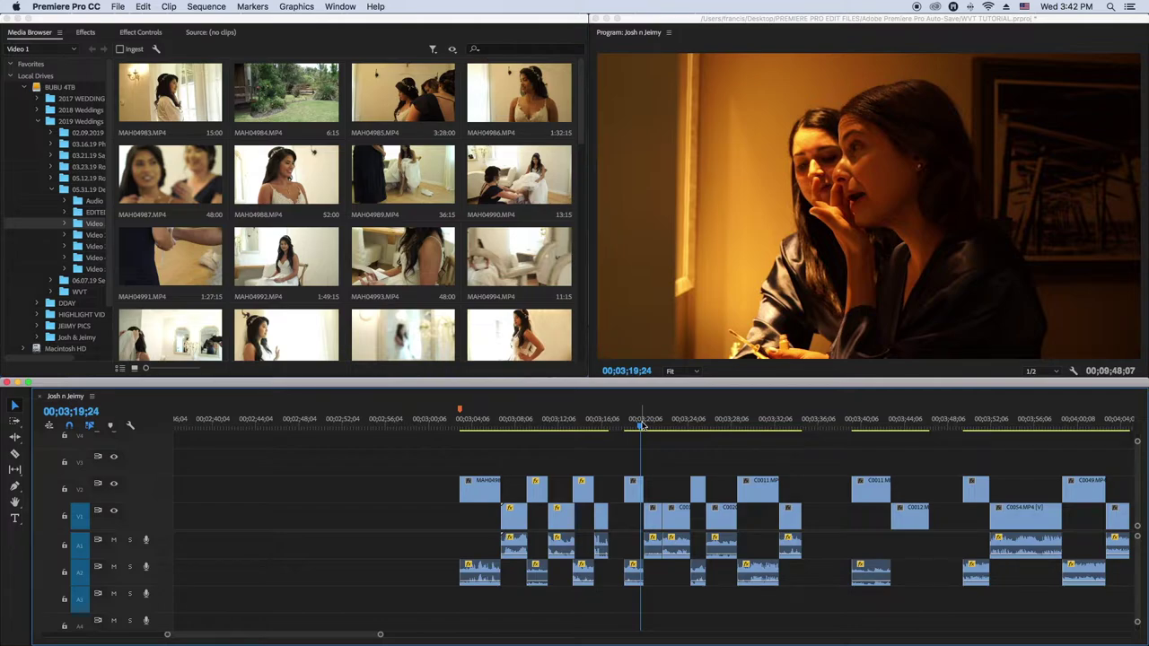
pyautogui.press('space')
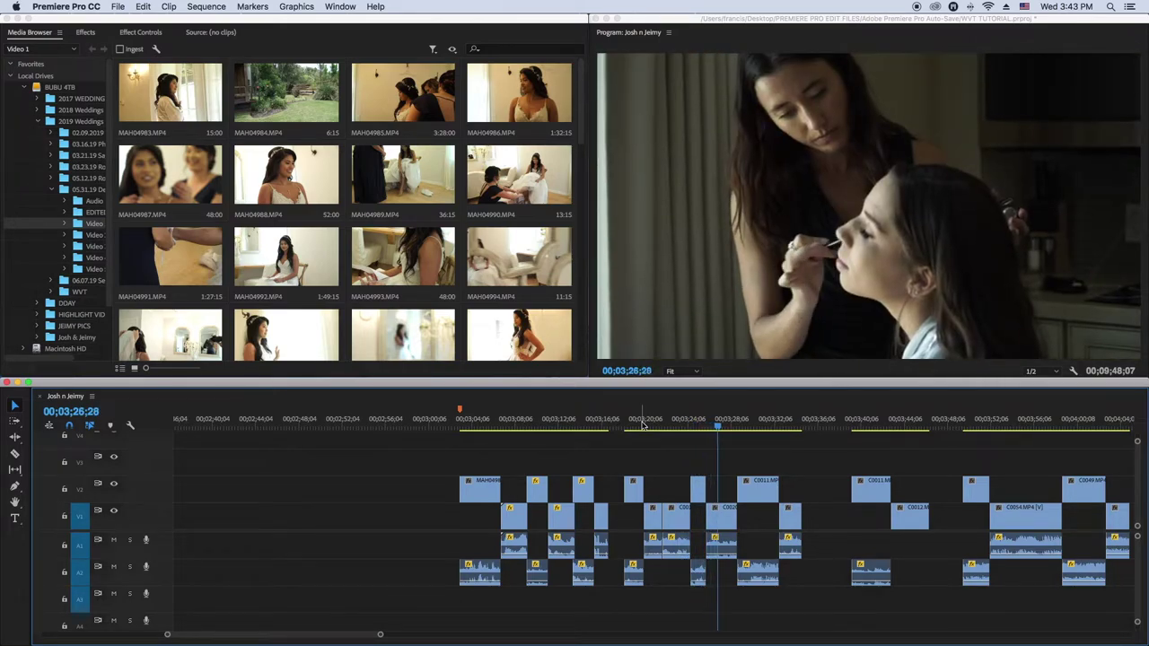
# - Move the V1 clip of the bride opening the curtains away from the makeup sequence, starting at about 00;03;34;16
pyautogui.click(659, 420)
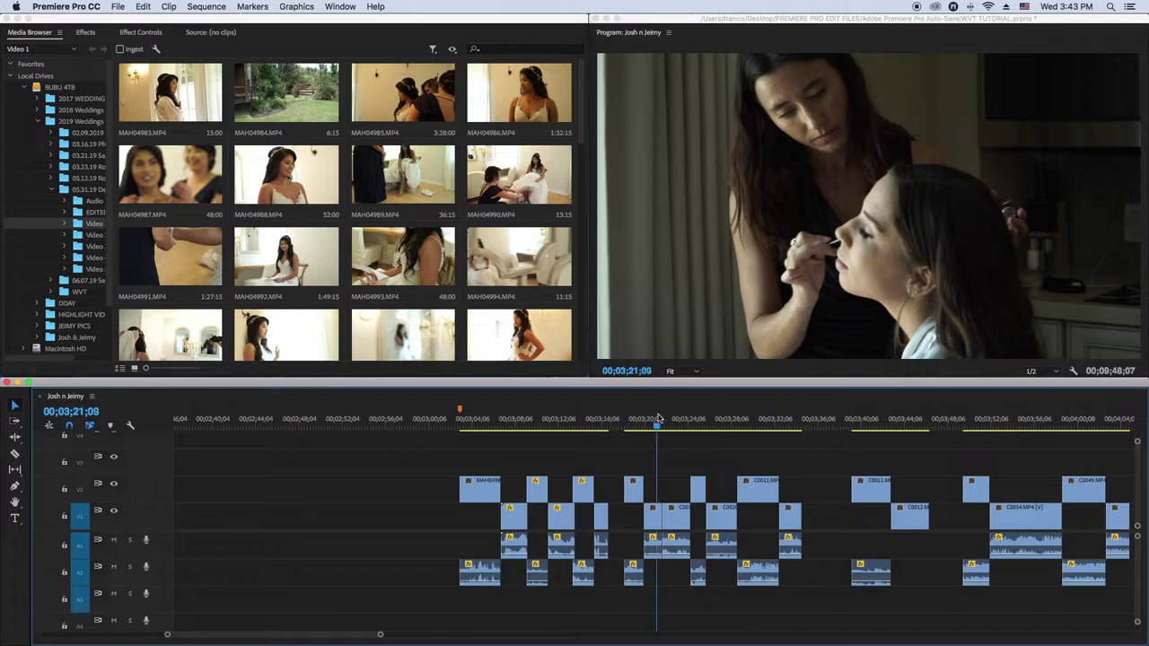
pyautogui.moveTo(666, 420); pyautogui.dragTo(681, 420)
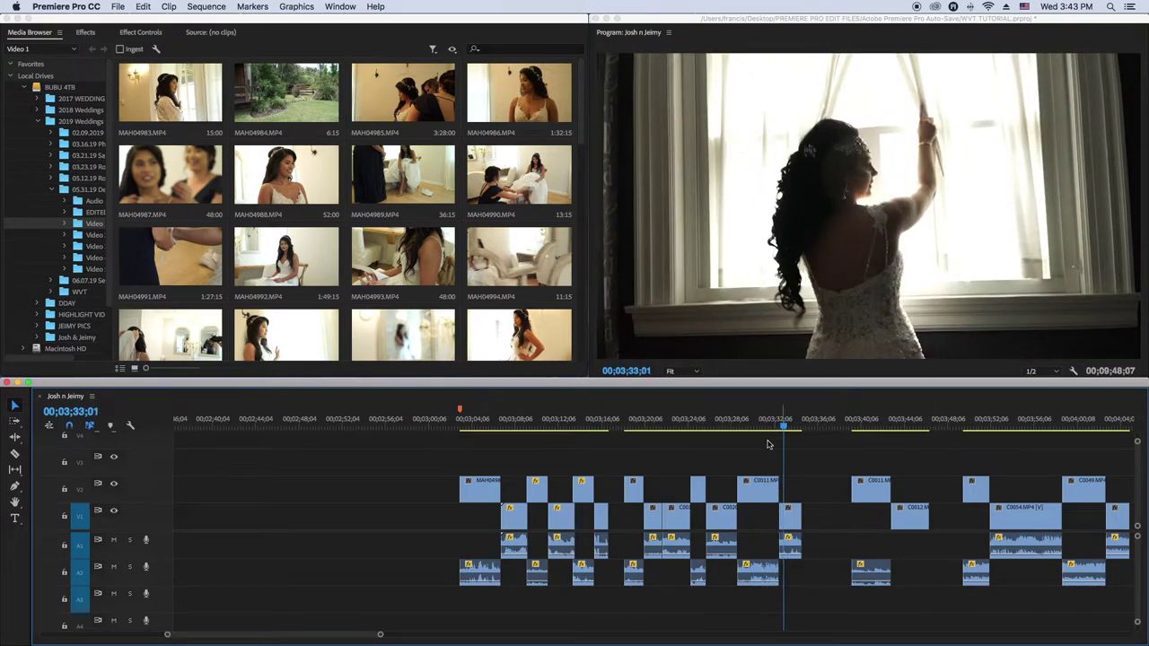
pyautogui.moveTo(794, 531); pyautogui.dragTo(813, 531)
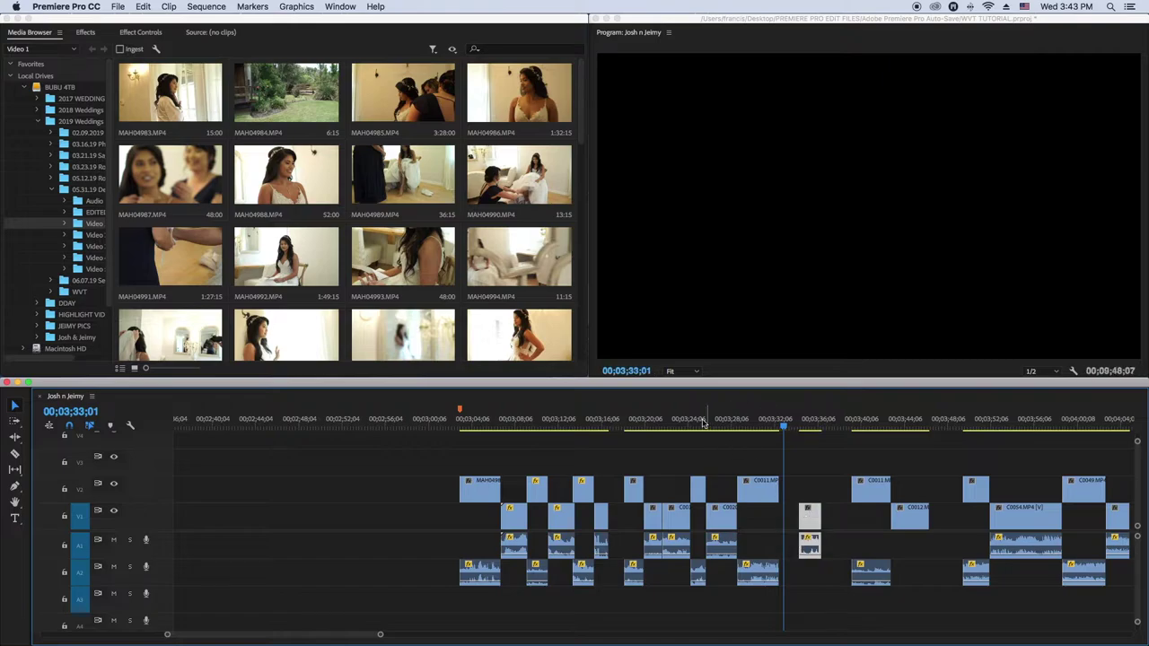
# - Replay the makeup sequence from 00;03;20;19 to about 00;03;31;10, rechecking the mascara close-up at 00;03;24;15
pyautogui.click(650, 422)
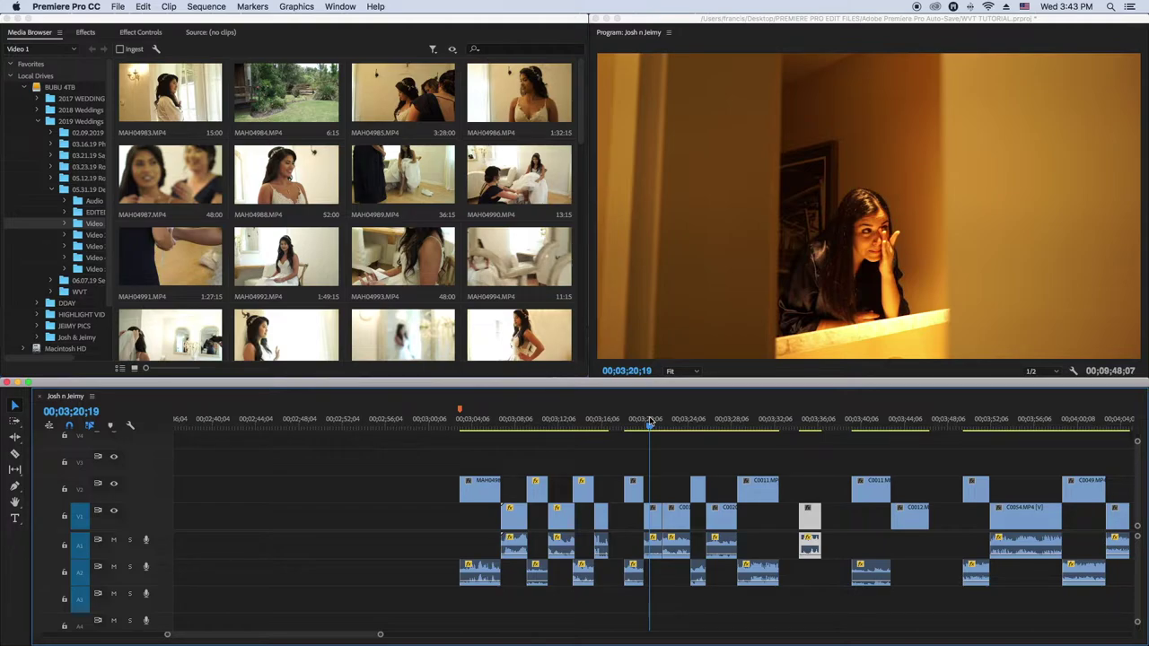
pyautogui.press('space')
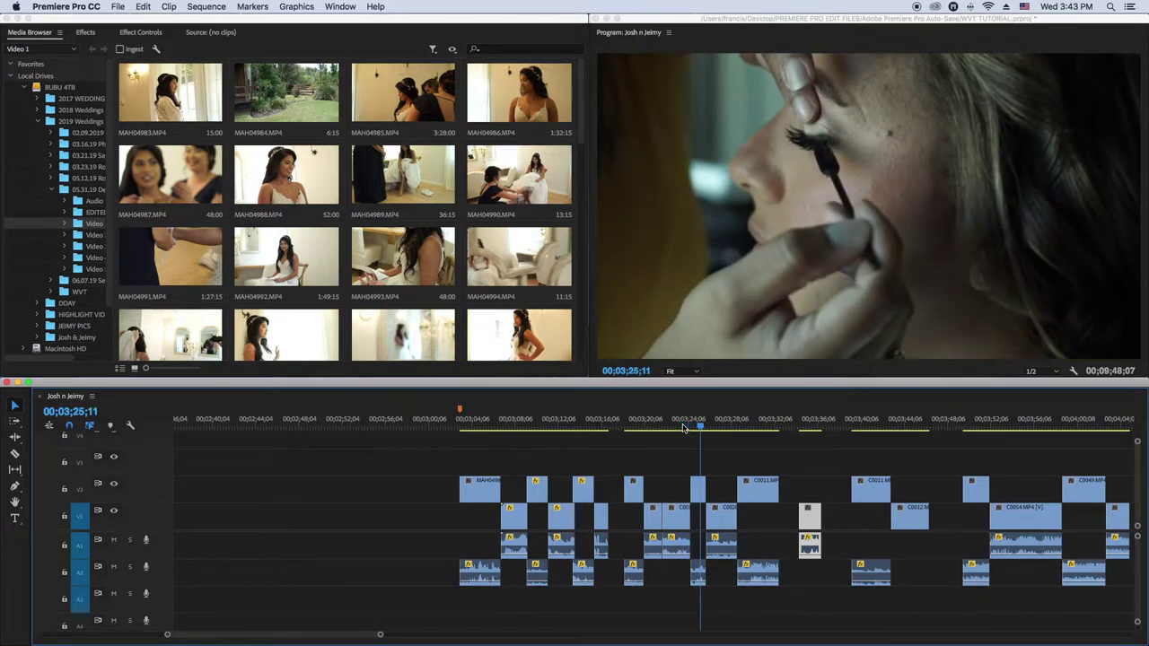
pyautogui.press('j')
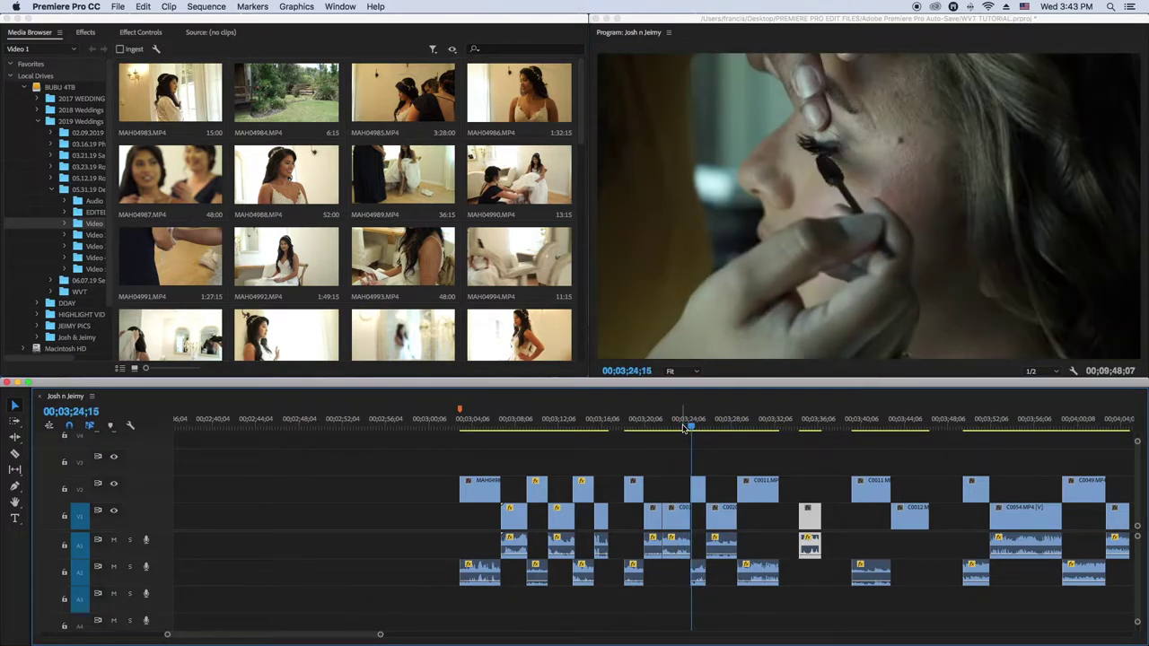
pyautogui.press('l')
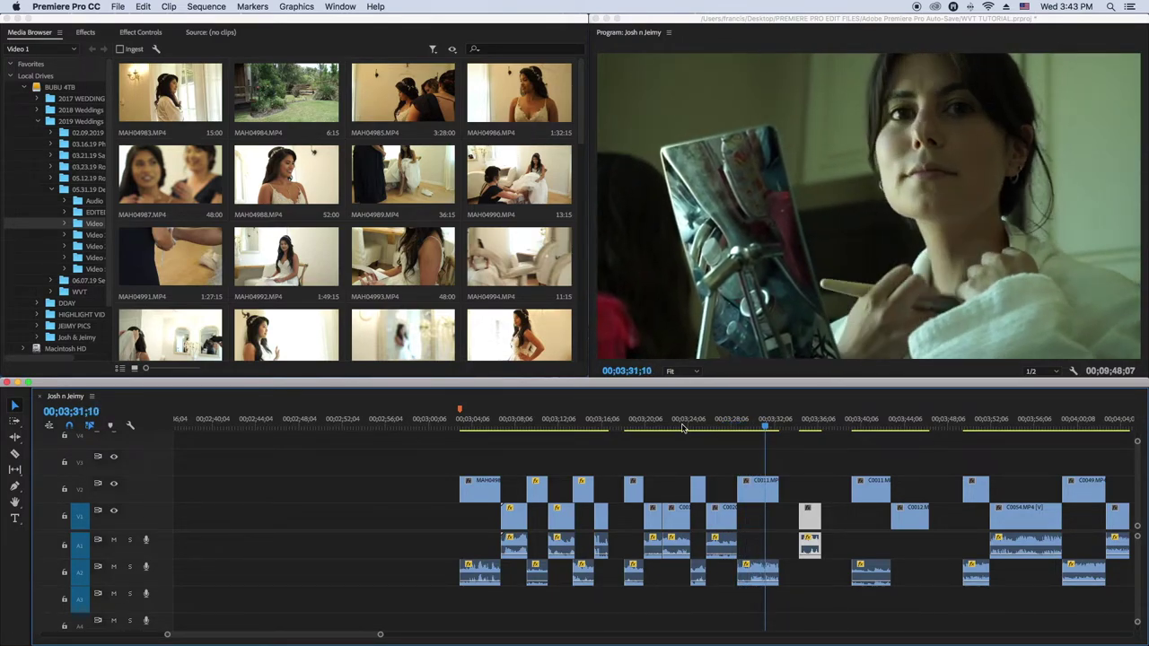
# - Replay the cut from the V1 makeup clip into the V2 mirror clip, checking the movement between about 00;03;28;03 and 00;03;31;16
pyautogui.click(760, 423)
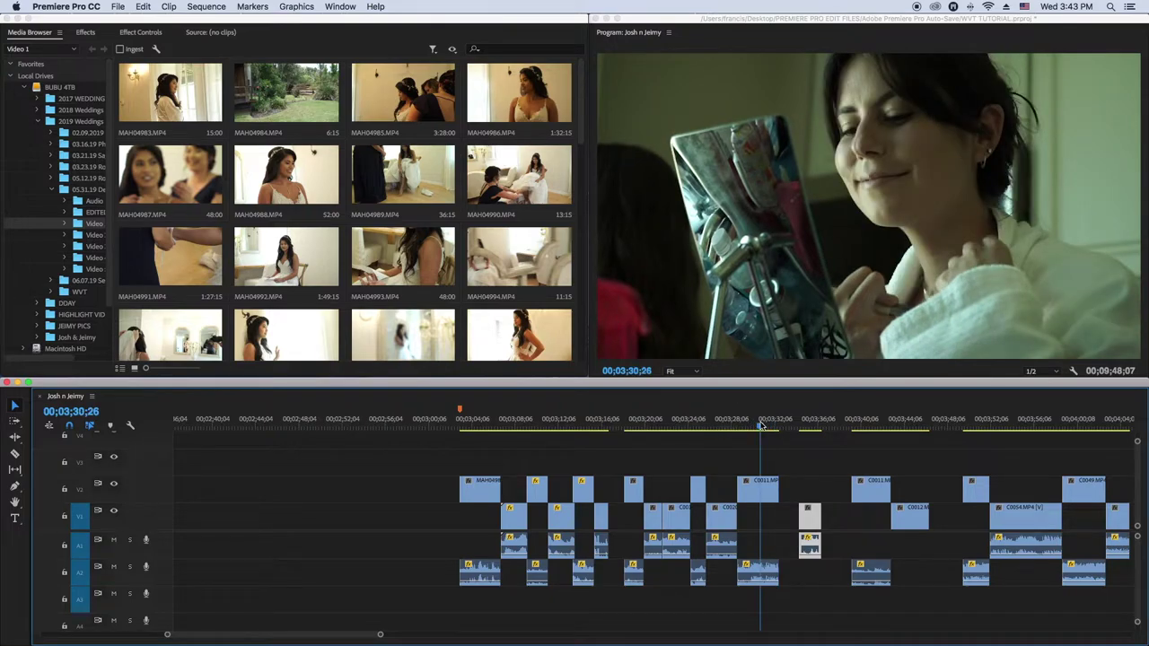
pyautogui.press('space')
pyautogui.click(760, 424)
pyautogui.press('space')
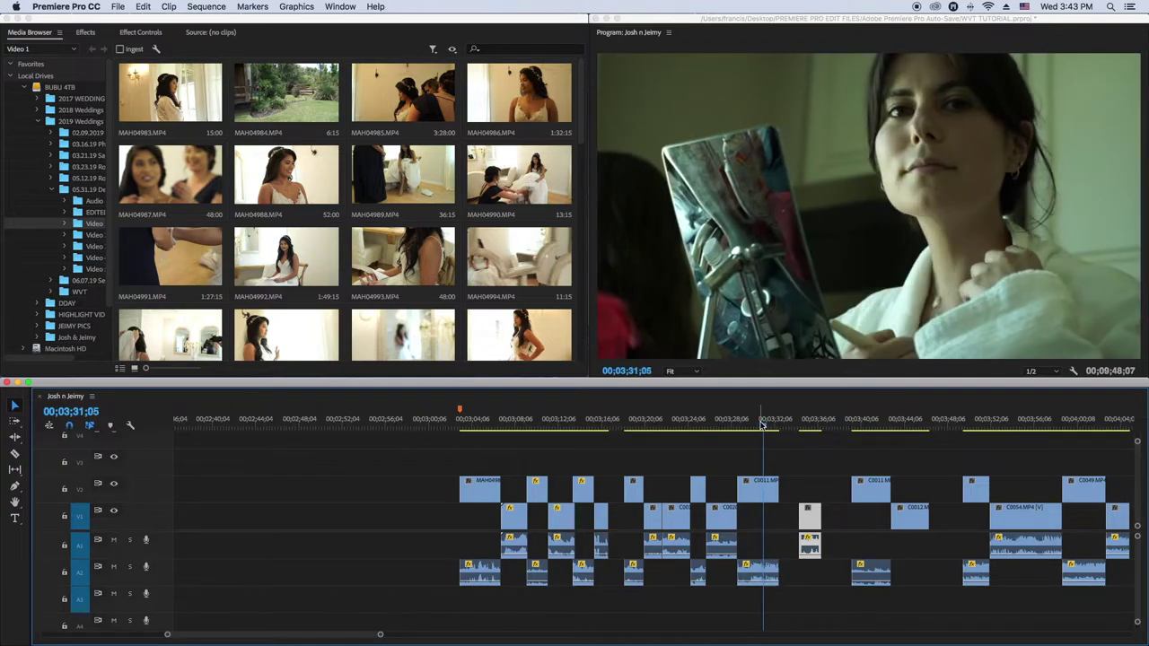
pyautogui.click(739, 423)
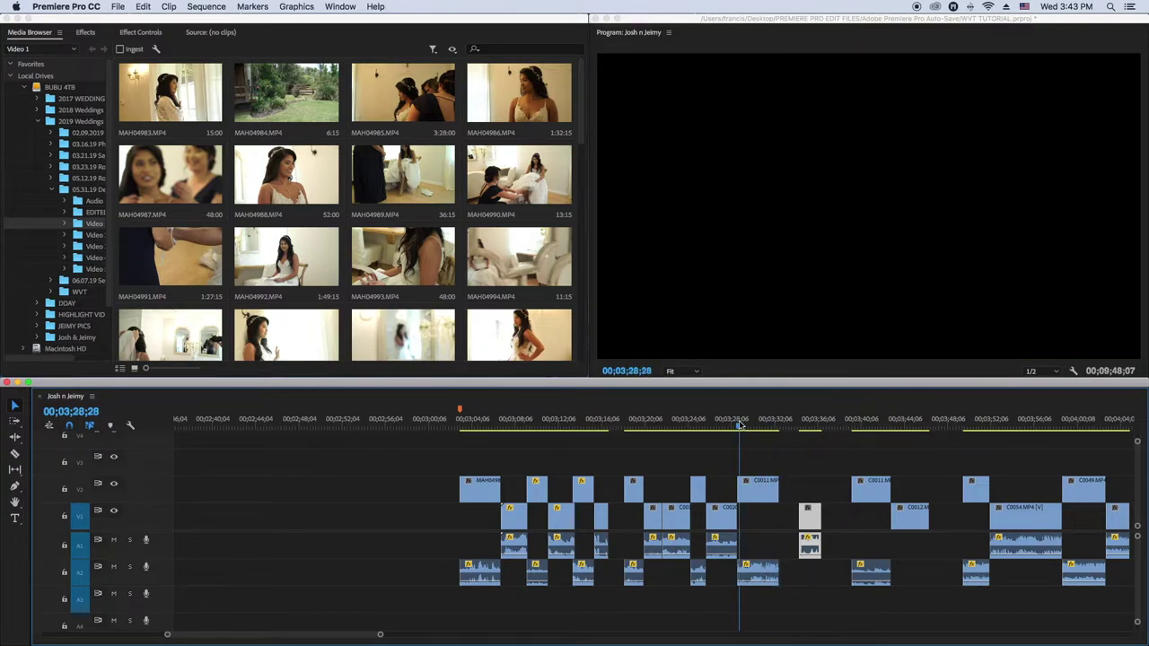
pyautogui.press('space')
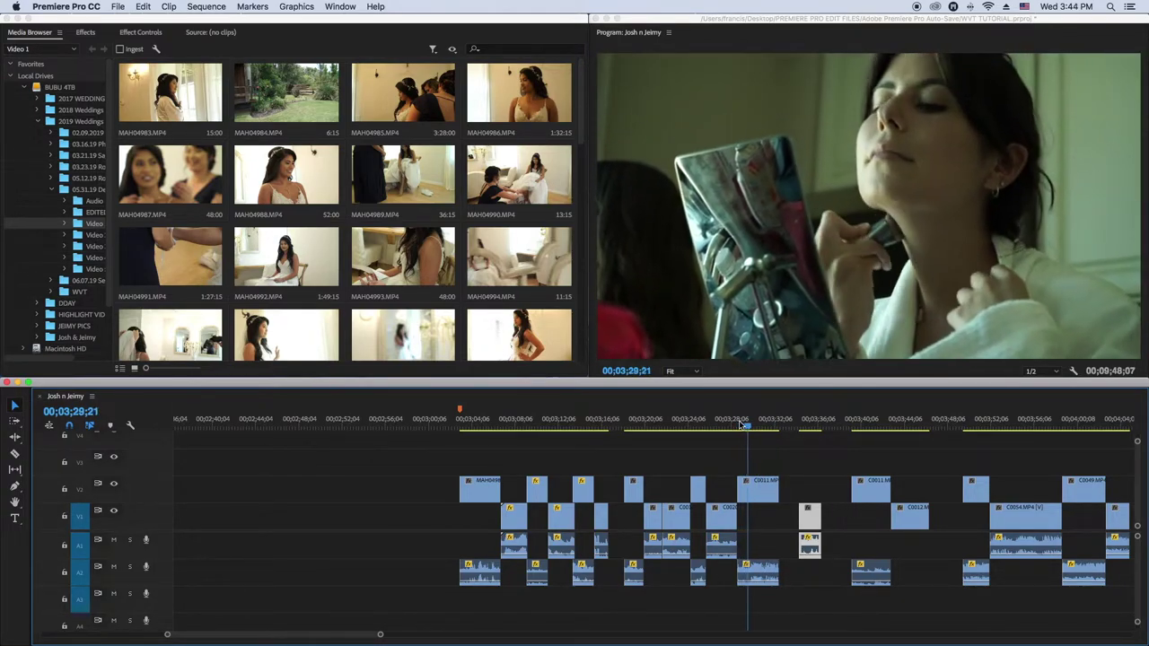
pyautogui.click(732, 427)
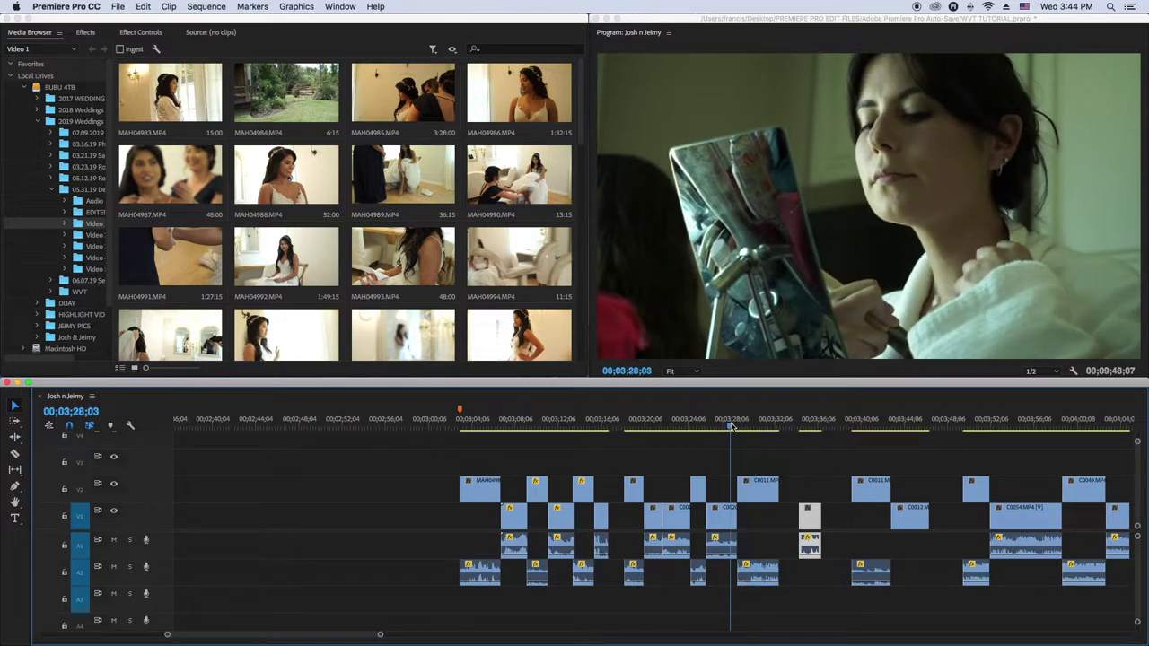
pyautogui.press('space')
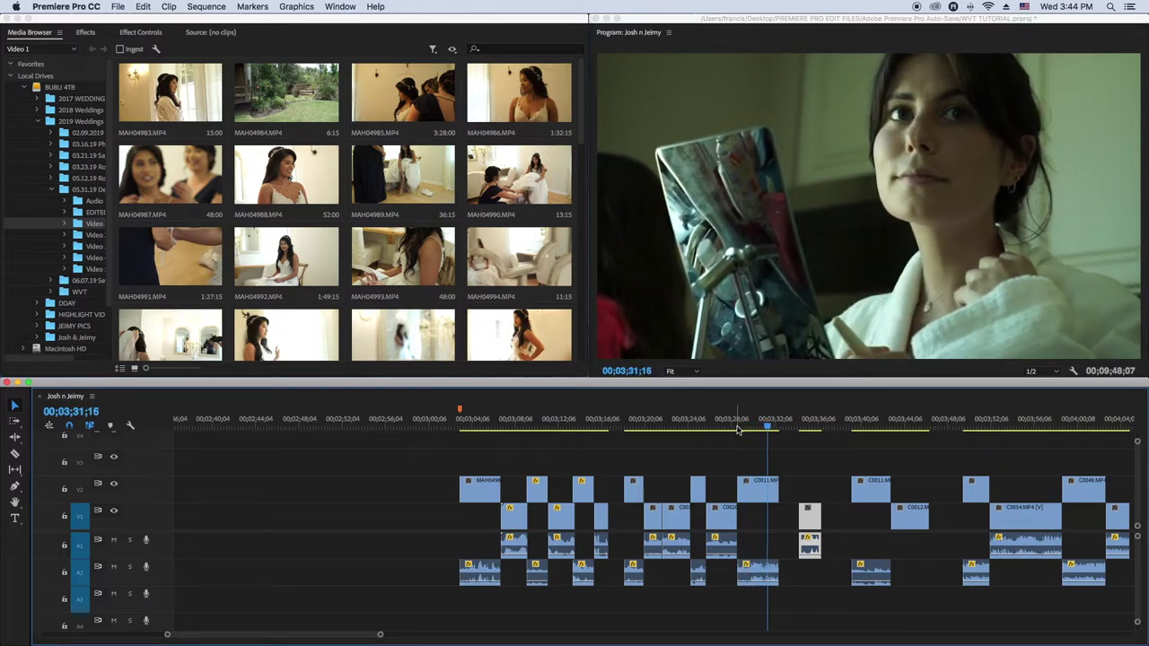
pyautogui.click(729, 426)
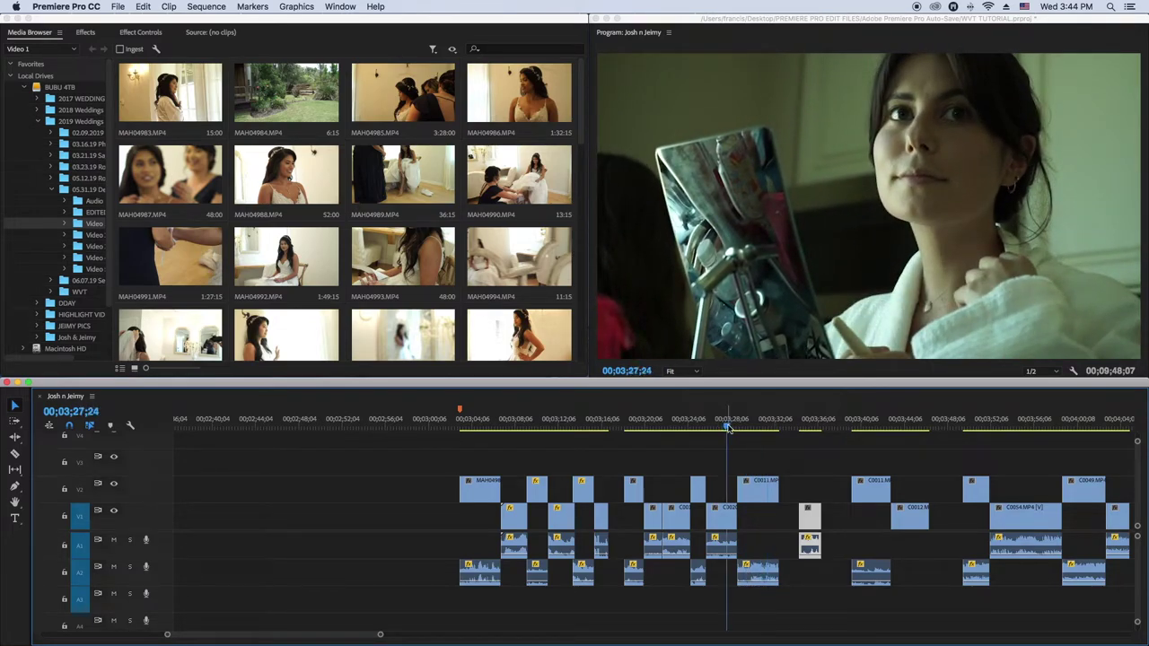
# - Inspect the V1 clip of the bride at the curtains near its start, around 00;03;34;25
pyautogui.hscroll(4, 731, 468)
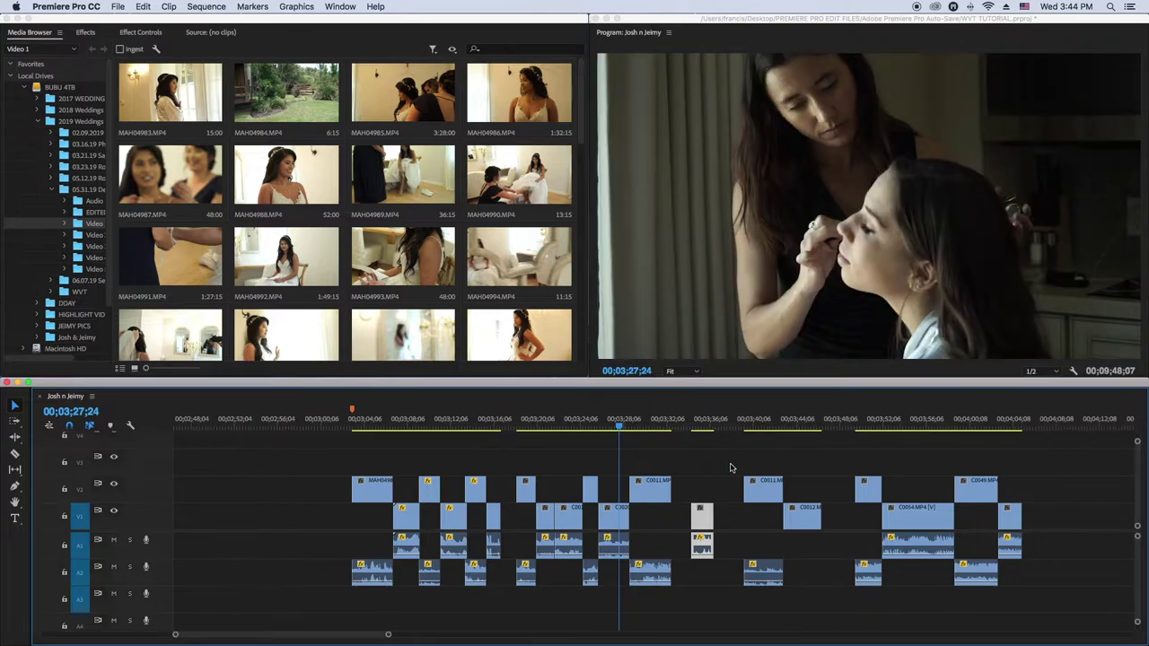
pyautogui.click(667, 424)
pyautogui.moveTo(665, 428)
pyautogui.mouseDown()
pyautogui.moveTo(648, 431)
pyautogui.moveTo(677, 432)
pyautogui.moveTo(643, 429)
pyautogui.moveTo(657, 434)
pyautogui.mouseUp()
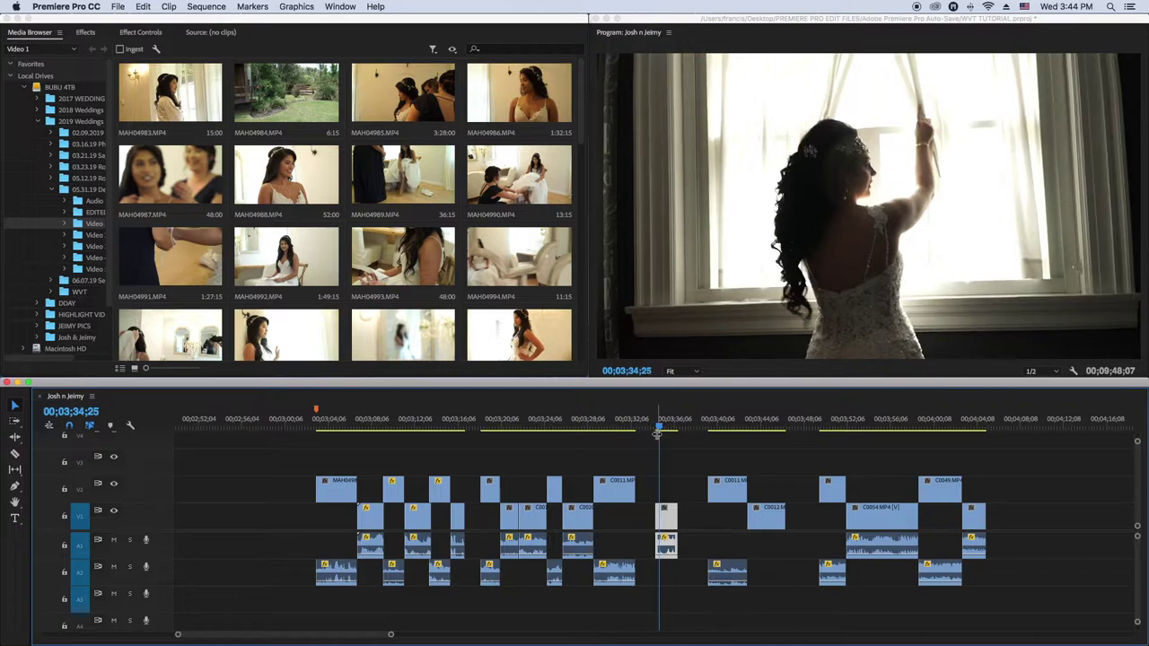
# - Review the cut from the V2 clip of the groom reading into the V1 vow-book close-up, from 00;03;42;05 to about 00;03;46;24
pyautogui.click(710, 425)
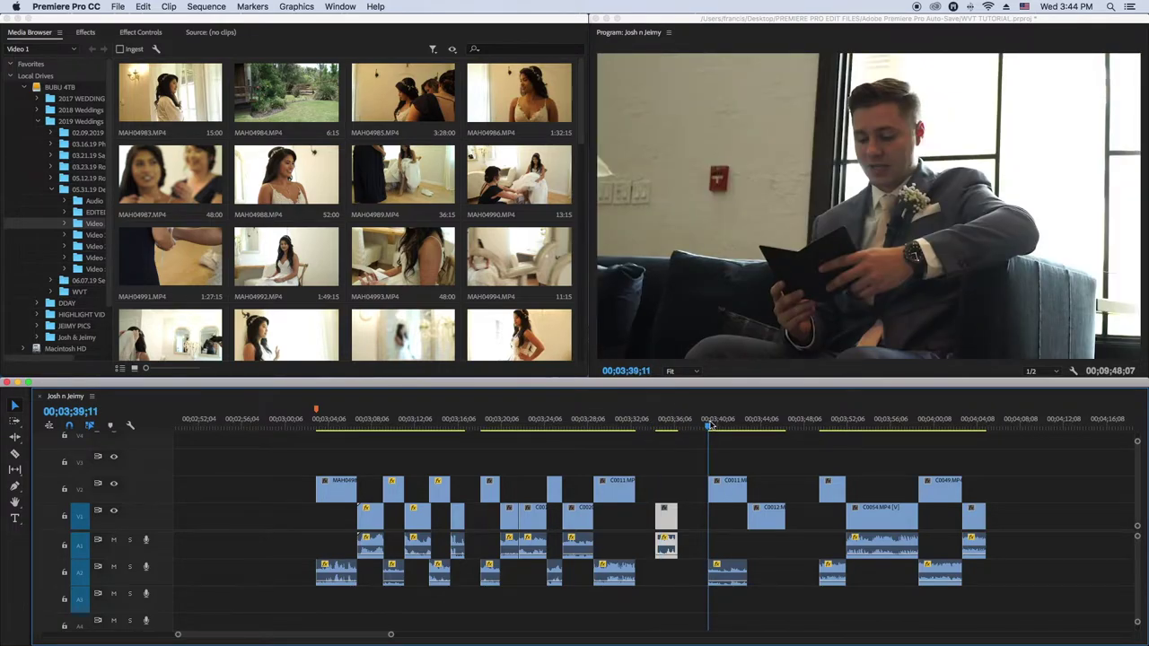
pyautogui.moveTo(710, 427); pyautogui.dragTo(740, 429)
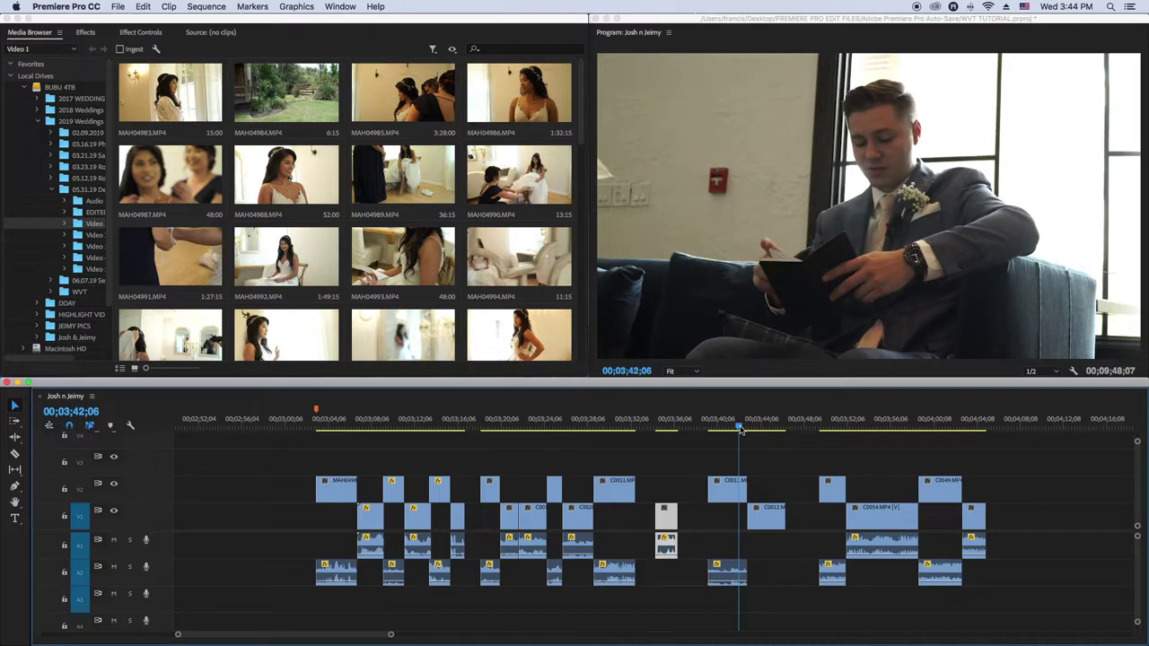
pyautogui.press('space')
pyautogui.press('space')
pyautogui.press('space')
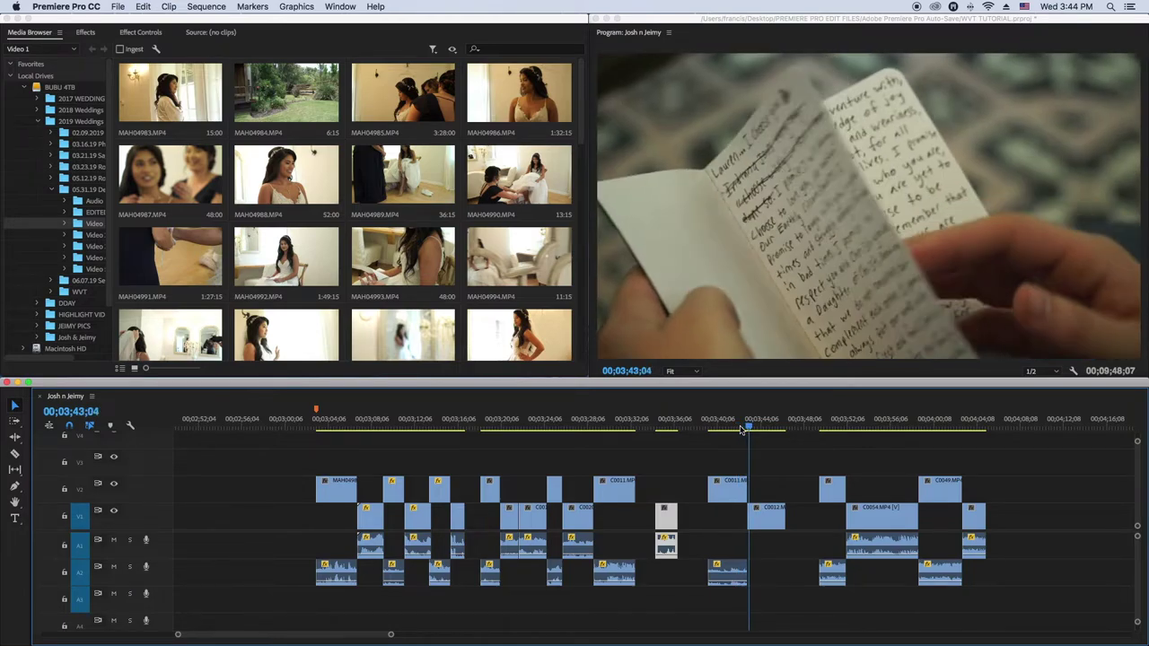
pyautogui.press('space')
pyautogui.press('space')
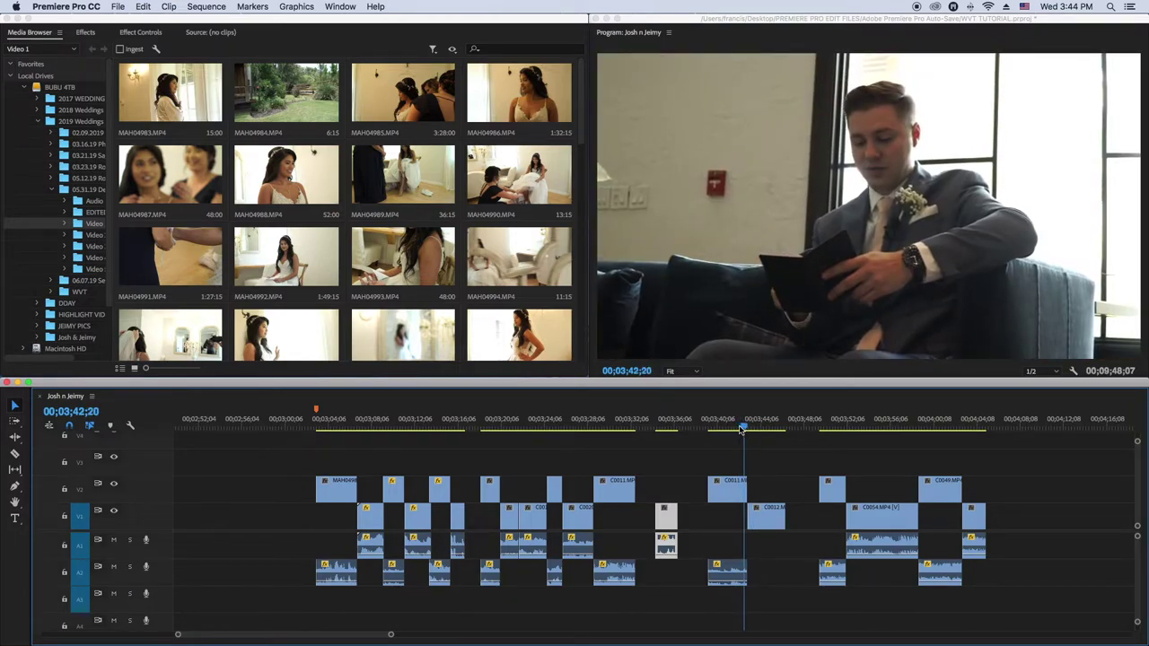
pyautogui.press('space')
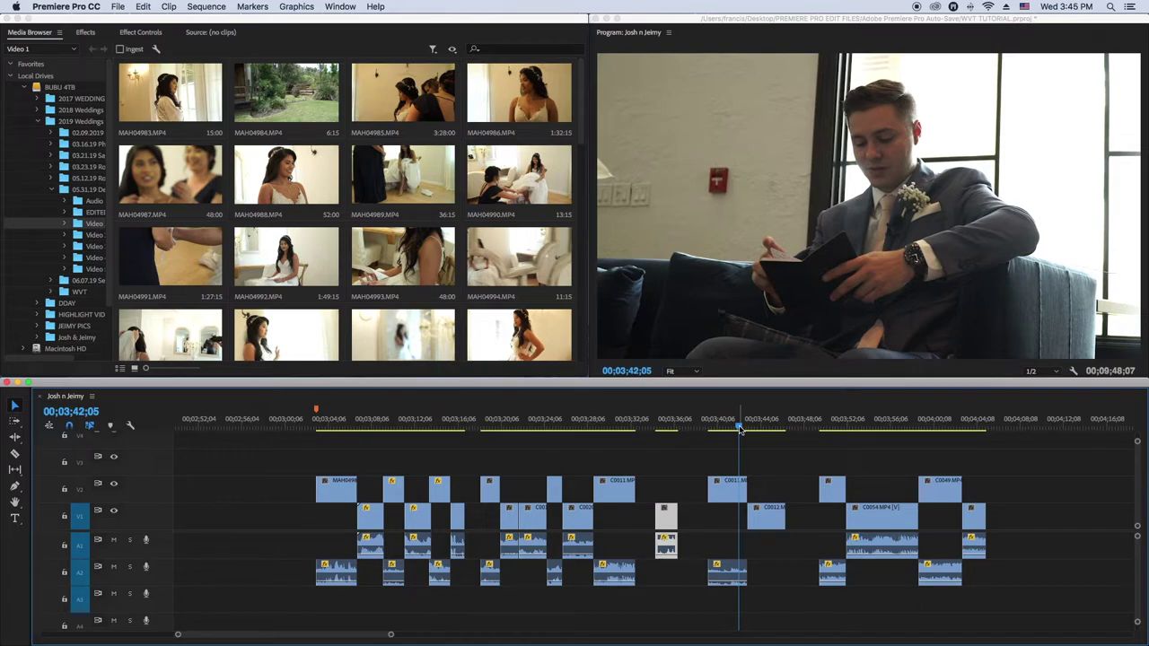
pyautogui.press('space')
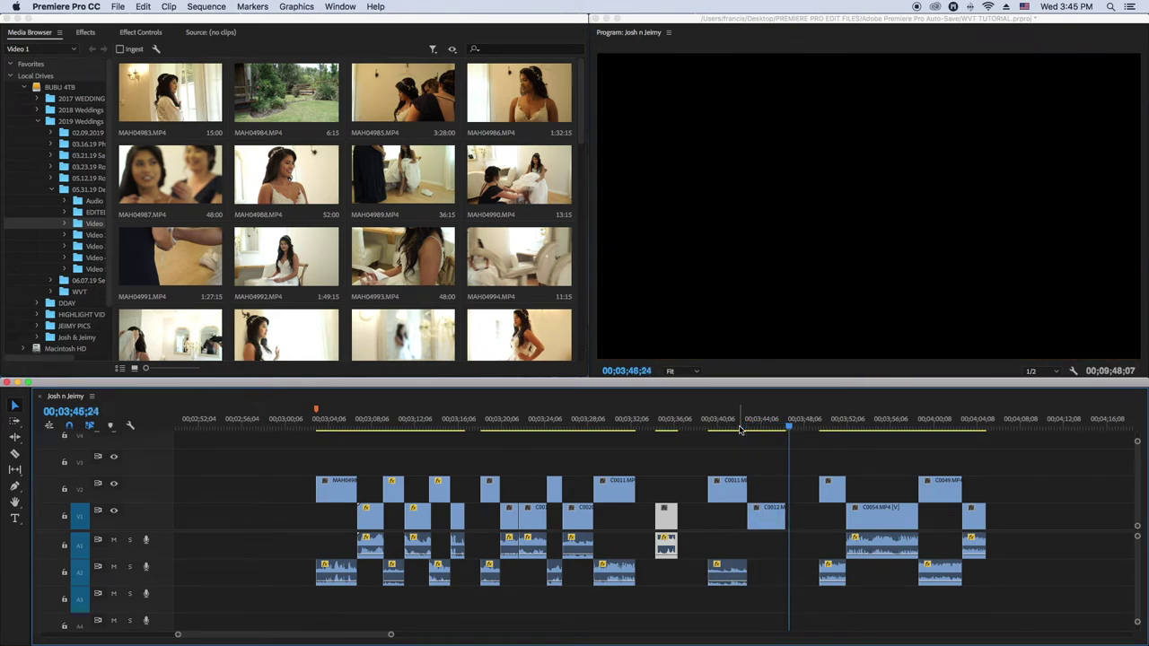
# - Lengthen the C0012.MP4 vow-book clip on V1, keeping its start at the groom cut, and check the frame at 00;03;43;11
pyautogui.hscroll(2, 763, 422)
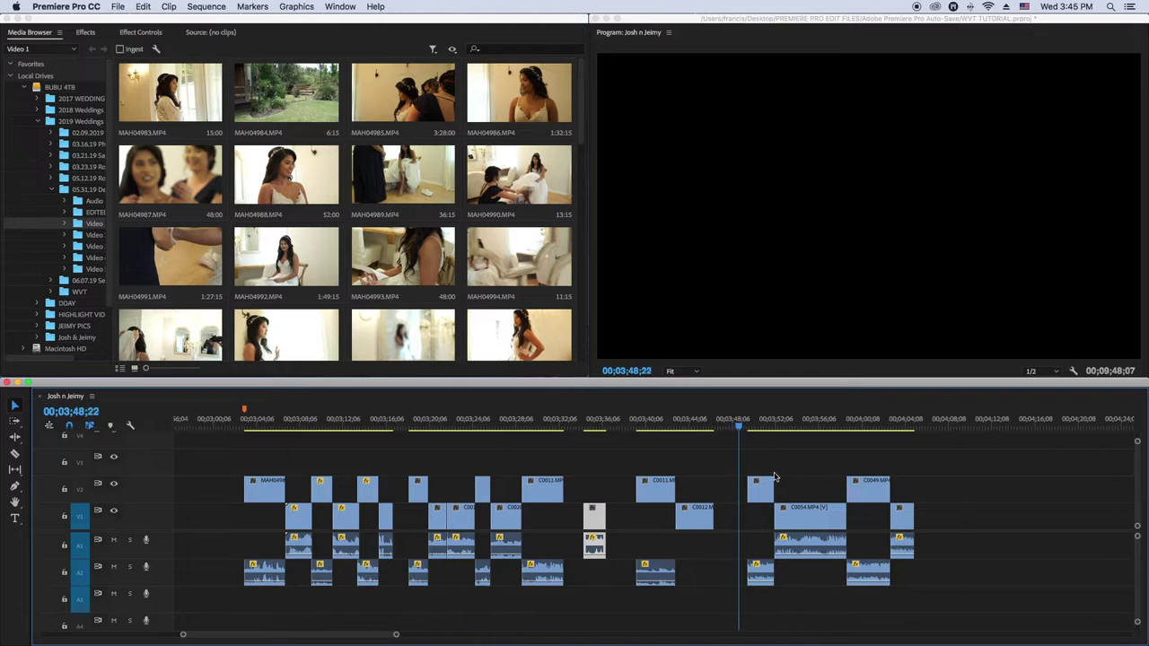
pyautogui.click(671, 426)
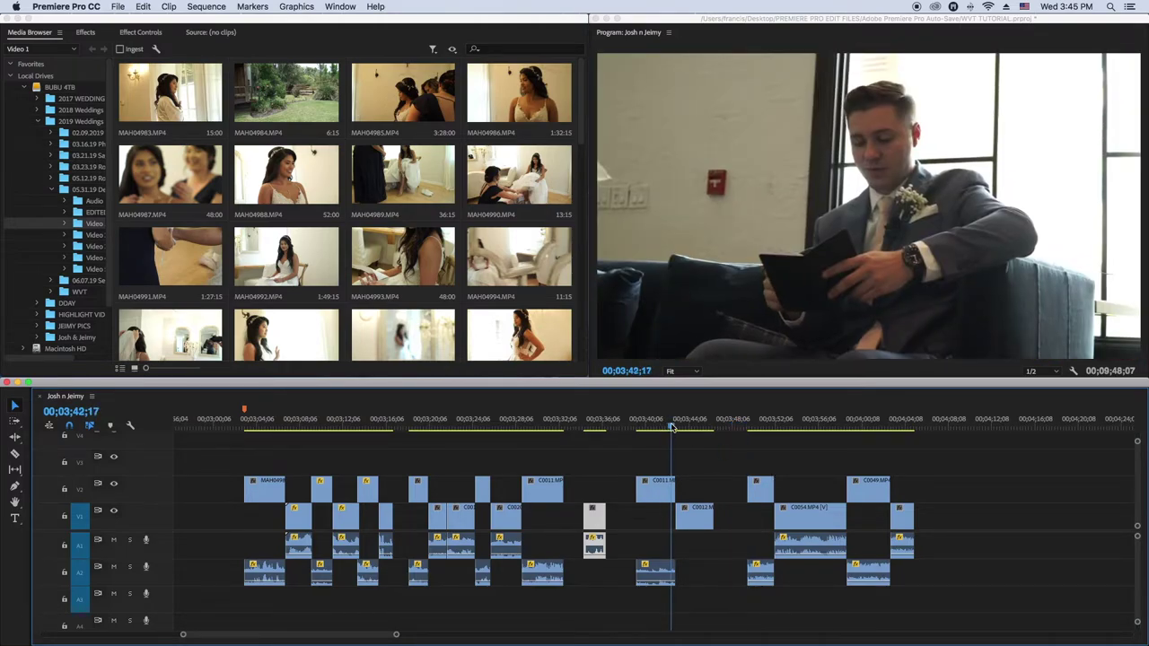
pyautogui.click(670, 426)
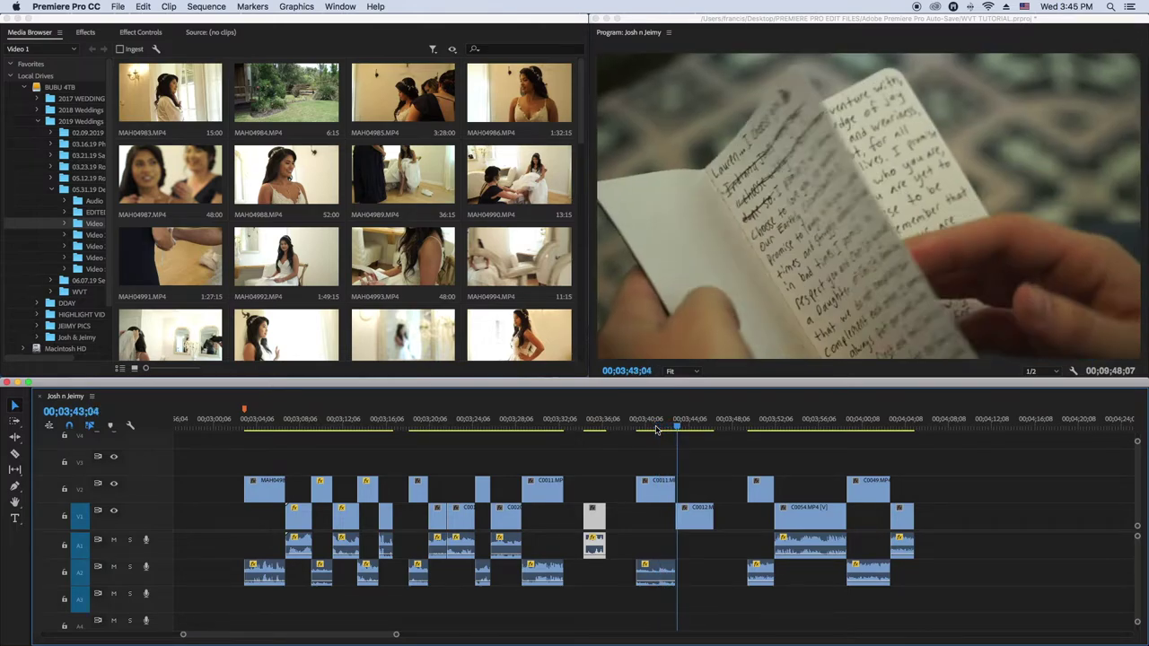
pyautogui.moveTo(682, 512)
pyautogui.mouseDown()
pyautogui.moveTo(706, 521)
pyautogui.moveTo(678, 518)
pyautogui.mouseUp()
pyautogui.click(679, 428)
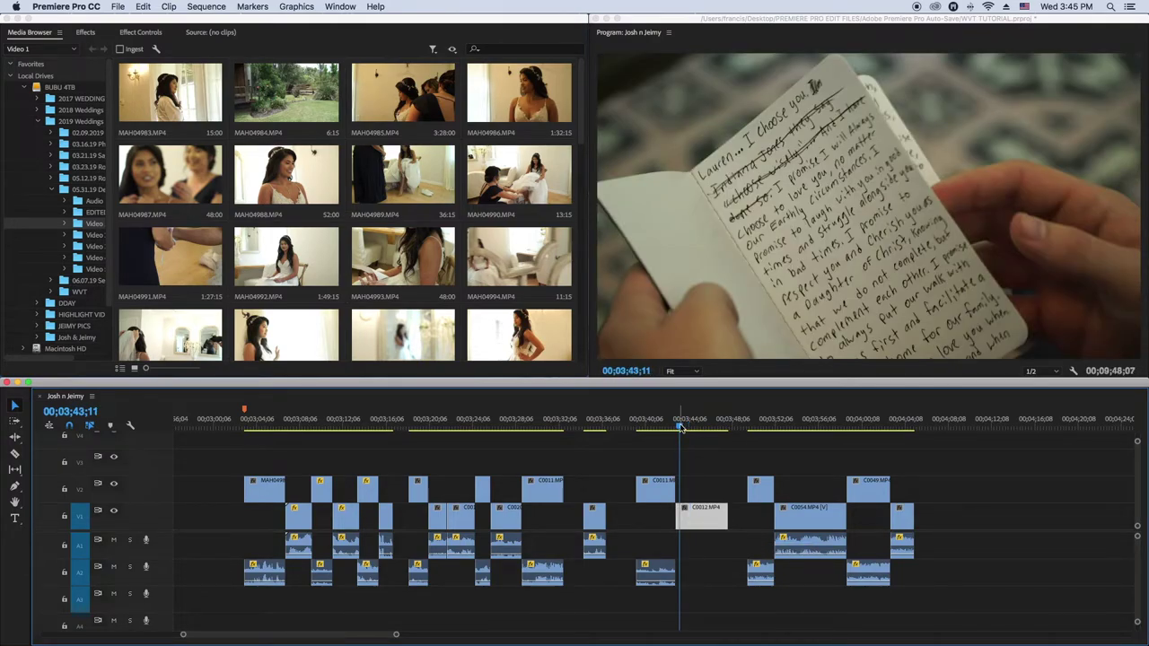
# - Play past the vow-book clip and check the V2 dance-floor clip of moving legs at about 00;03;50;10
pyautogui.press('space')
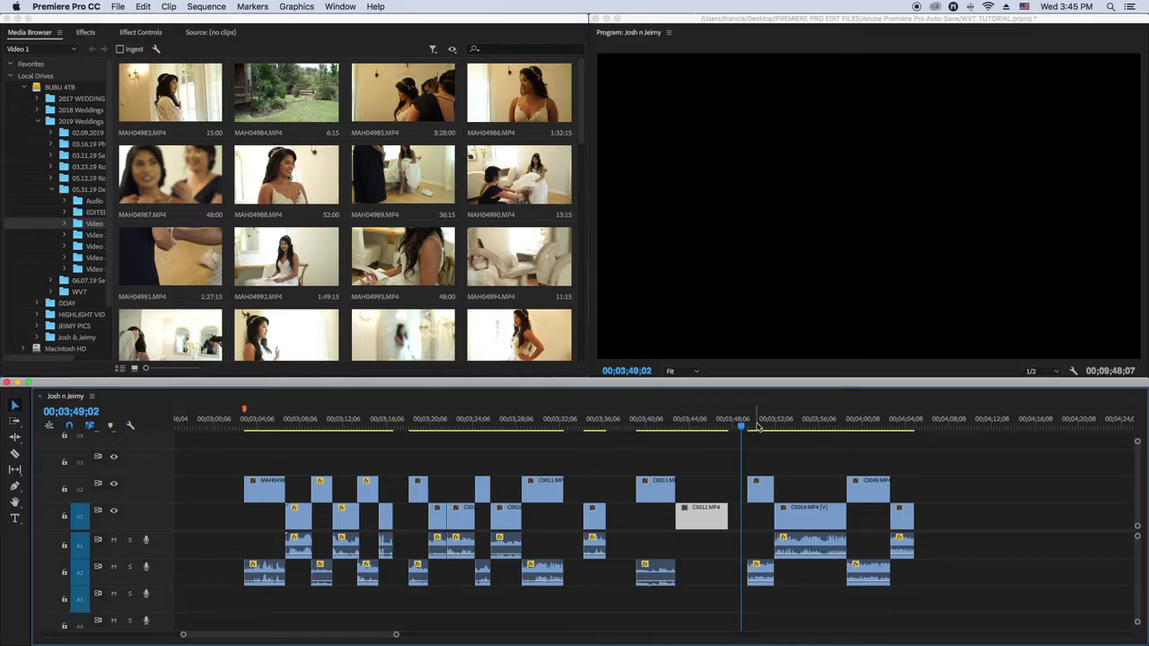
pyautogui.click(757, 427)
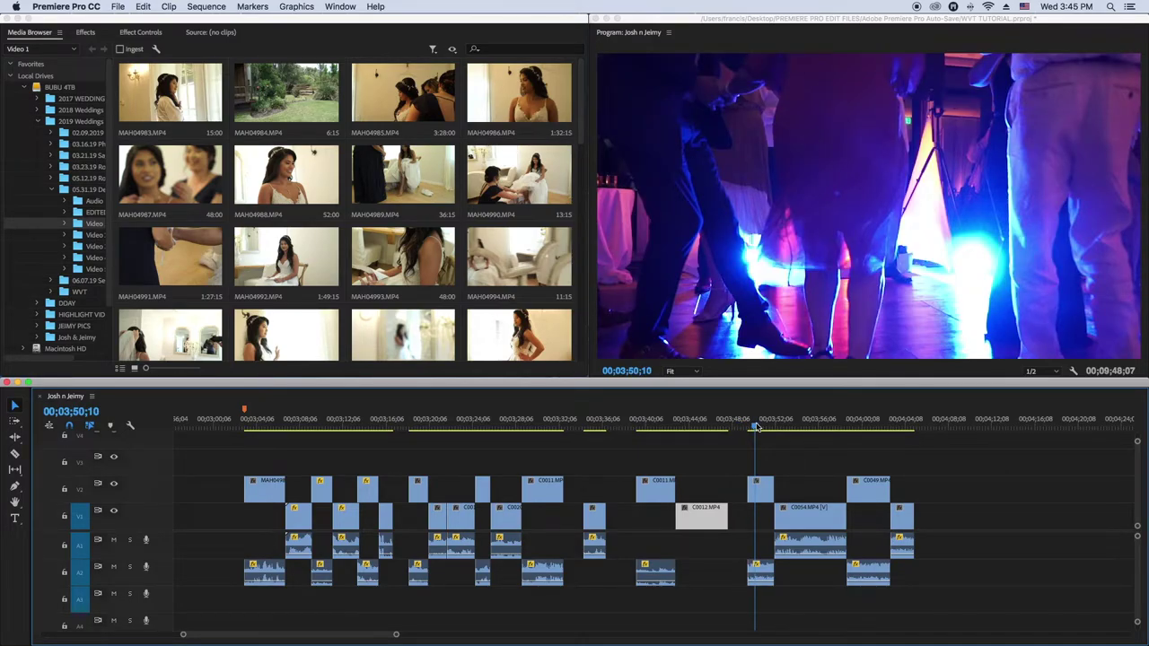
# - Replay the cut from the C0054.MP4 feet clip on V1 into the C0049.MP4 bride dancing clip on V2, around 00;03;58;22
pyautogui.click(831, 426)
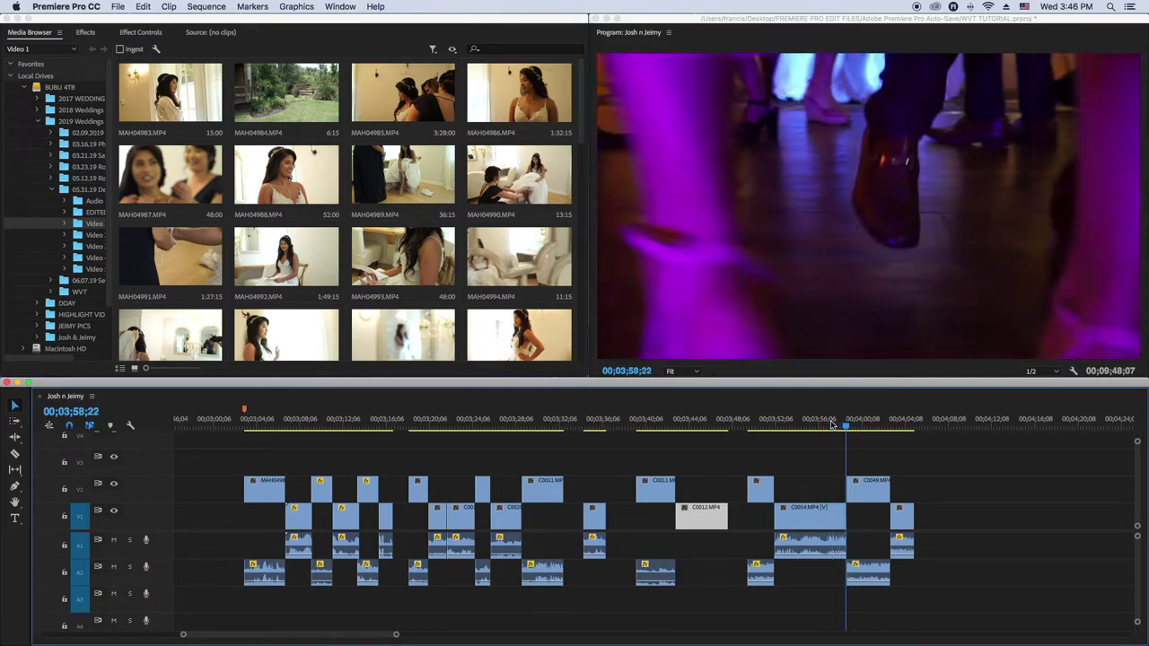
pyautogui.click(829, 425)
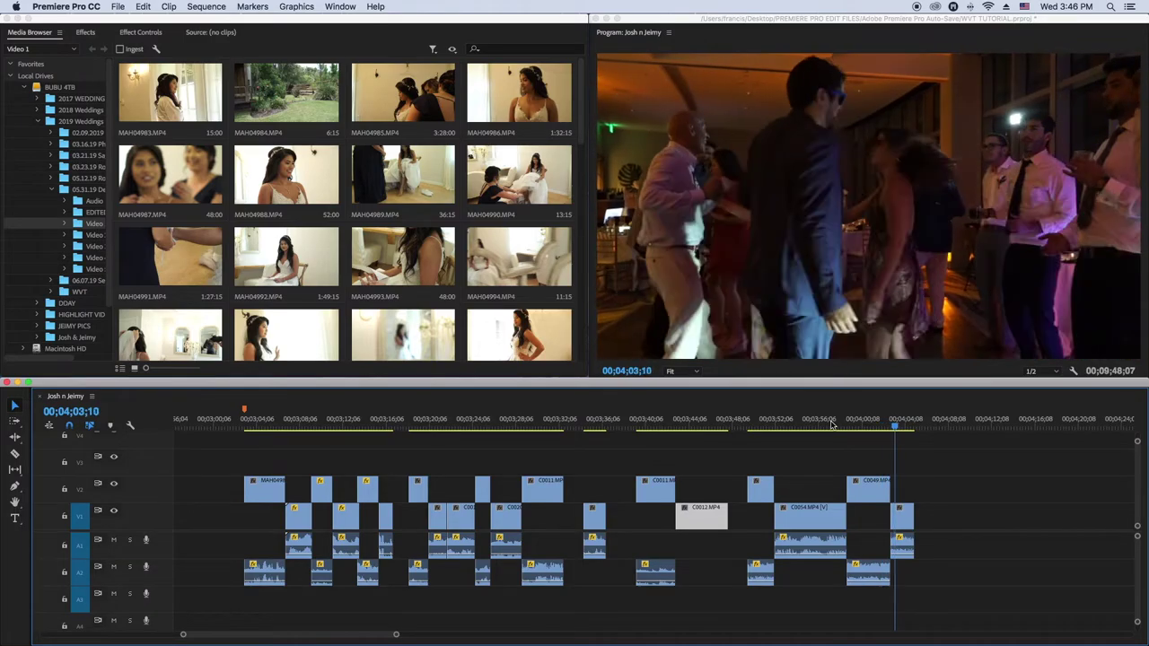
pyautogui.click(830, 422)
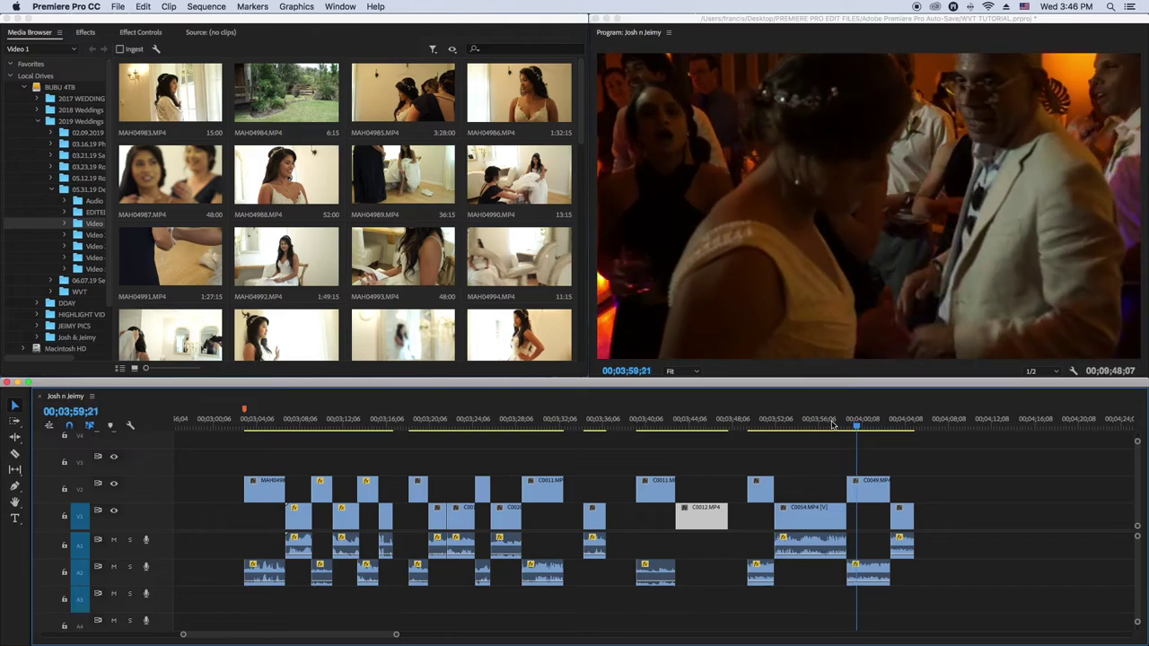
pyautogui.click(830, 426)
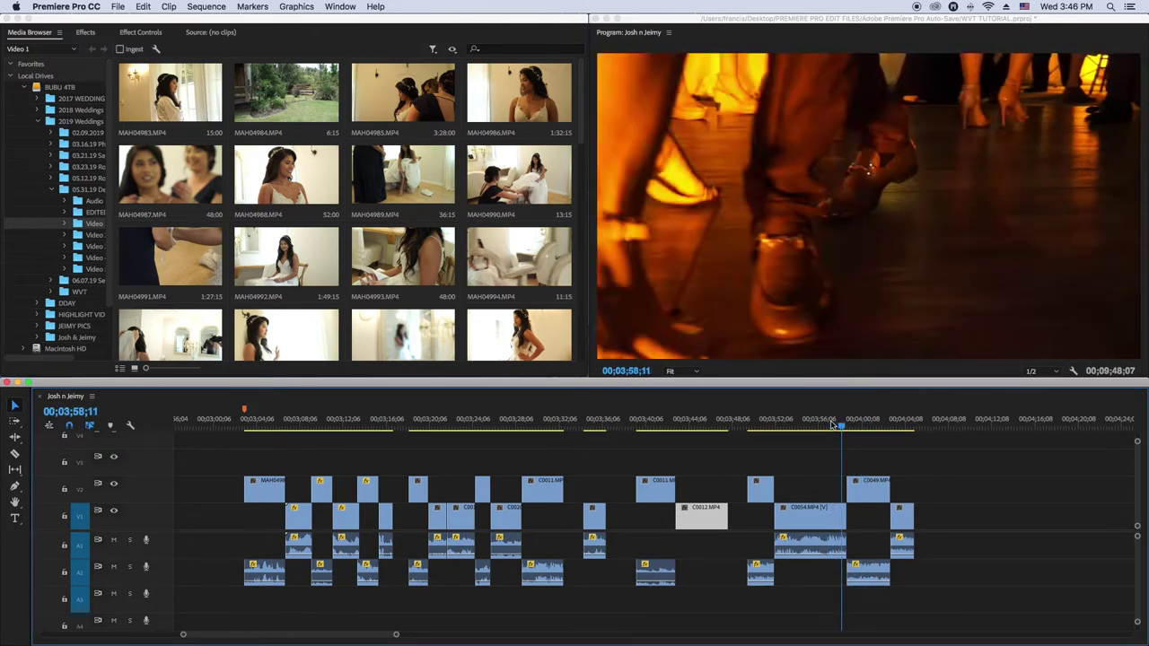
pyautogui.click(830, 426)
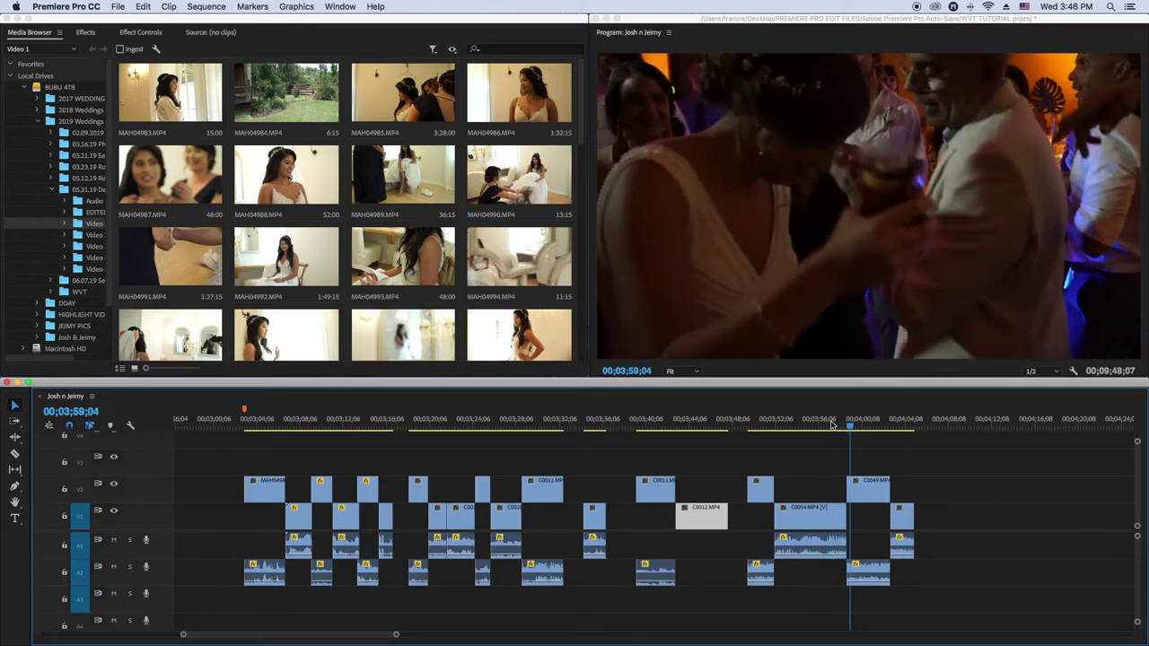
pyautogui.click(831, 426)
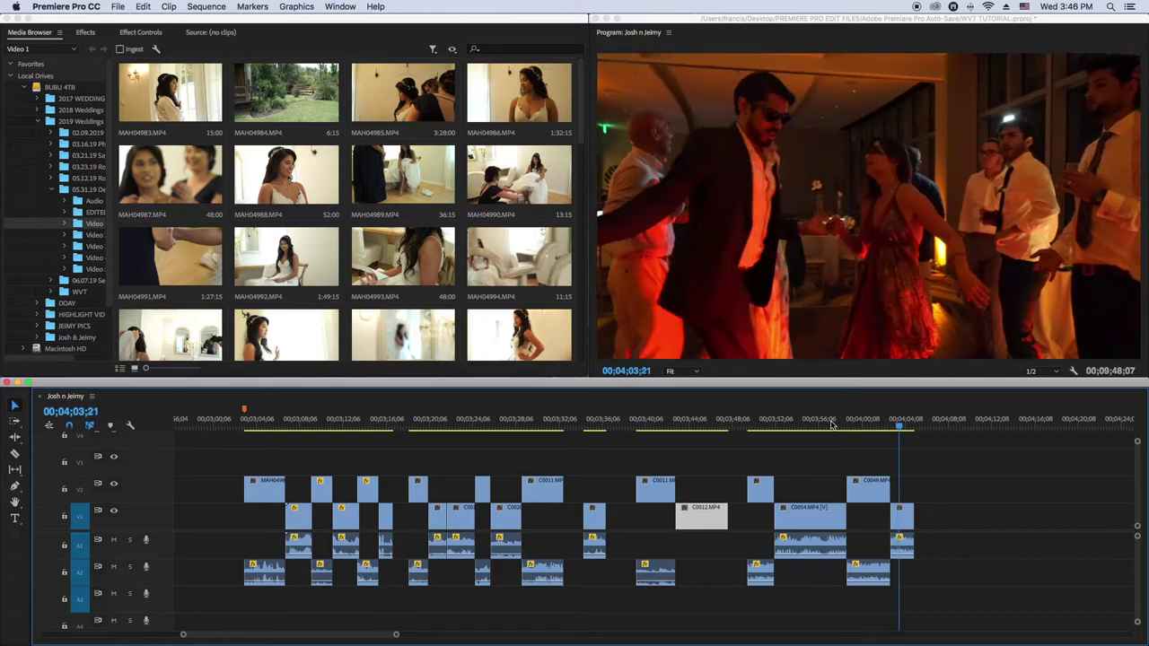
pyautogui.click(831, 424)
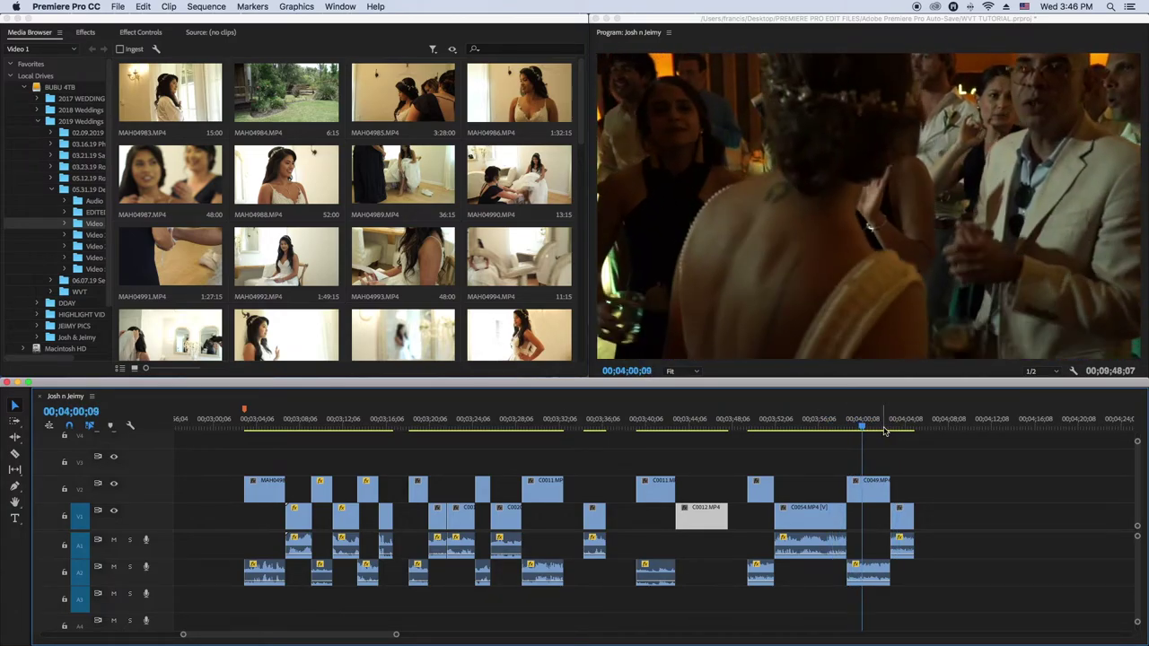
# - Check the cut from C0049.MP4 on V2 into the last V1 dance clip, between 00;04;02;02 and 00;04;03;26
pyautogui.click(882, 425)
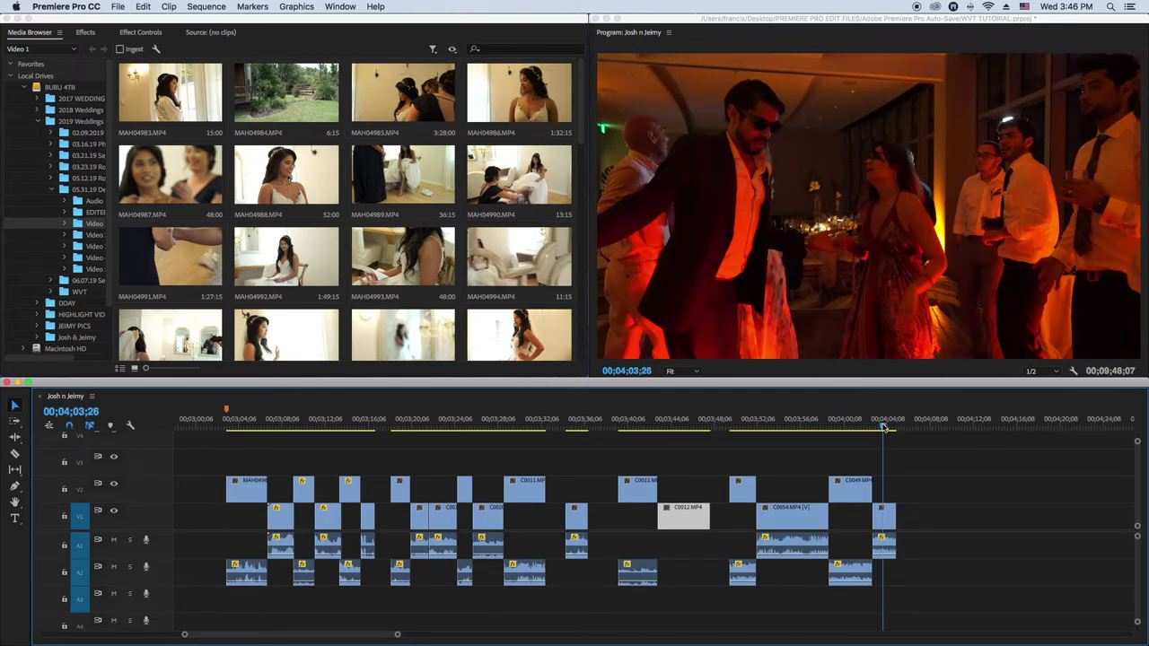
pyautogui.click(860, 424)
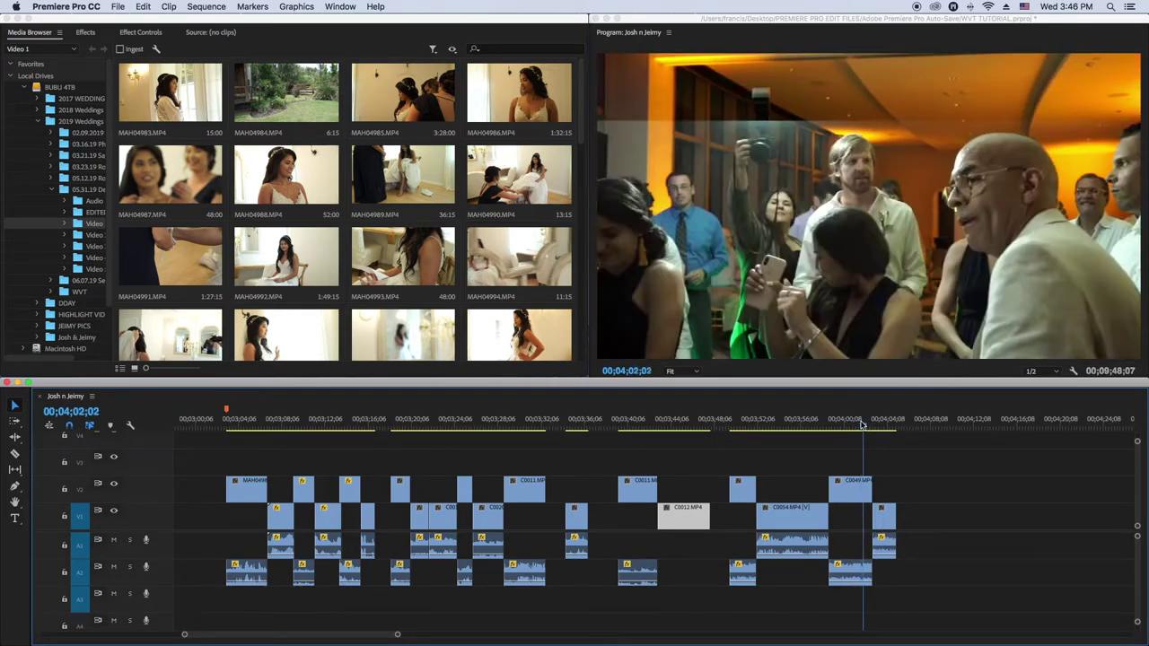
pyautogui.click(862, 424)
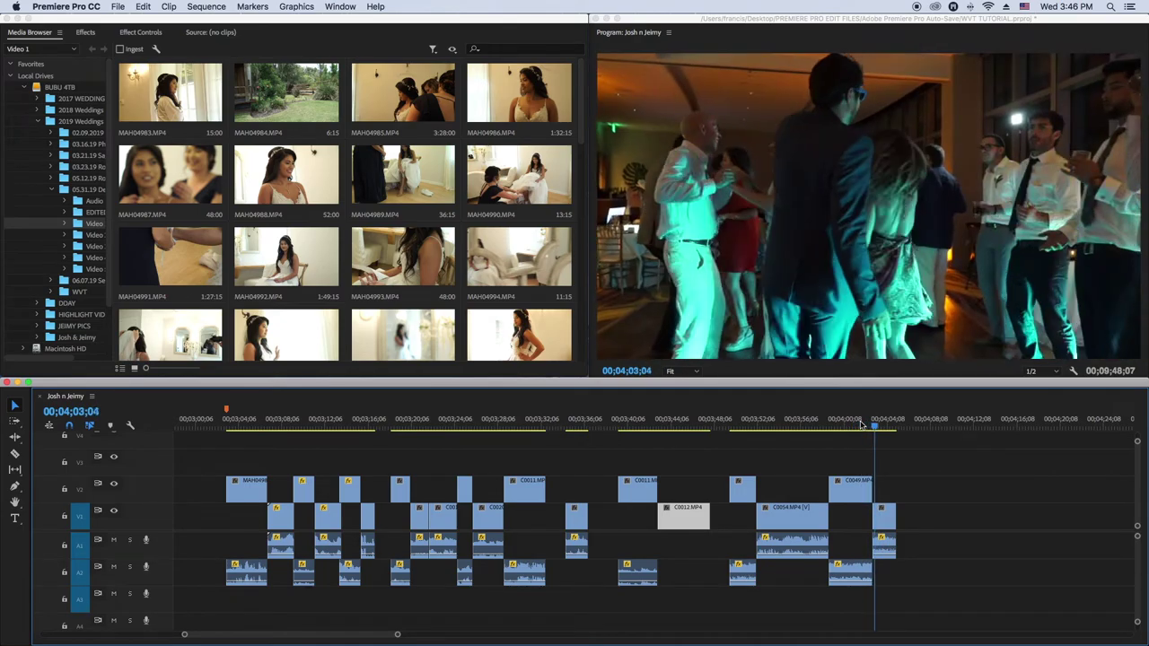
# - Move the last dance clip to V2 right after the first dance-floor clip, placing C0054.MP4 behind it and C0049.MP4 further along the timeline
pyautogui.click(851, 487)
pyautogui.moveTo(851, 487); pyautogui.dragTo(798, 500)
pyautogui.click(886, 516)
# - Review the rearranged dance cuts from the V2 legs clip at 00;03;51;17 through the suited man into C0054.MP4 at about 00;03;56;07
pyautogui.click(750, 428)
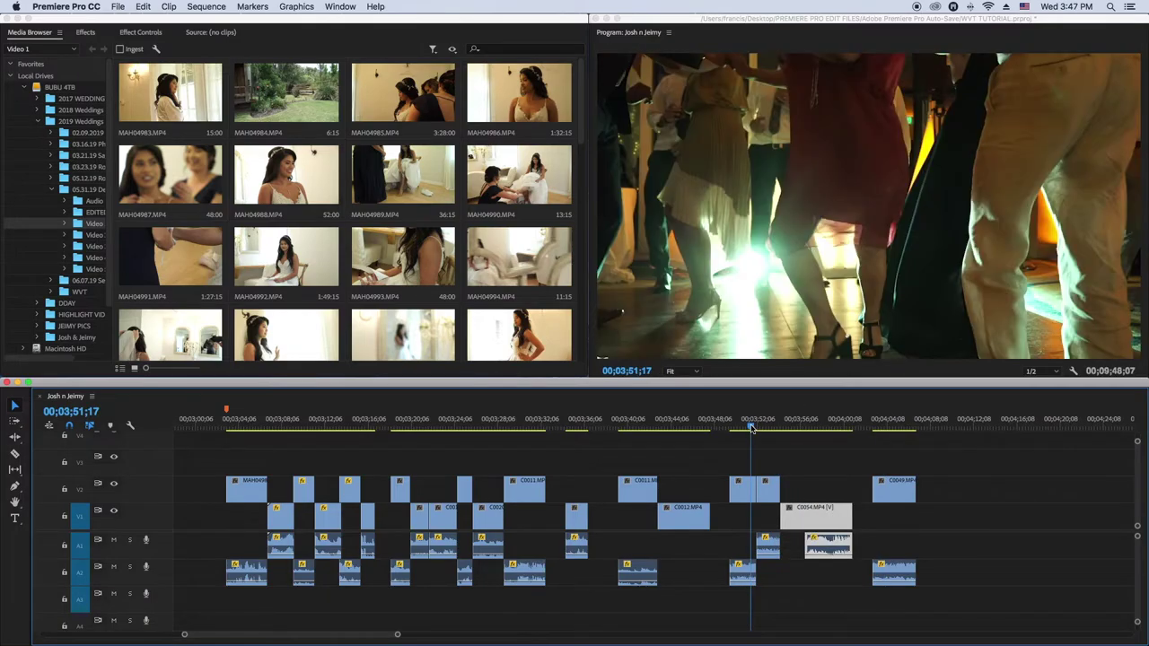
pyautogui.press('space')
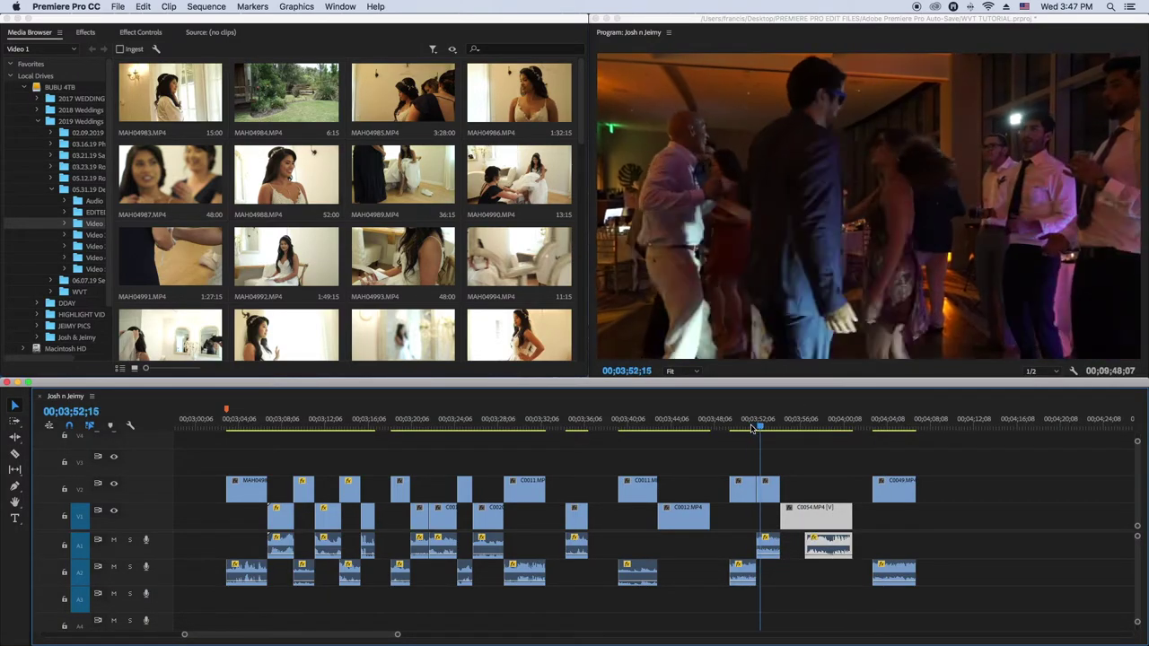
pyautogui.click(741, 427)
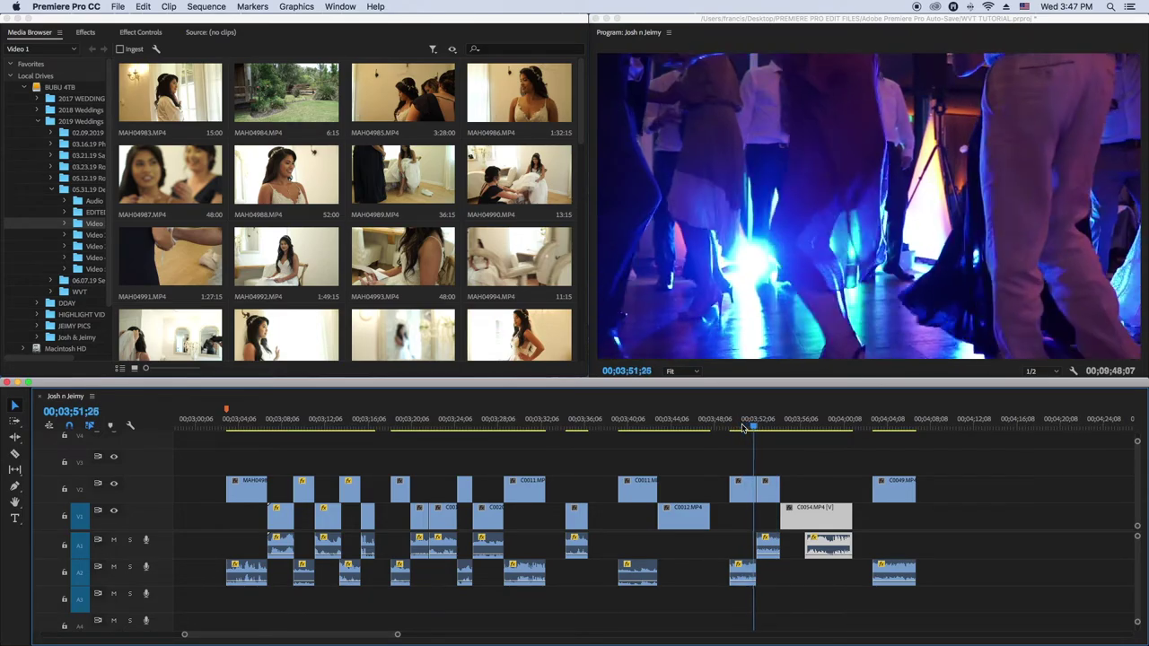
pyautogui.click(742, 427)
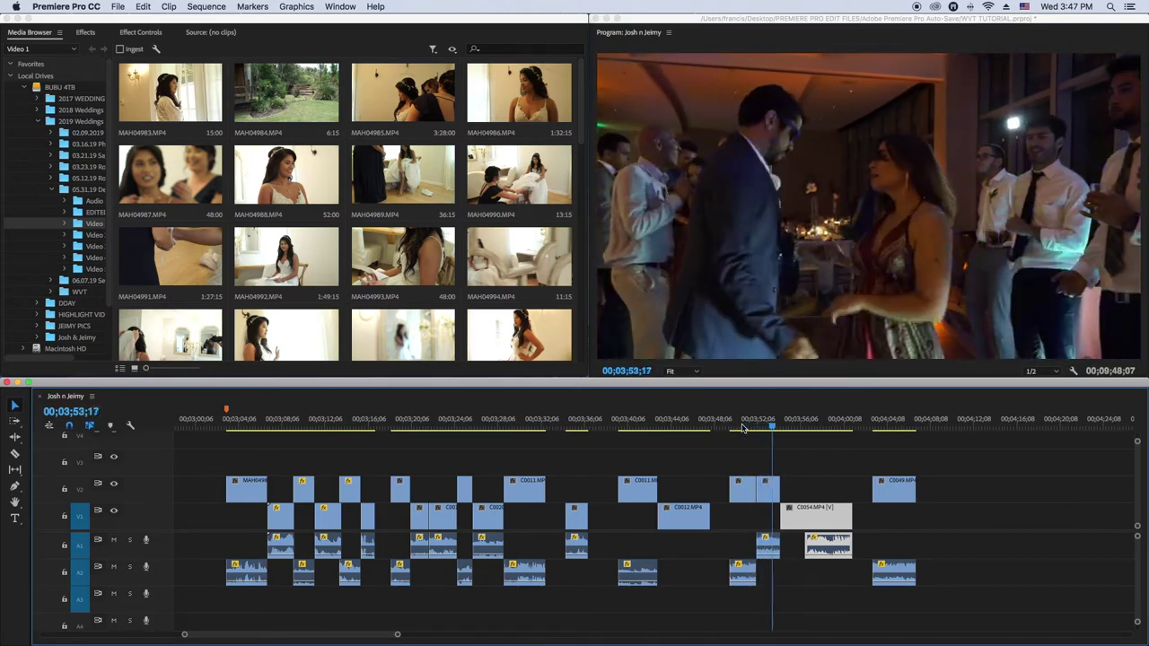
pyautogui.click(741, 427)
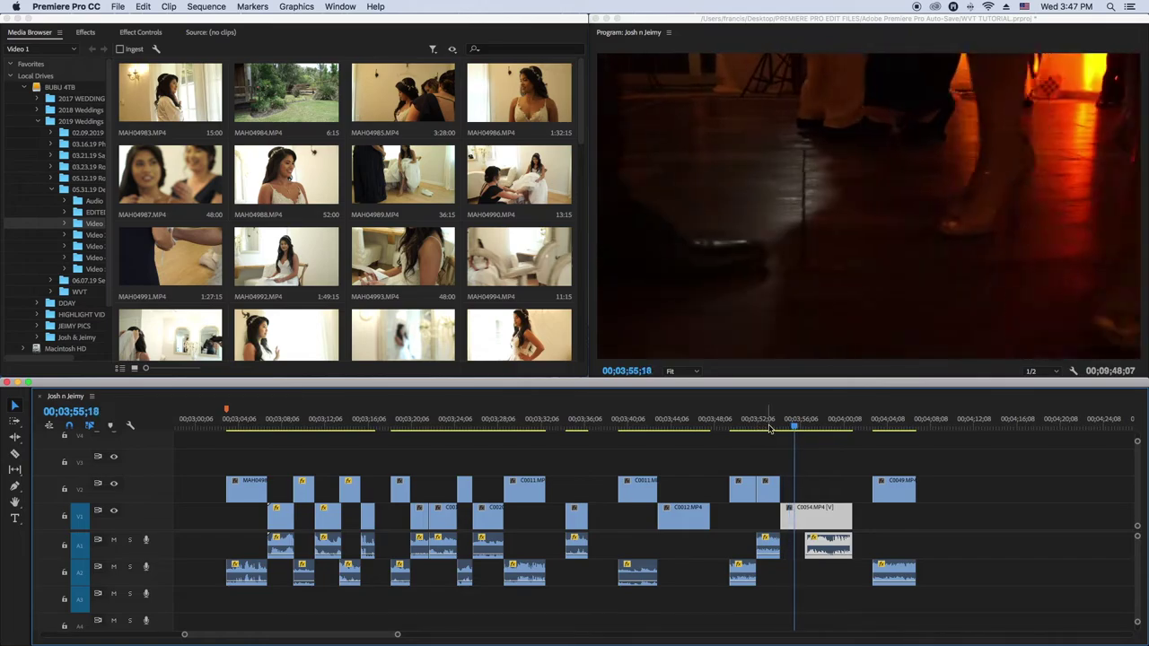
pyautogui.click(768, 427)
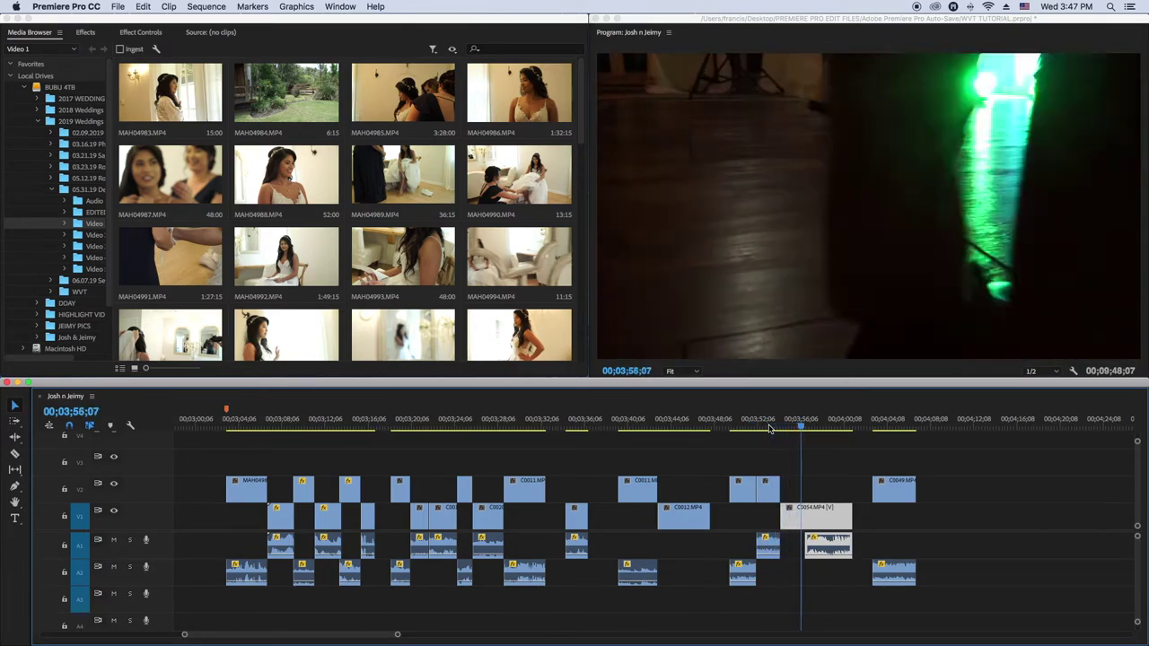
# - Check the bride dancing in C0049.MP4 at 00;04;03;22 and play on past the end of the clip
pyautogui.scroll(-2, 831, 474)
pyautogui.click(812, 427)
pyautogui.scroll(7, 812, 426)
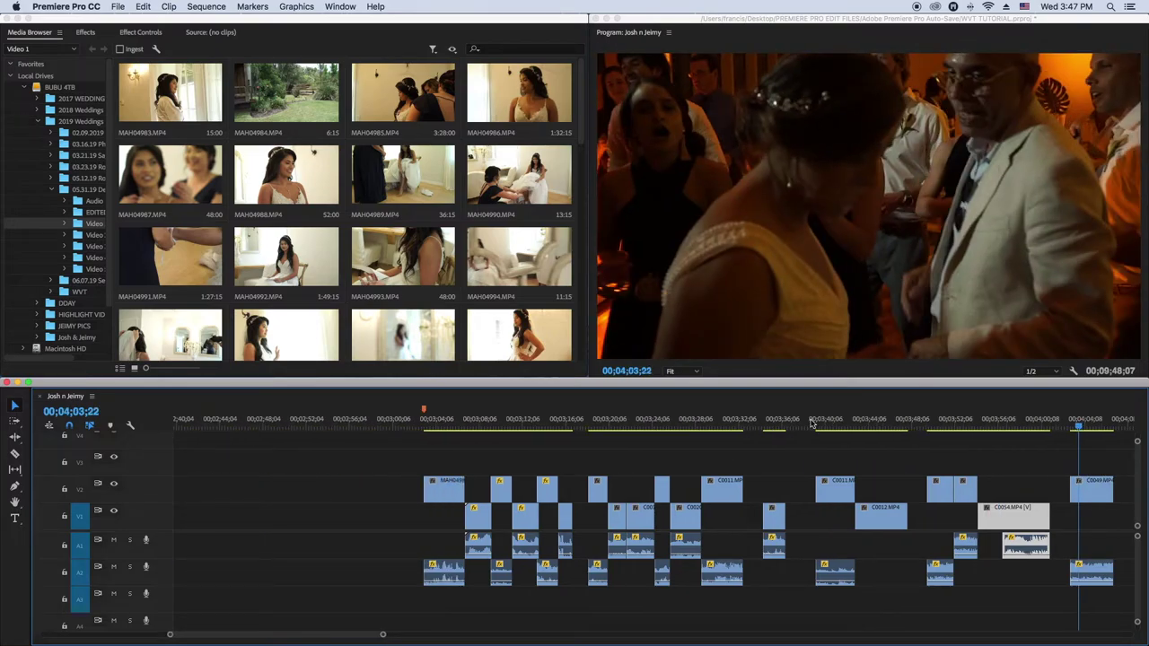
pyautogui.press('-')
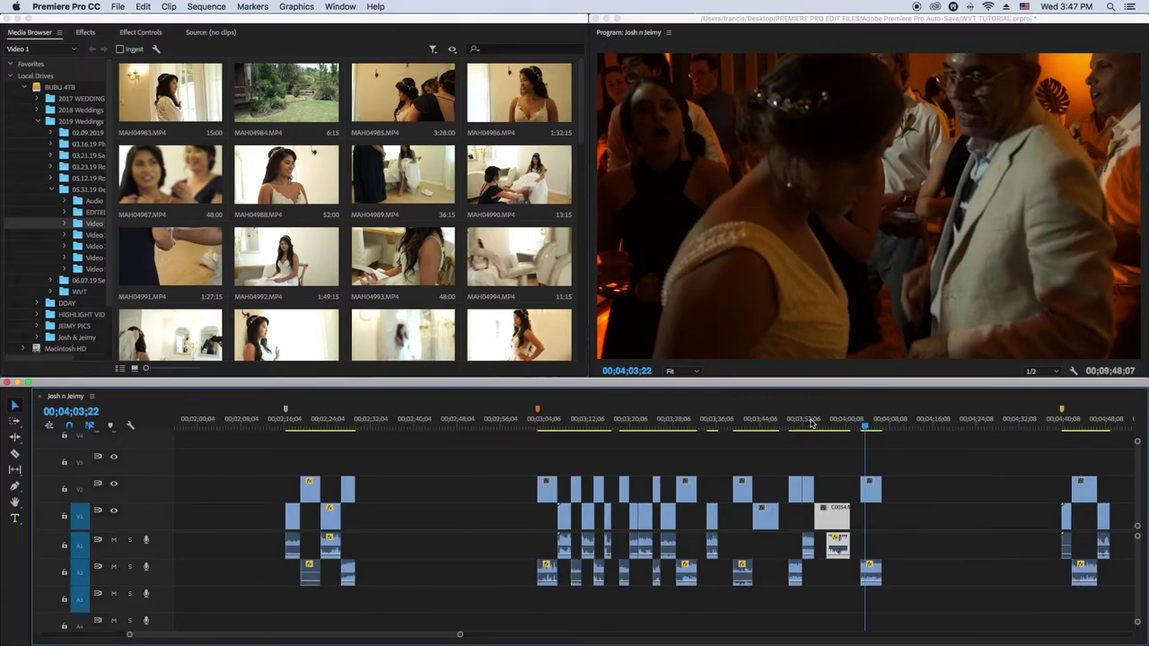
pyautogui.press('space')
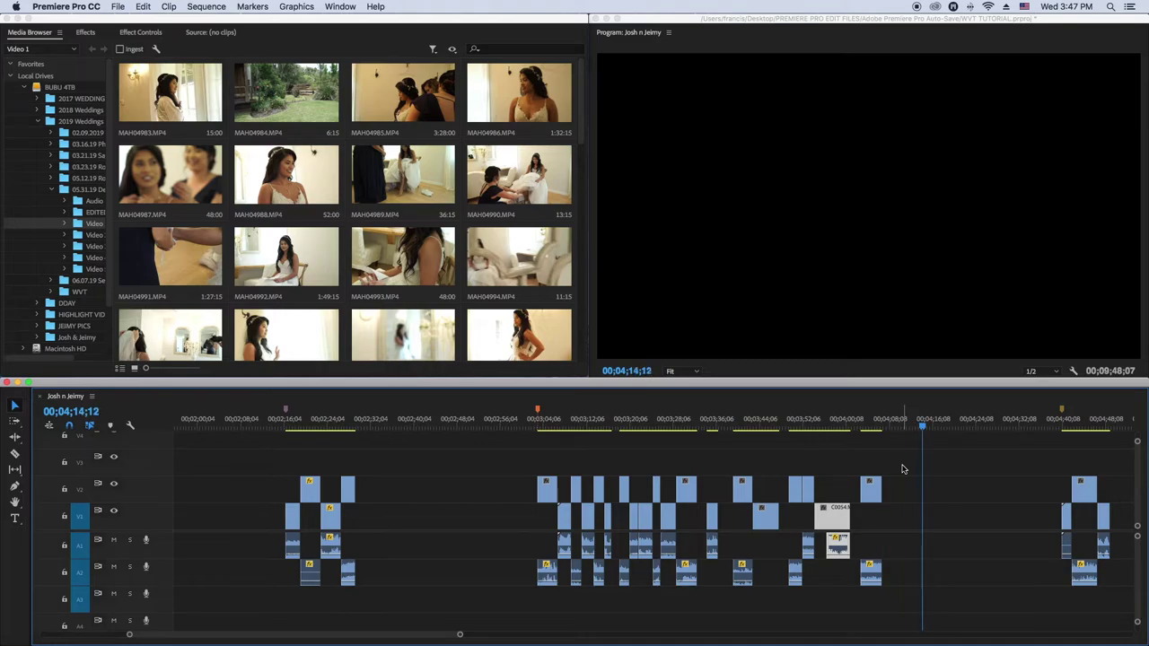
# - Place the playhead on the marker at 00;04;40;05, where the next group of clips starts, and save the project
pyautogui.scroll(-3, 903, 469)
pyautogui.scroll(-1, 902, 468)
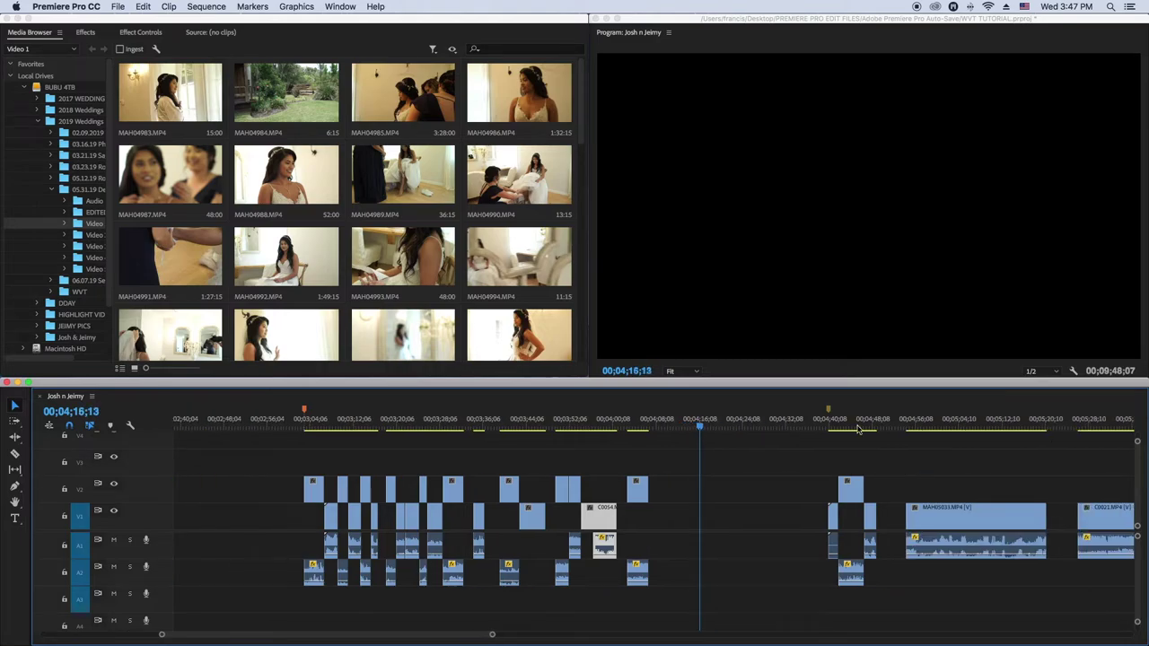
pyautogui.click(829, 422)
pyautogui.click(829, 411)
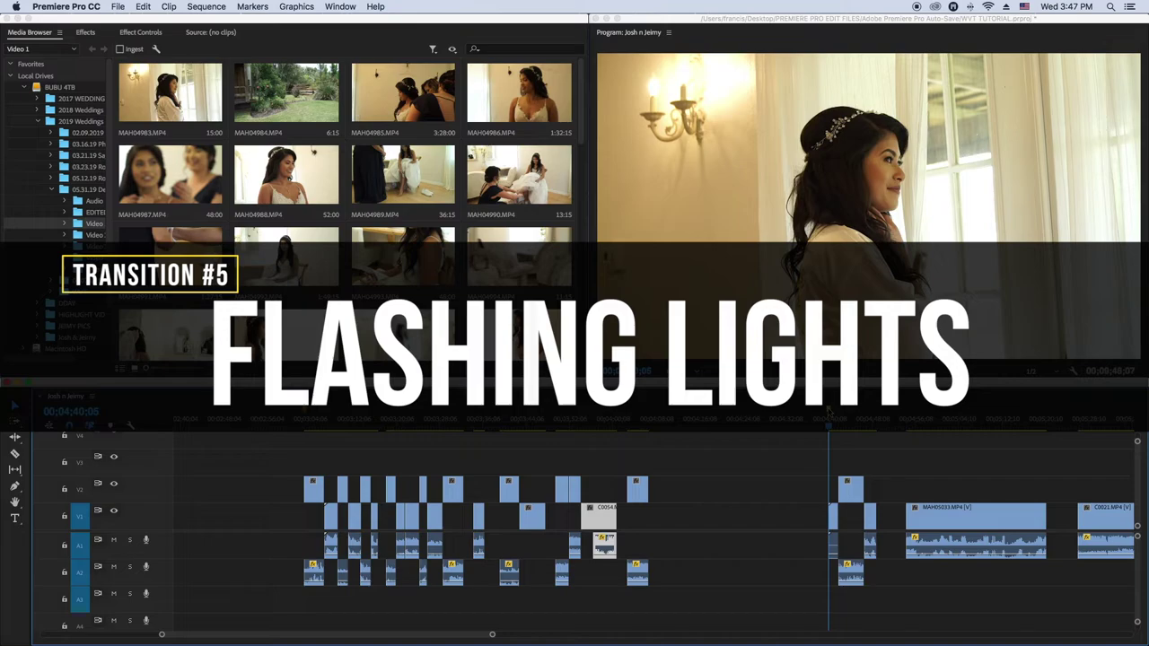
pyautogui.press('super+s')
pyautogui.press('=')
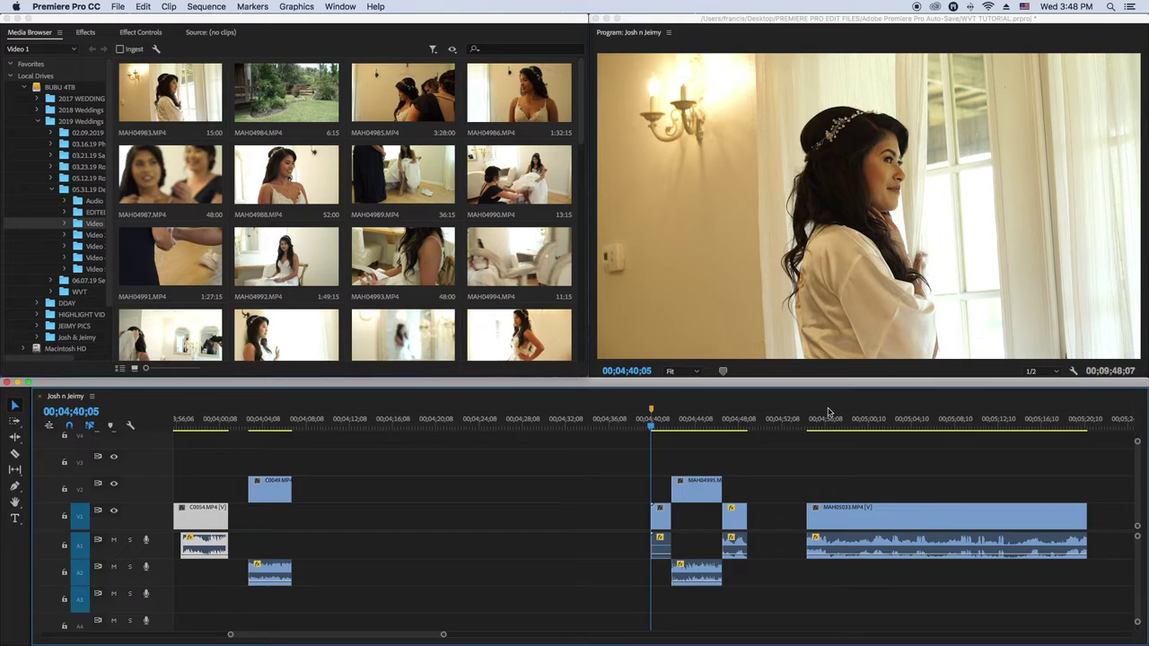
# - Replay the cut from the V1 clip of the bride at the curtains into the V2 mirror clip, around 00;04;42;11 to 00;04;42;27
pyautogui.click(670, 433)
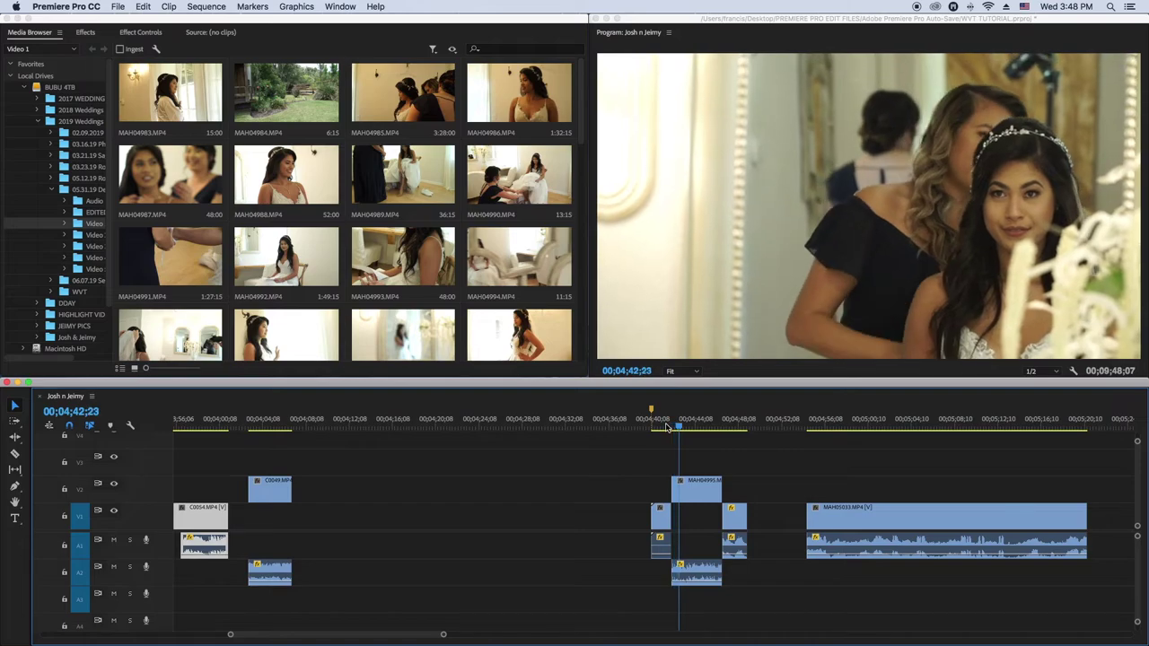
pyautogui.click(667, 428)
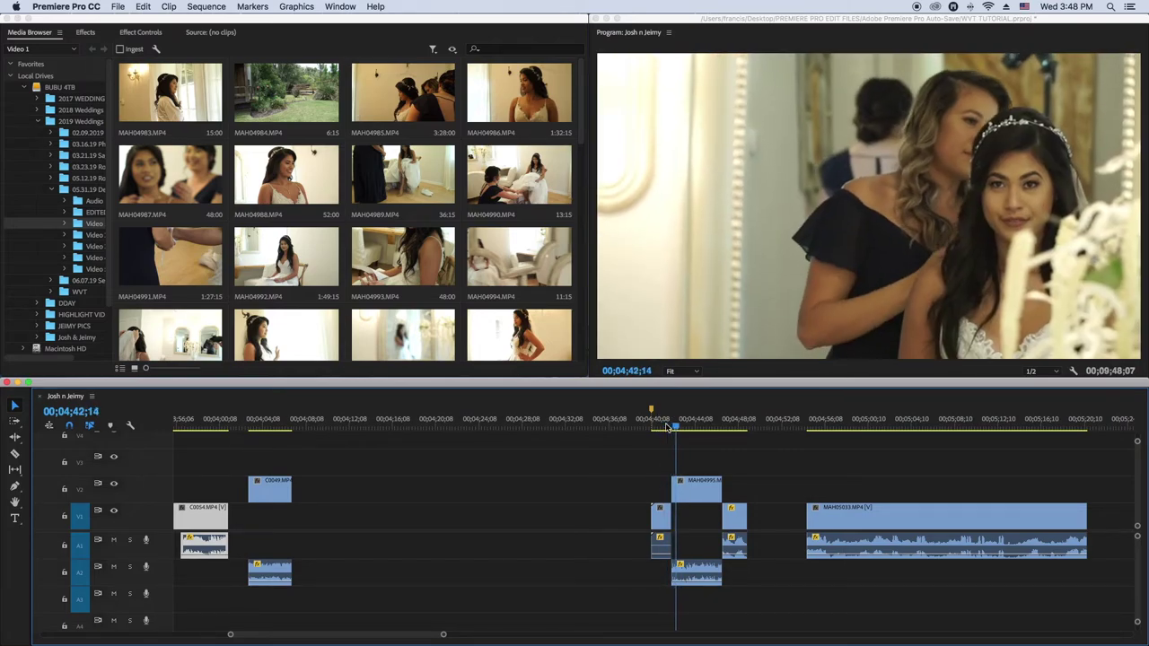
pyautogui.click(665, 428)
pyautogui.click(665, 428)
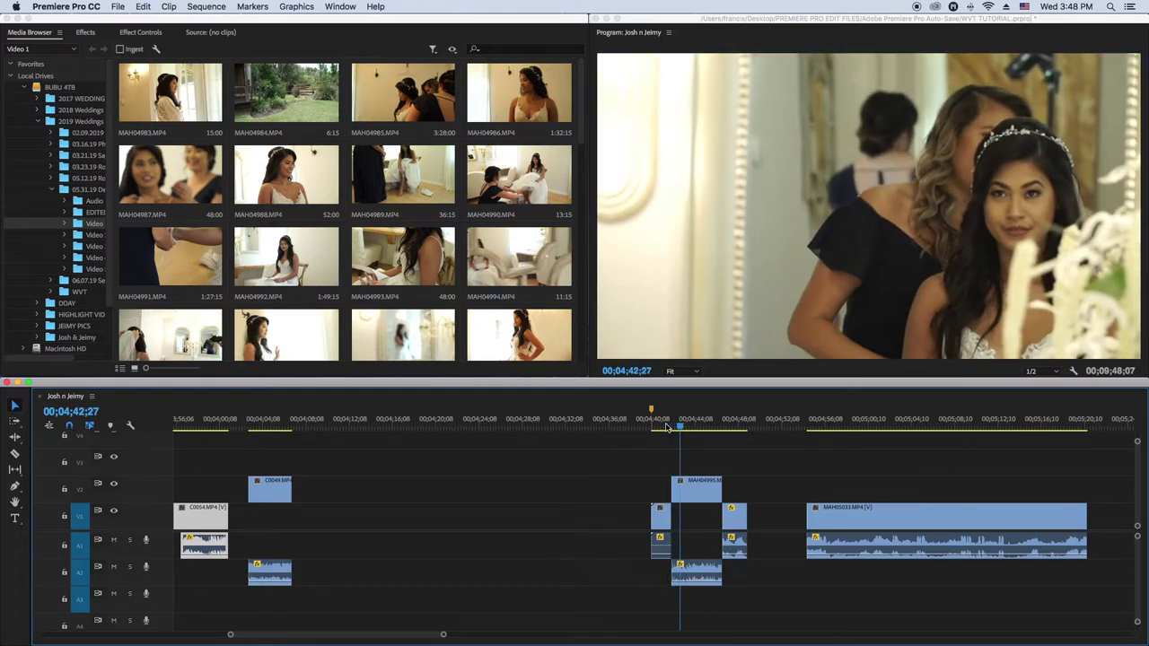
pyautogui.click(665, 428)
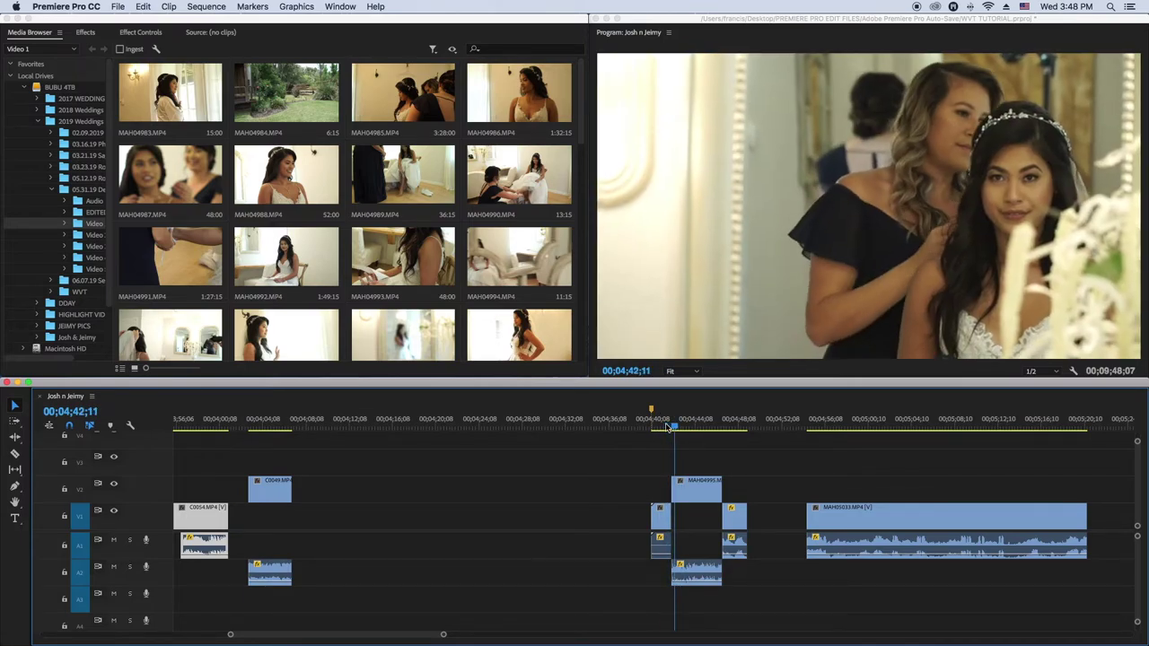
# - Examine the curtain shot just before the cut at 00;04;41;16 and play through the mirror clip to about 00;04;47;03
pyautogui.click(665, 429)
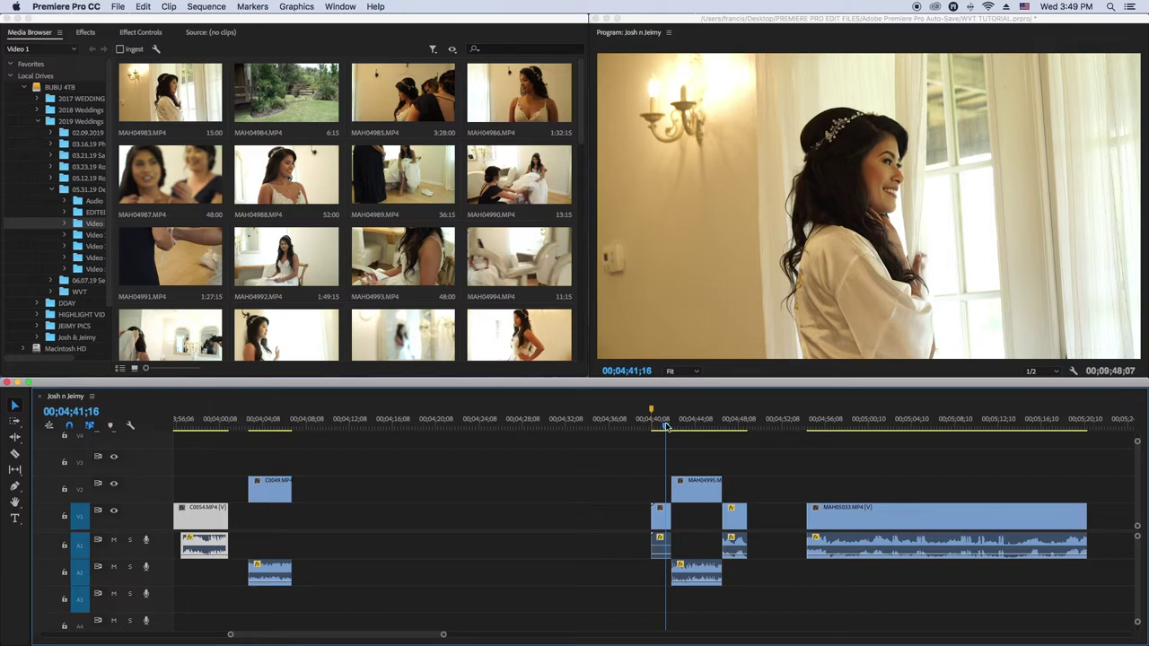
pyautogui.moveTo(666, 428); pyautogui.dragTo(666, 428)
pyautogui.press('space')
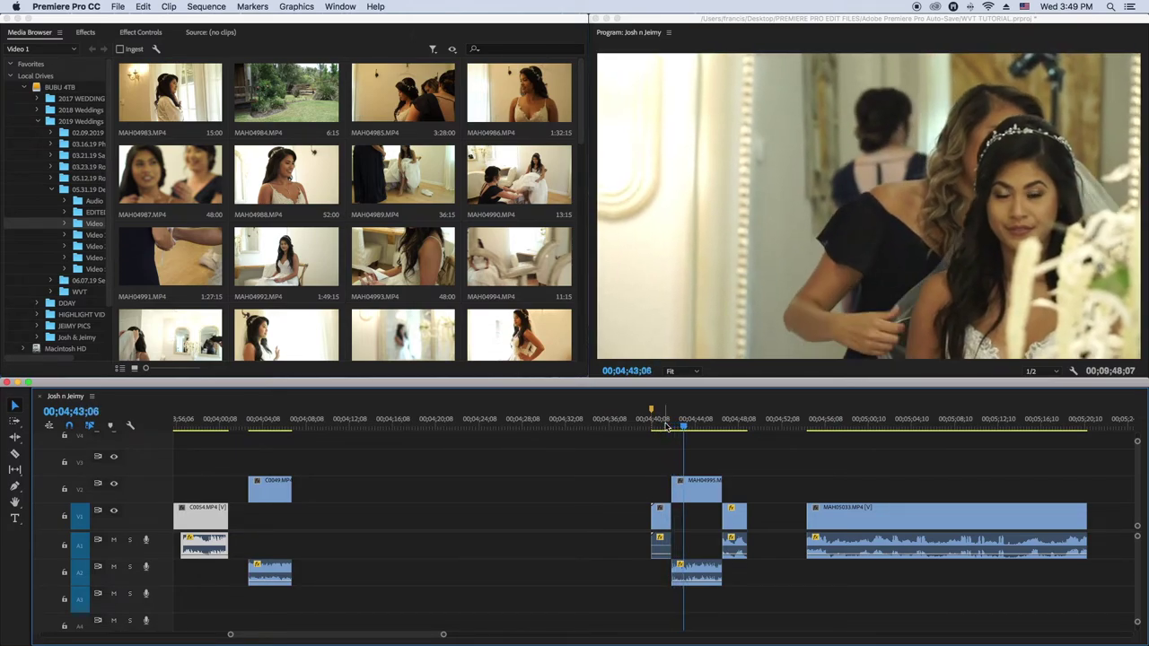
pyautogui.moveTo(666, 427); pyautogui.dragTo(666, 428)
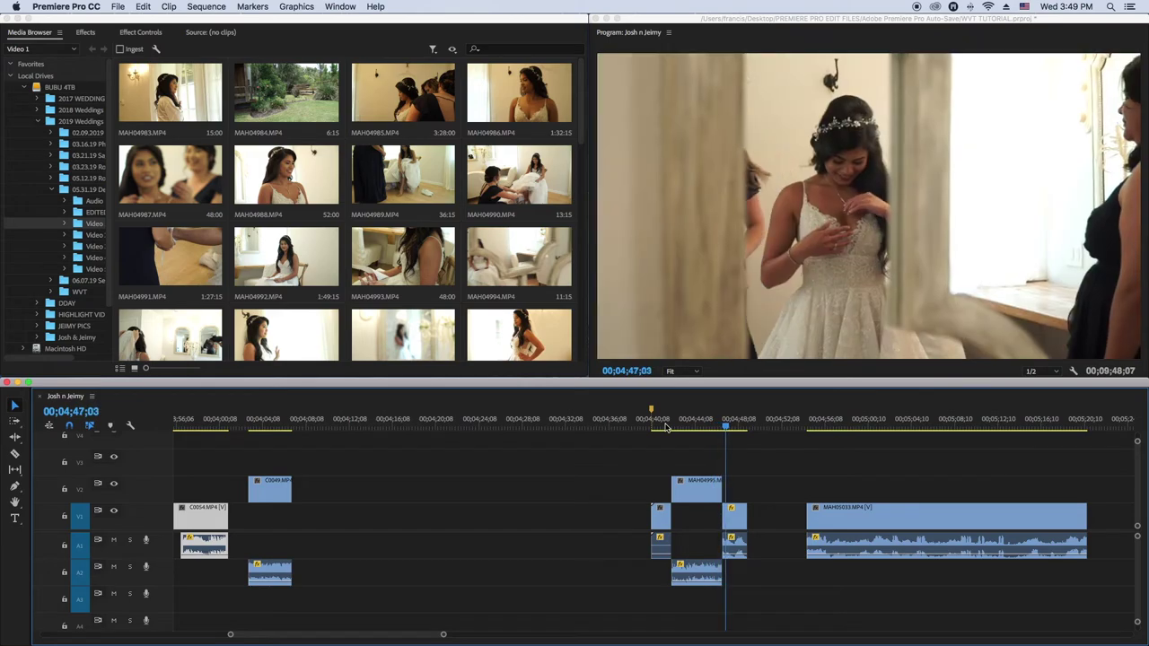
pyautogui.click(665, 427)
# - Replay the cut from the V2 mirror clip into the V1 doorway clip of the bride, between about 00;04;46;09 and 00;04;48;14
pyautogui.click(707, 422)
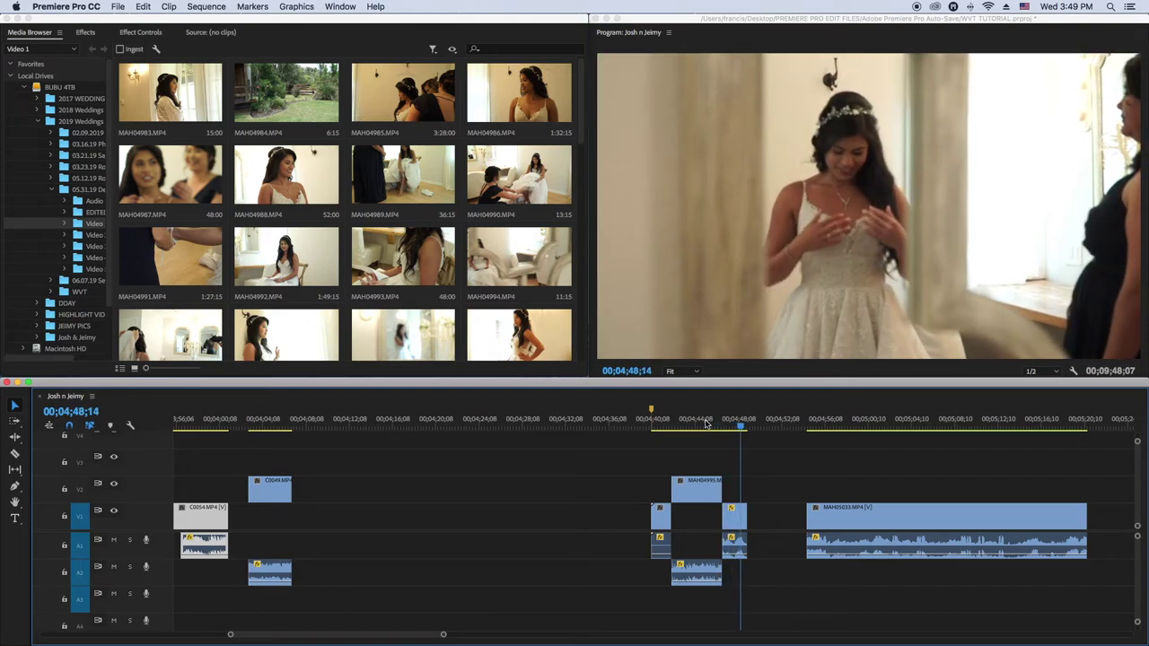
pyautogui.click(711, 423)
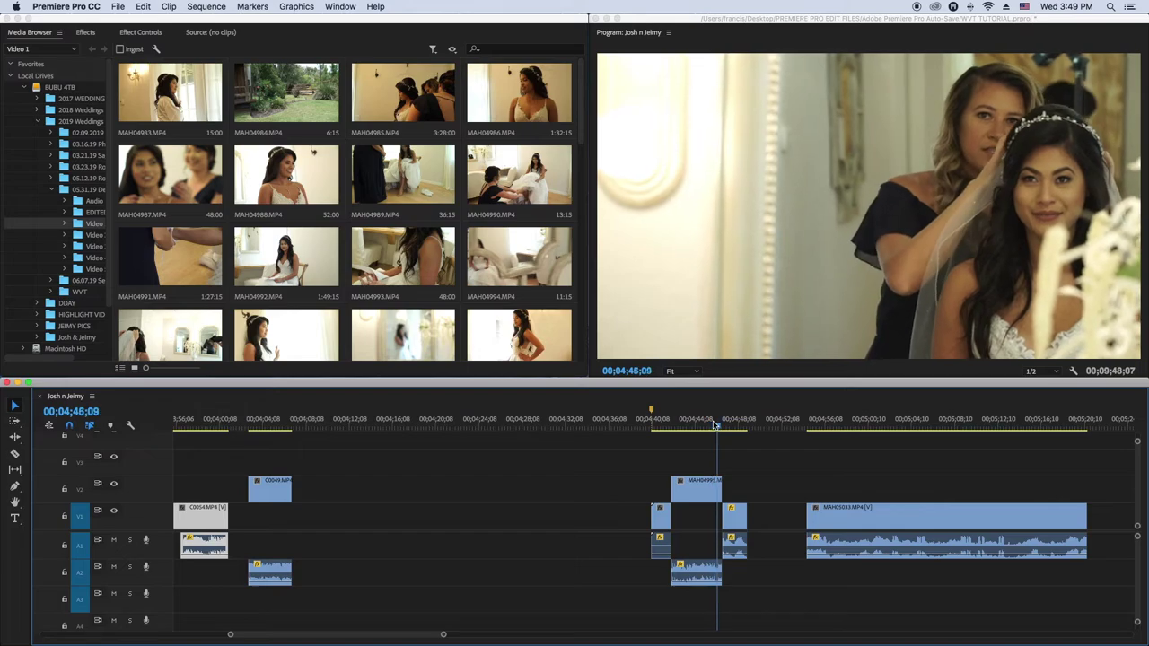
pyautogui.click(714, 423)
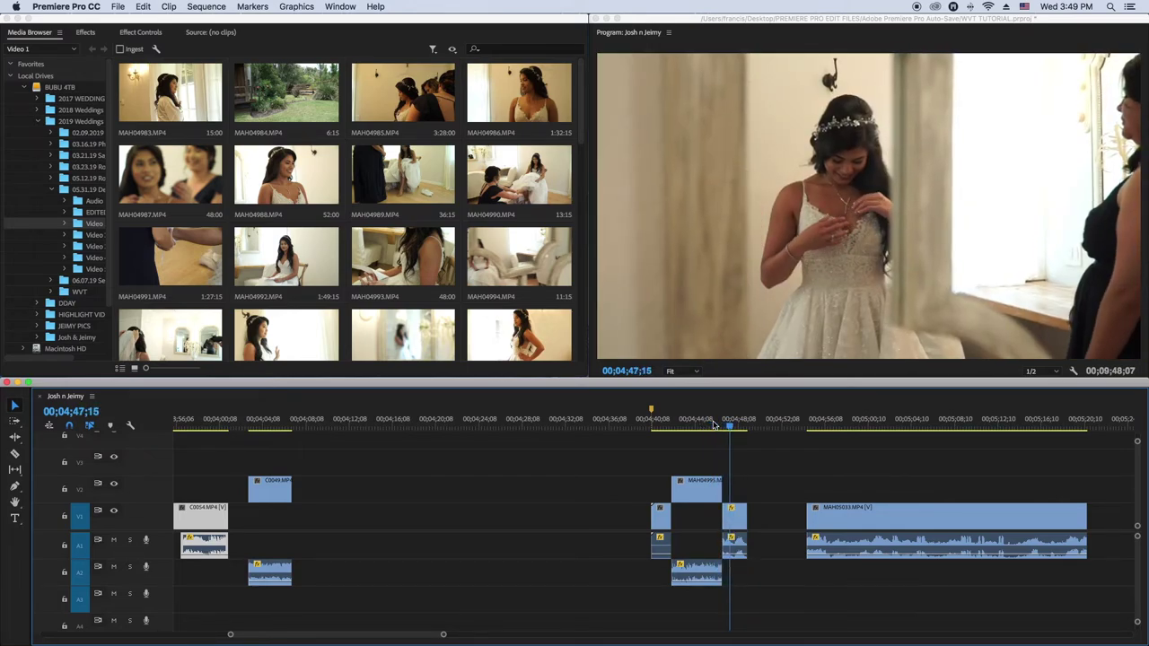
pyautogui.click(713, 423)
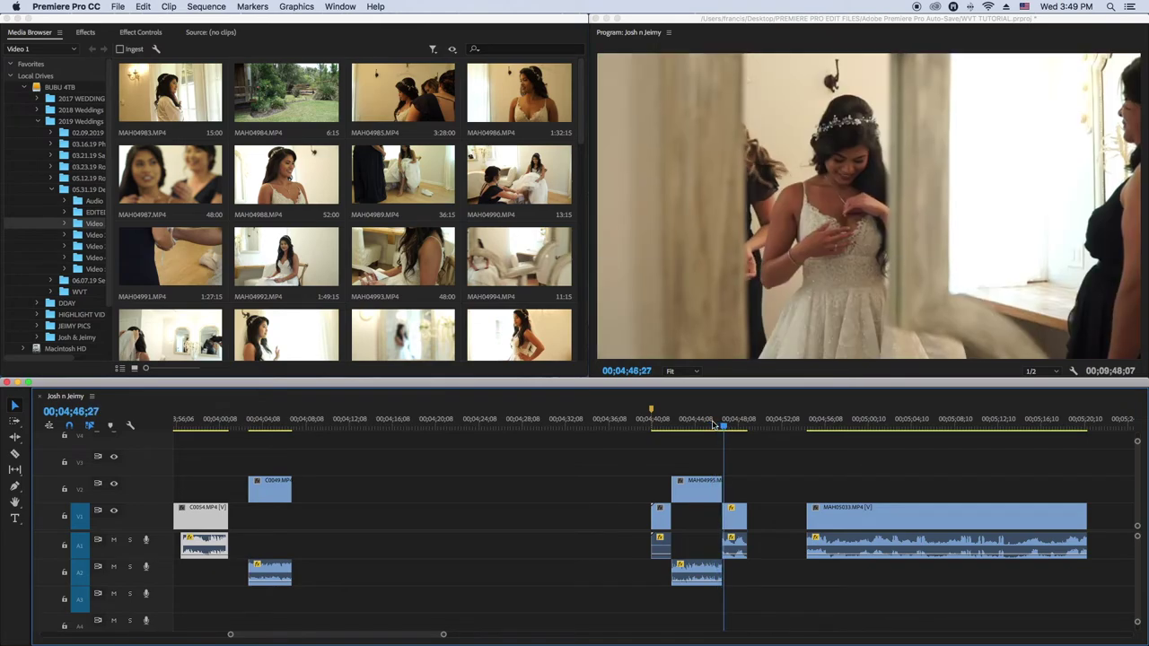
# - Examine the cut from the V1 curtain clip into the V2 mirror clip, stopping on the frame at 00;04;42;03
pyautogui.click(661, 427)
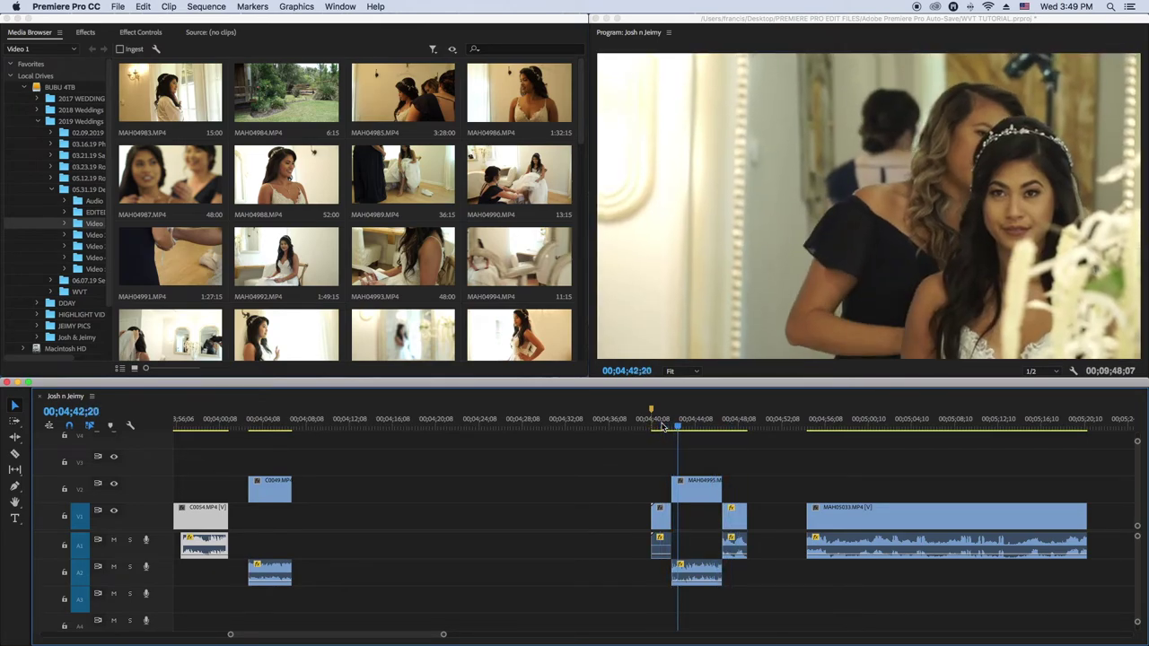
pyautogui.click(661, 426)
pyautogui.press('=')
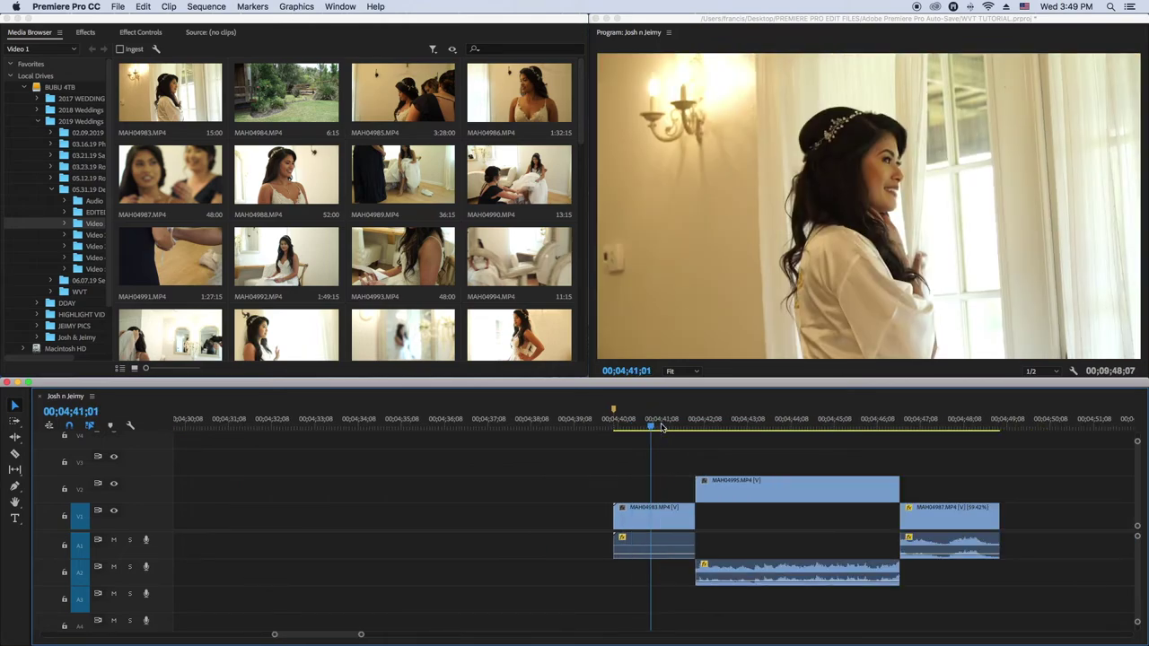
pyautogui.moveTo(674, 429); pyautogui.dragTo(699, 425)
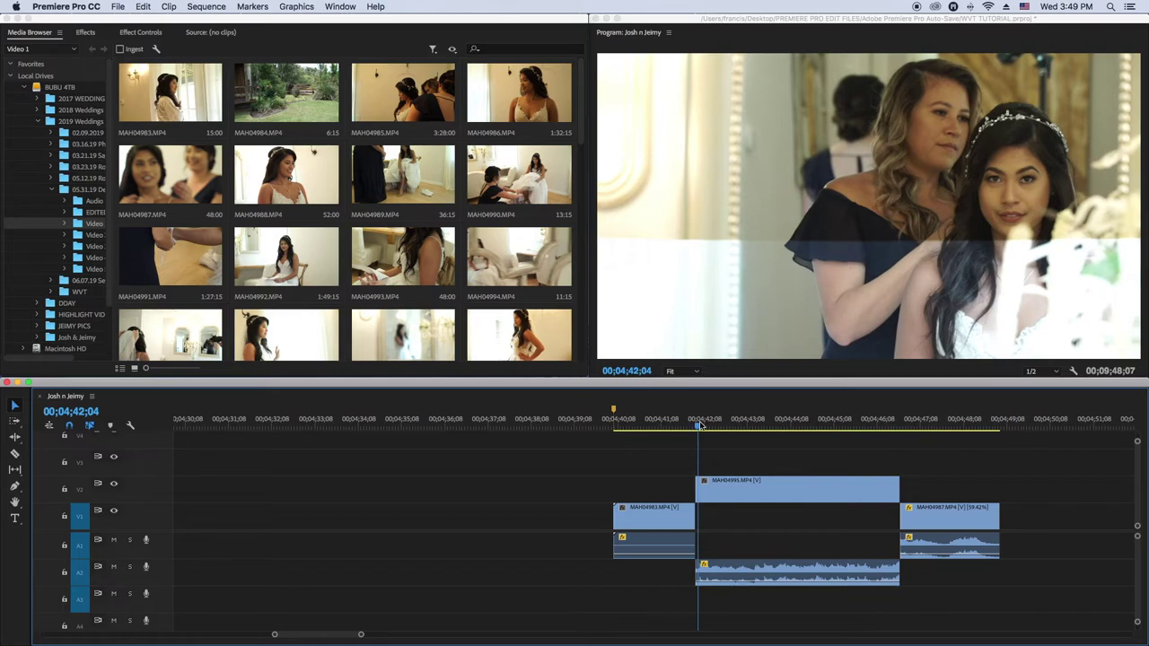
pyautogui.press('Left')
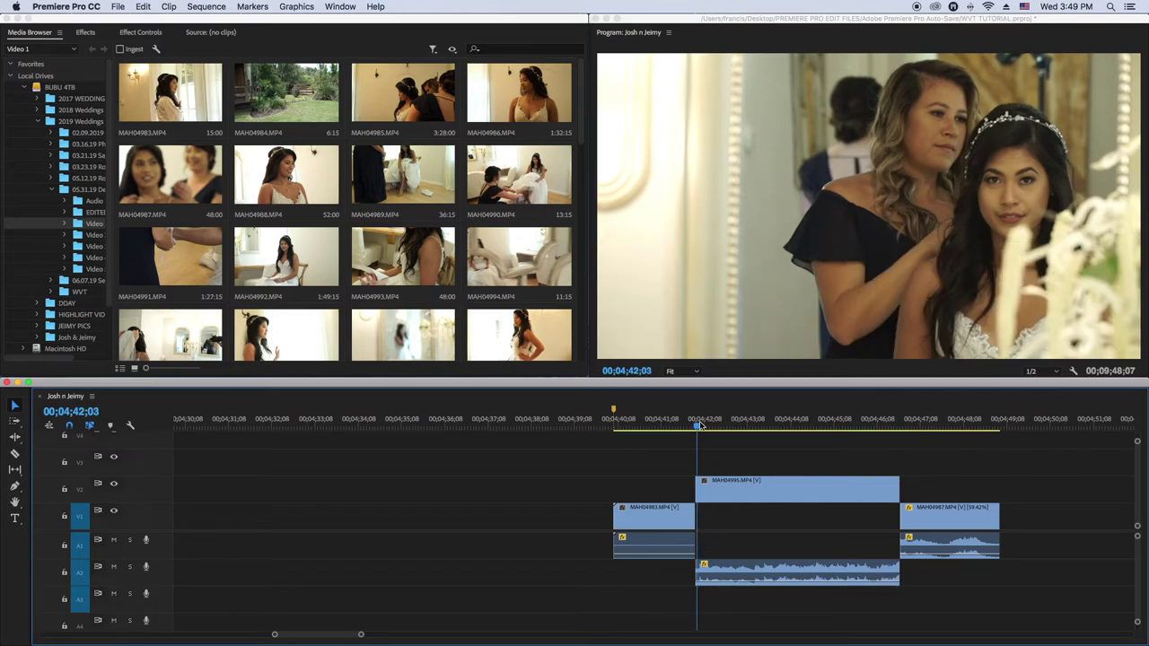
# - Scrub through the V2 mirror clip to about 00;04;46;14 and play across its cut through the end of the V1 doorway clip
pyautogui.click(700, 424)
pyautogui.moveTo(699, 424); pyautogui.dragTo(901, 426)
pyautogui.moveTo(900, 425); pyautogui.dragTo(895, 426)
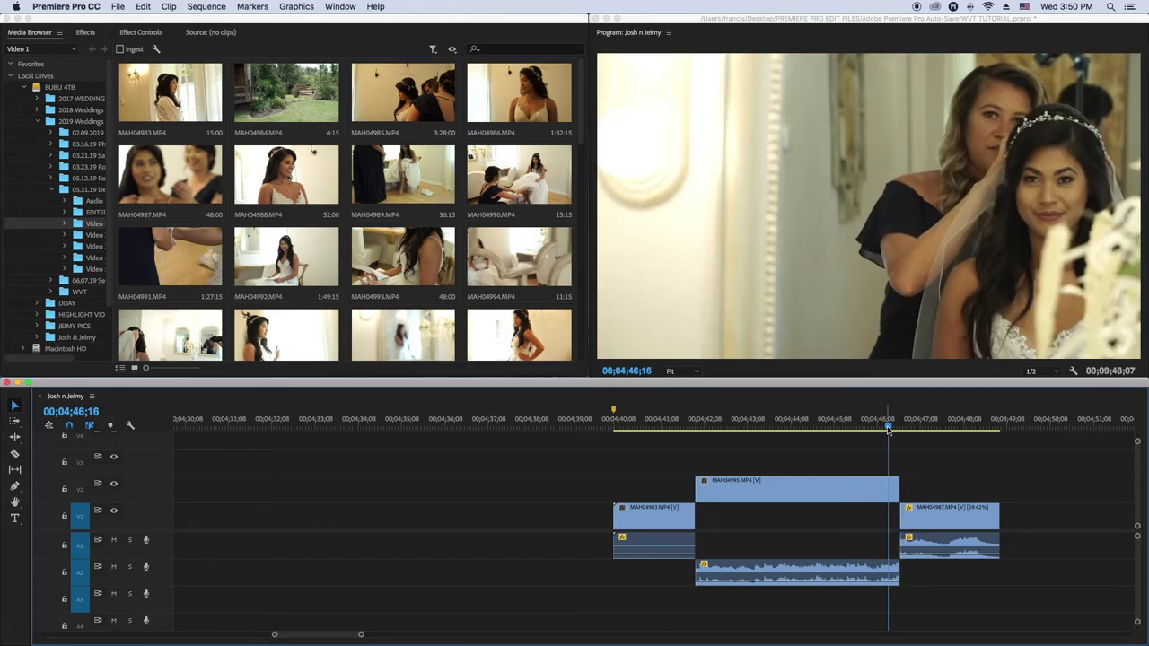
pyautogui.press('space')
pyautogui.moveTo(888, 429)
pyautogui.mouseDown()
pyautogui.moveTo(930, 428)
pyautogui.moveTo(888, 428)
pyautogui.mouseUp()
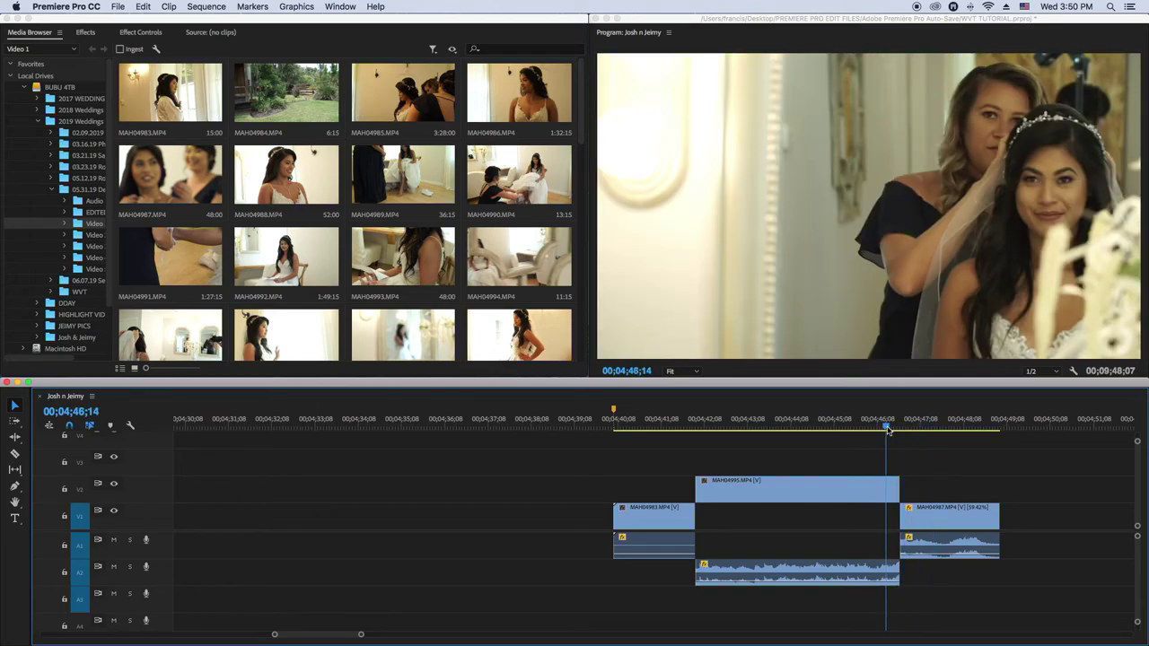
pyautogui.press('space')
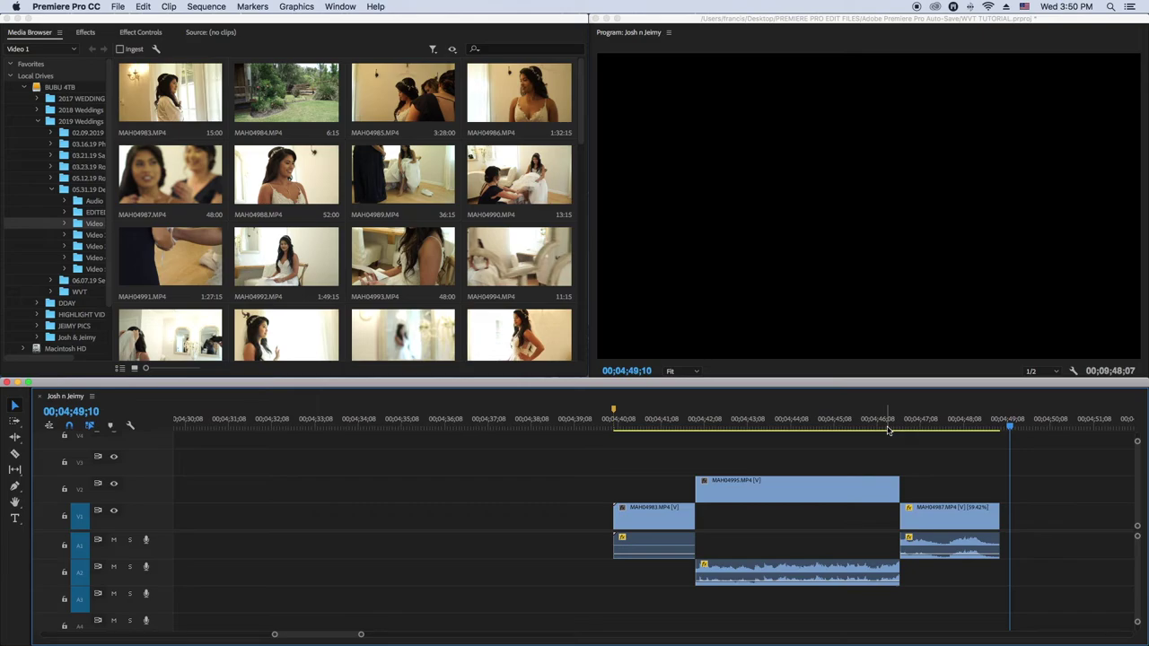
pyautogui.press('-')
pyautogui.press('-')
pyautogui.press('-')
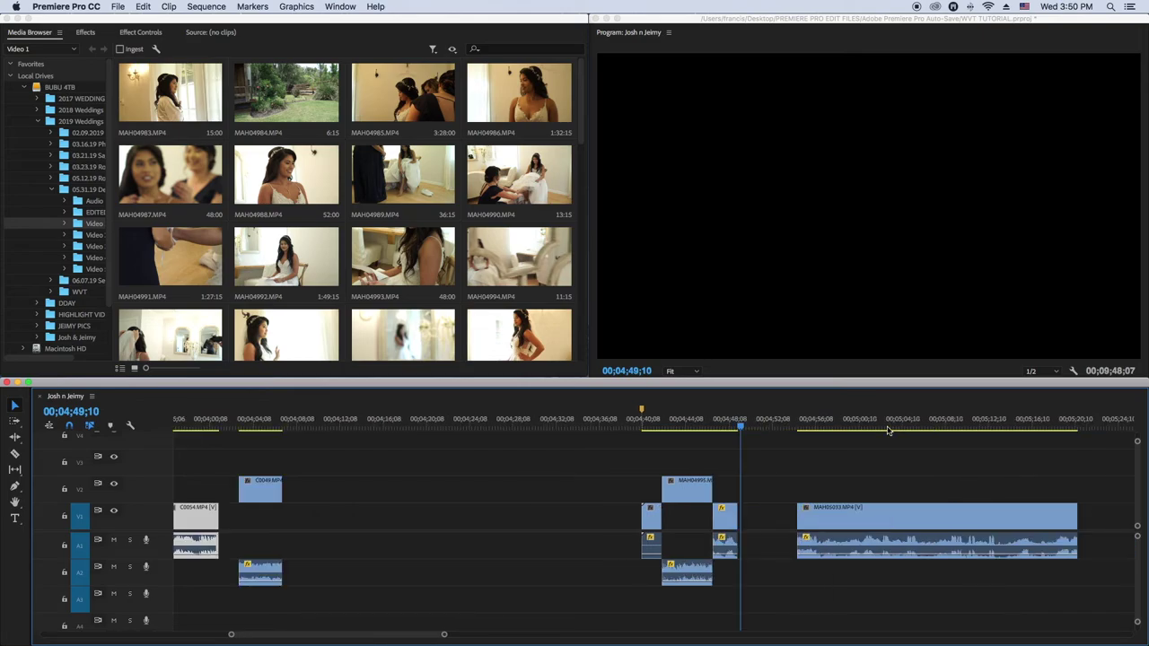
pyautogui.moveTo(709, 422); pyautogui.dragTo(712, 422)
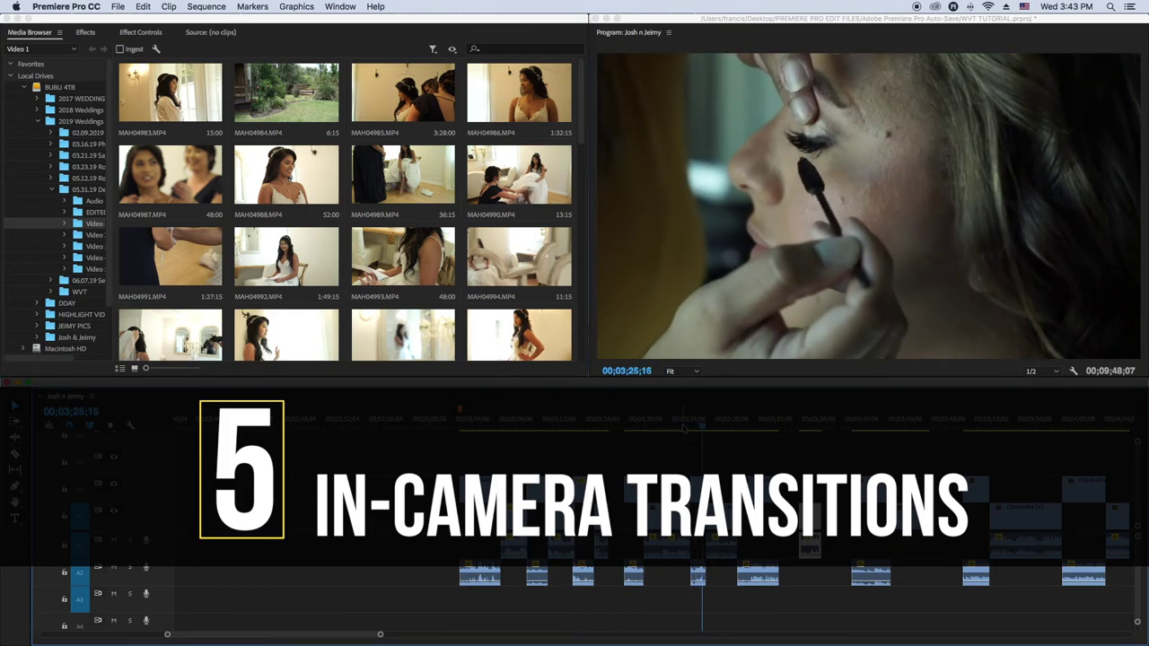
pyautogui.click(682, 428)
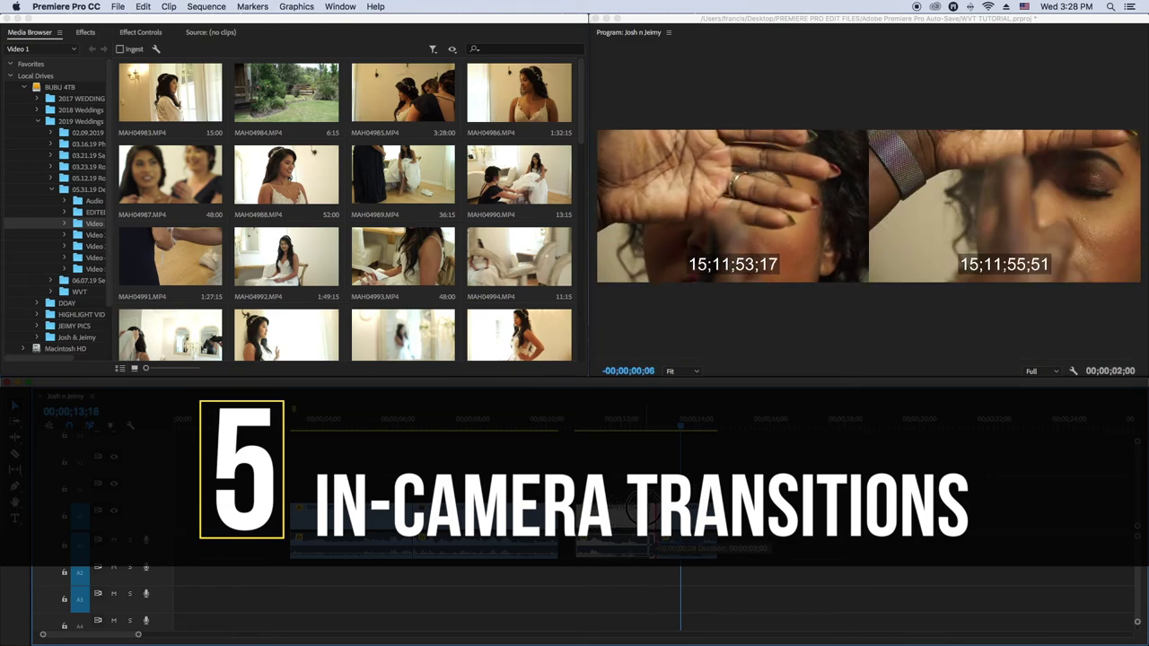
# - Trim the cut between the two makeup close-ups near 00;00;12, where the hand covers the eye, and replay the transition
pyautogui.moveTo(631, 512); pyautogui.dragTo(634, 515)
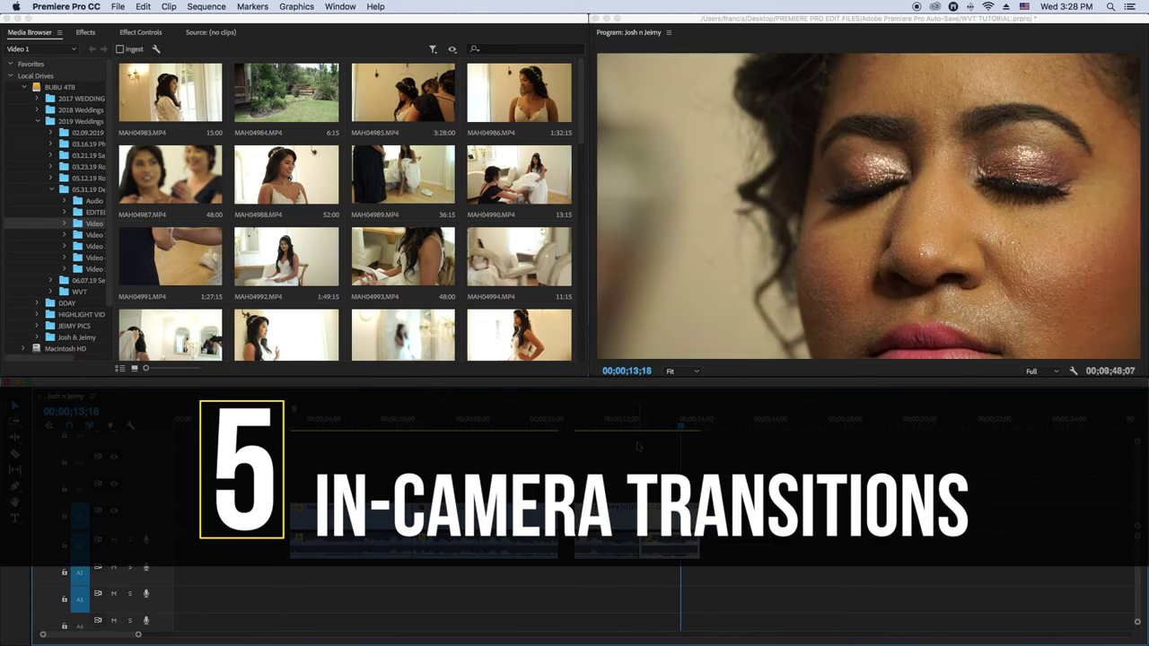
pyautogui.click(619, 419)
pyautogui.press('space')
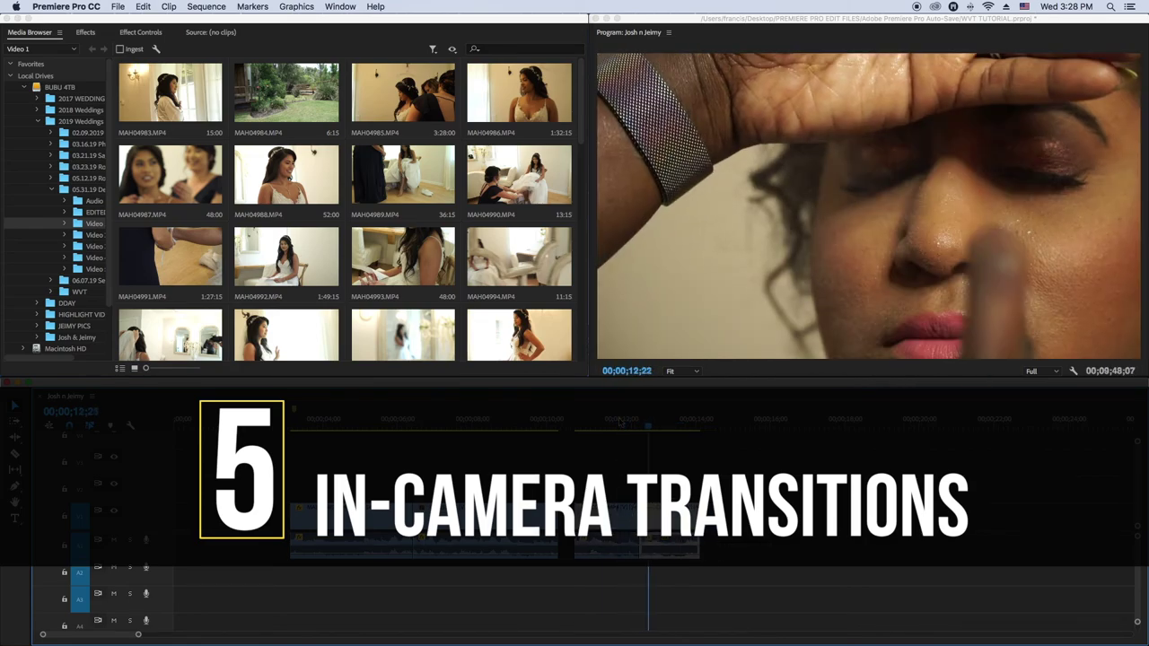